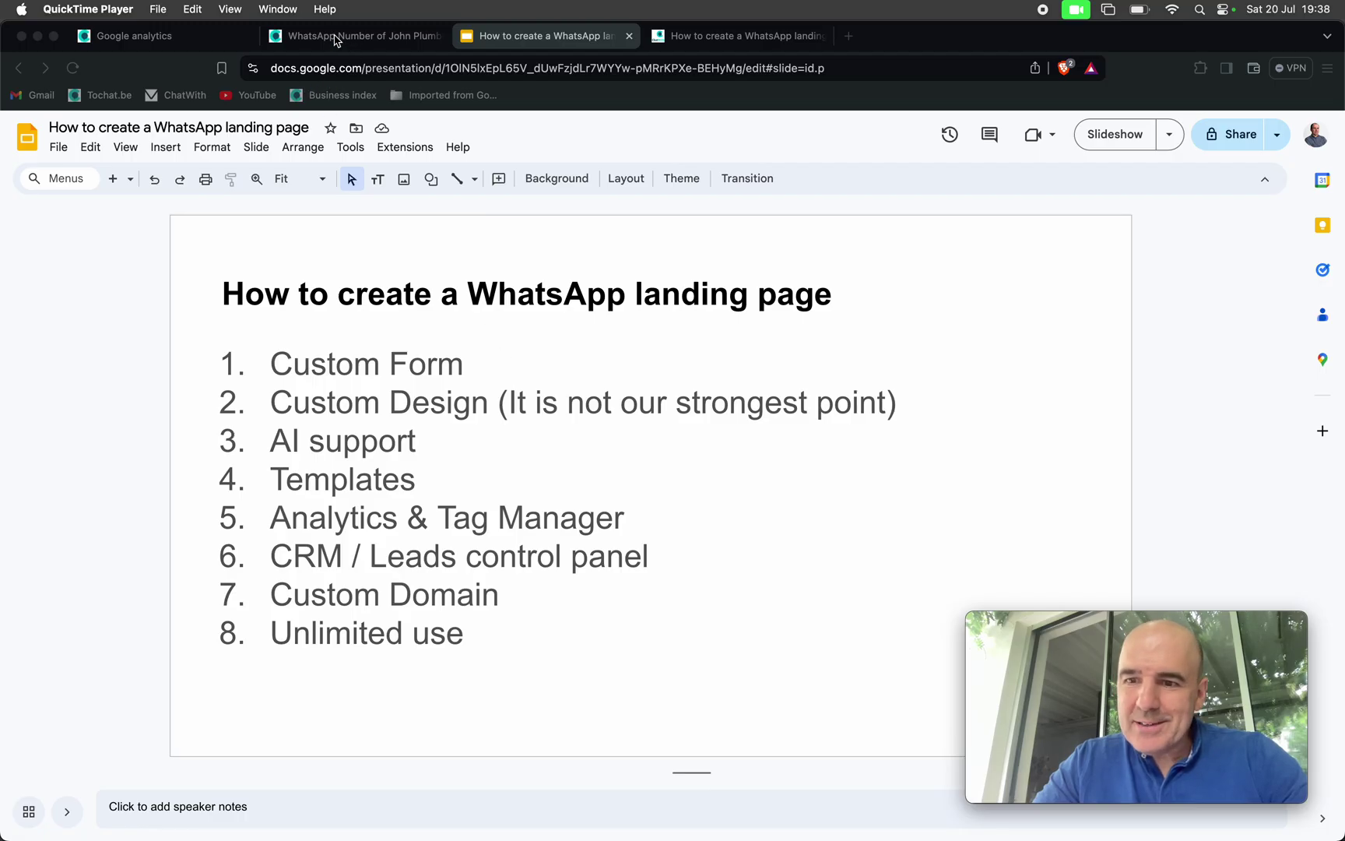
Step: Open the John Plumbers widget for editing from the Widgets list
click(155, 37)
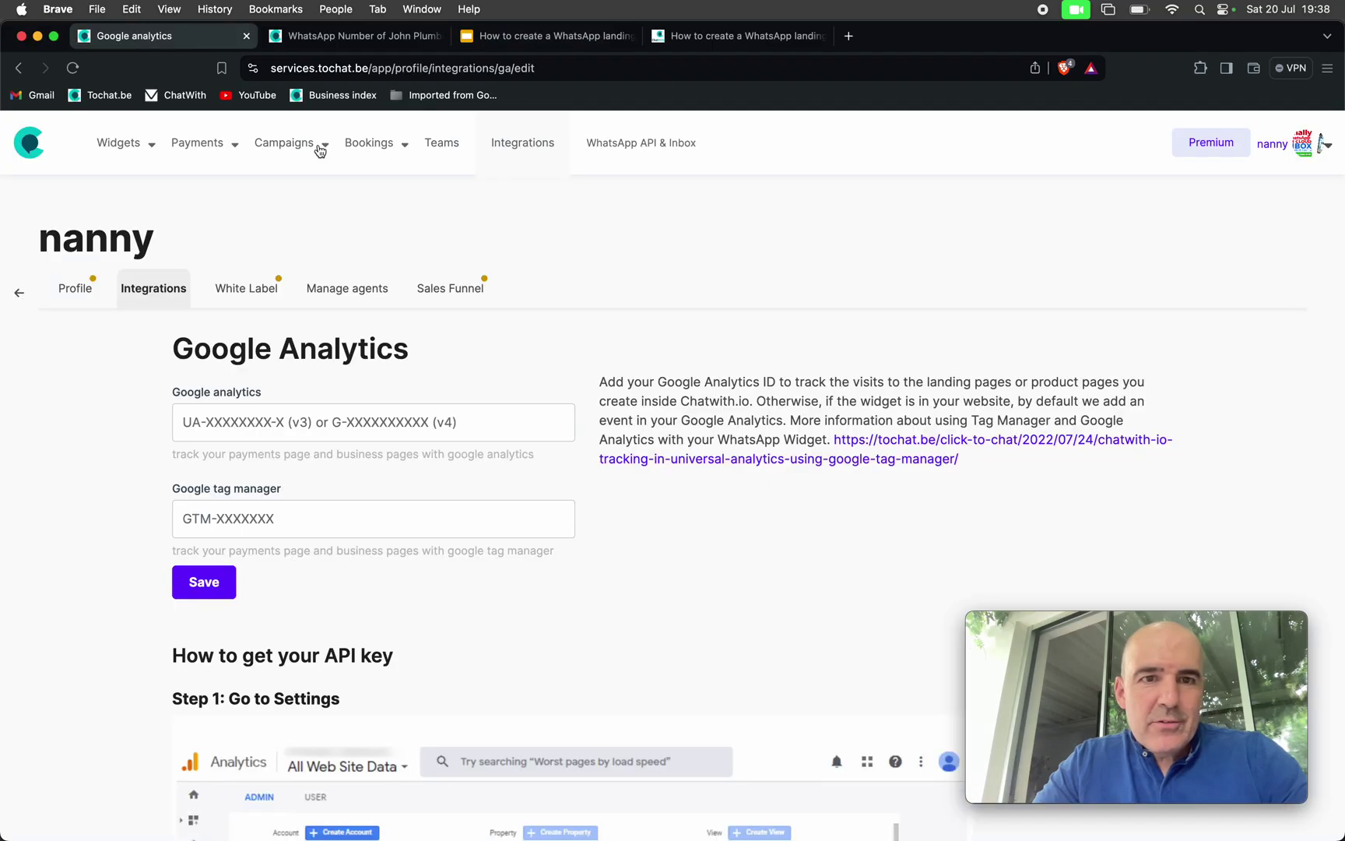
mouse_move(125, 147)
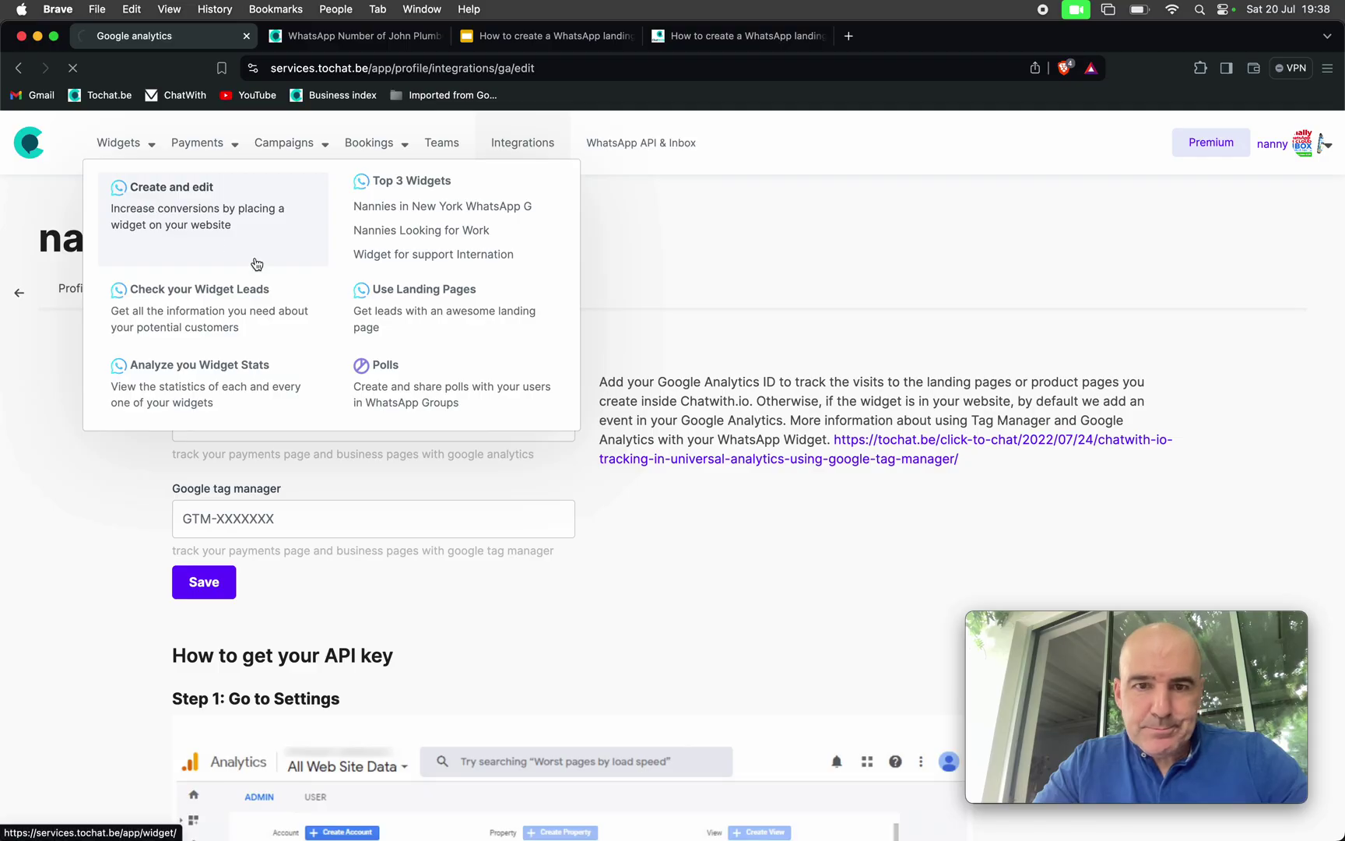
click(227, 243)
scroll(613, 532, down, 6)
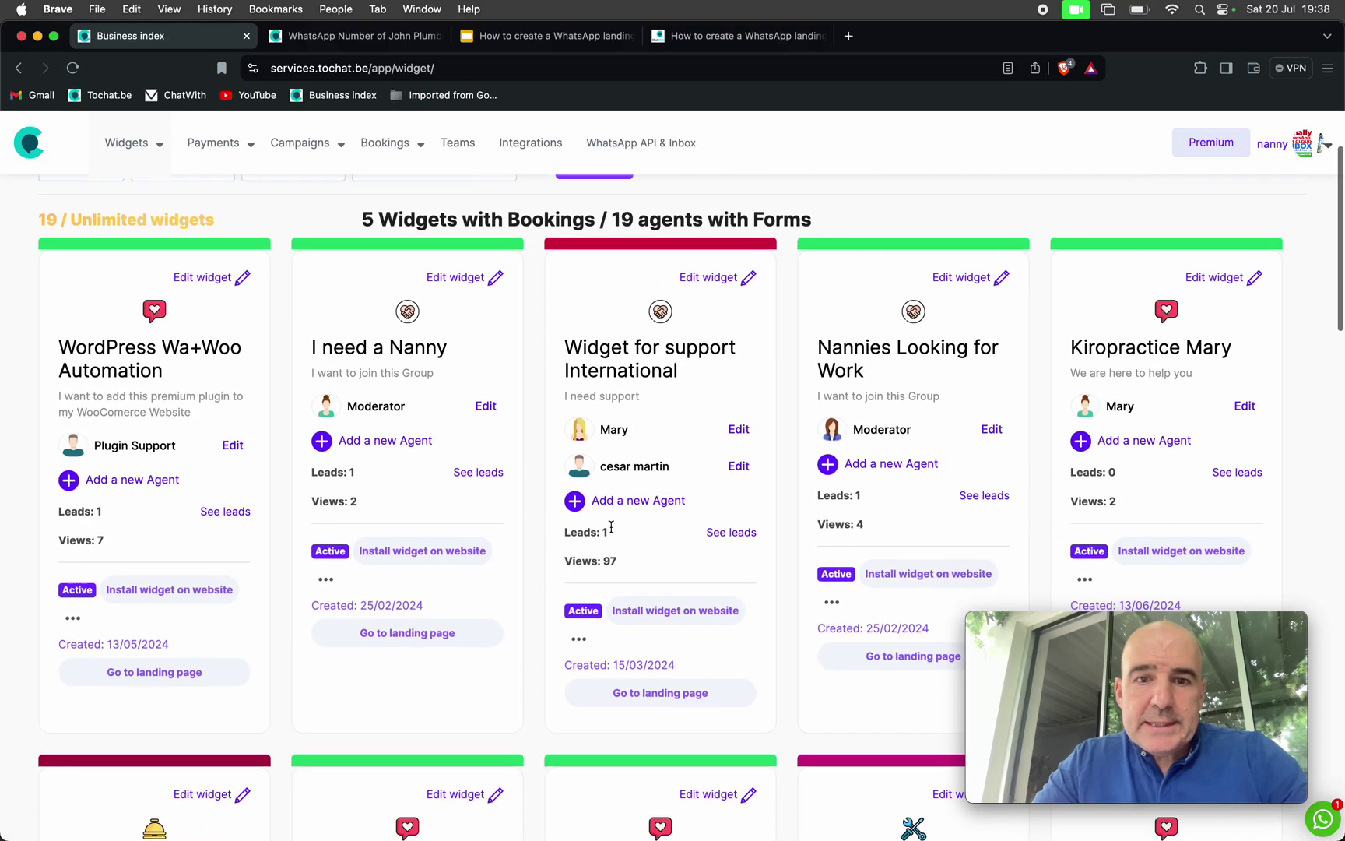
scroll(725, 467, down, 2)
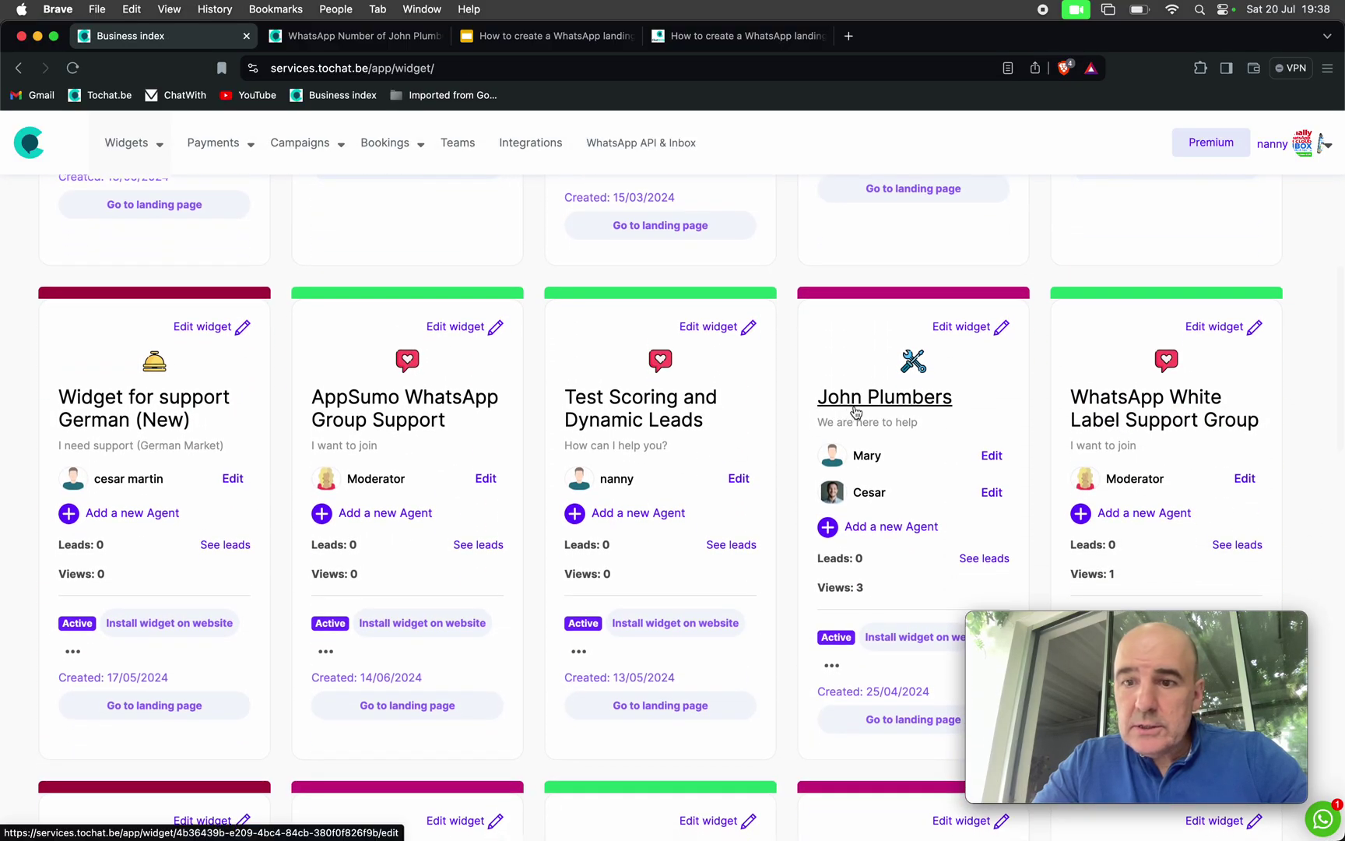
click(852, 408)
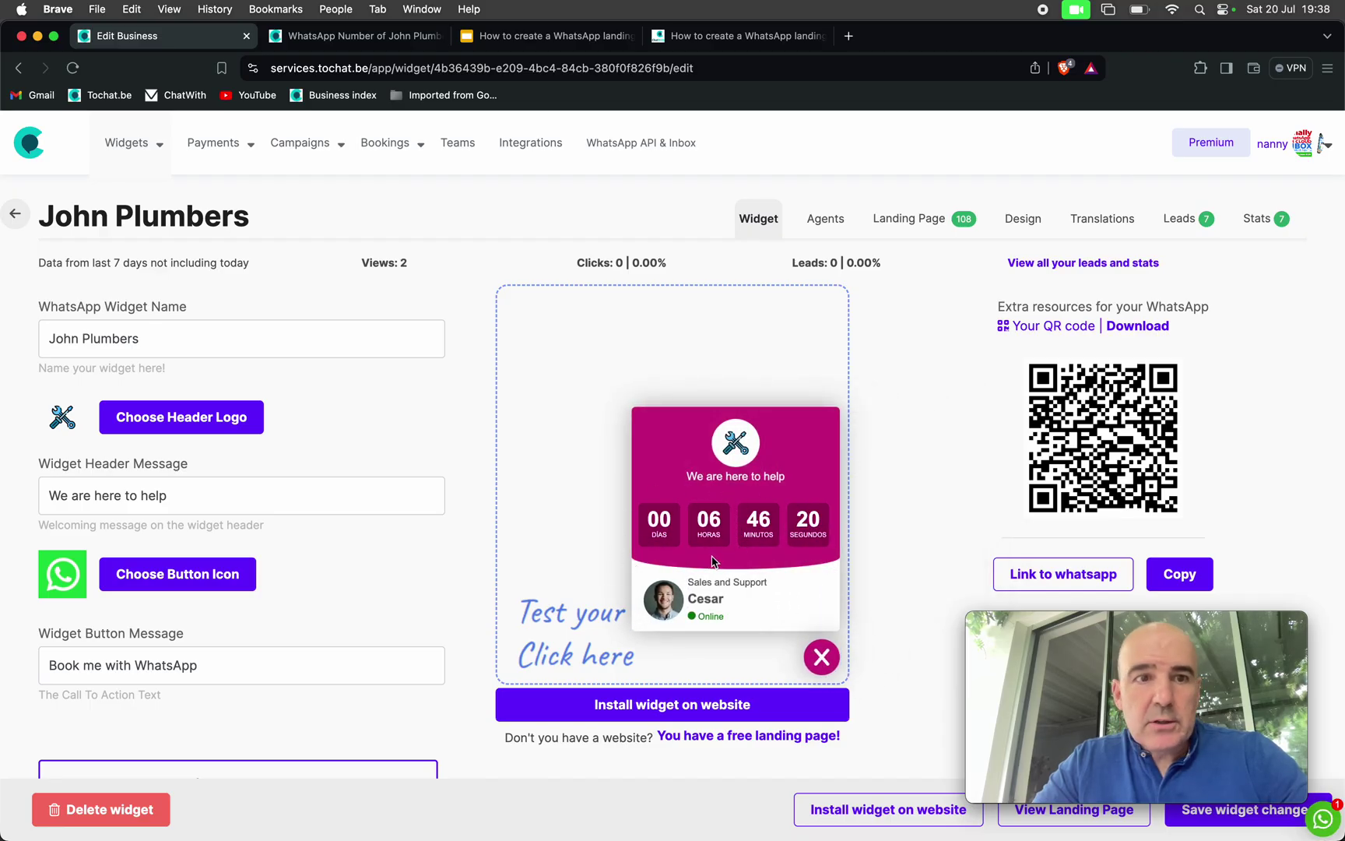
Step: Select the John Plumbers title and view the widget's WhatsApp agents list
double_click(165, 220)
triple_click(105, 223)
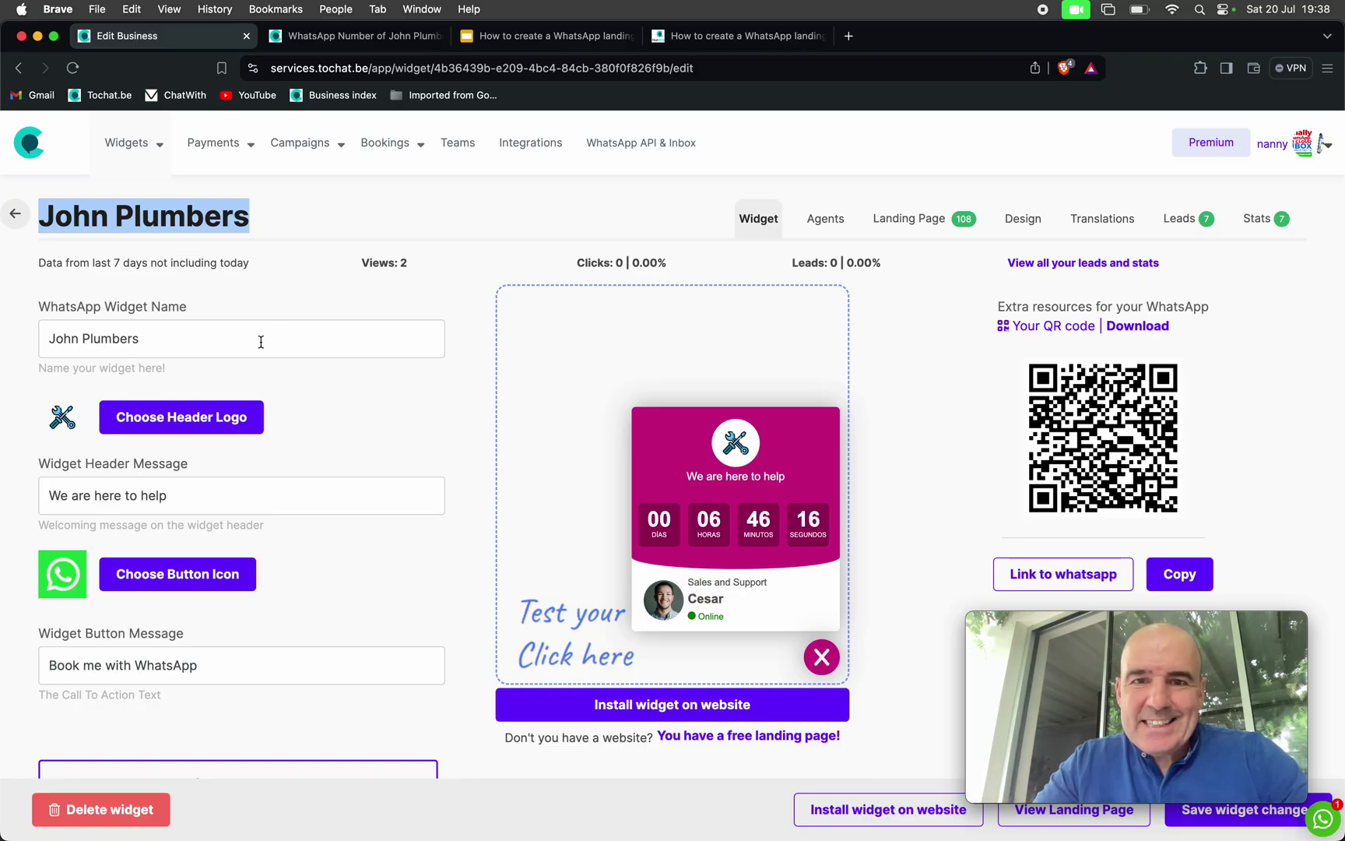
click(838, 214)
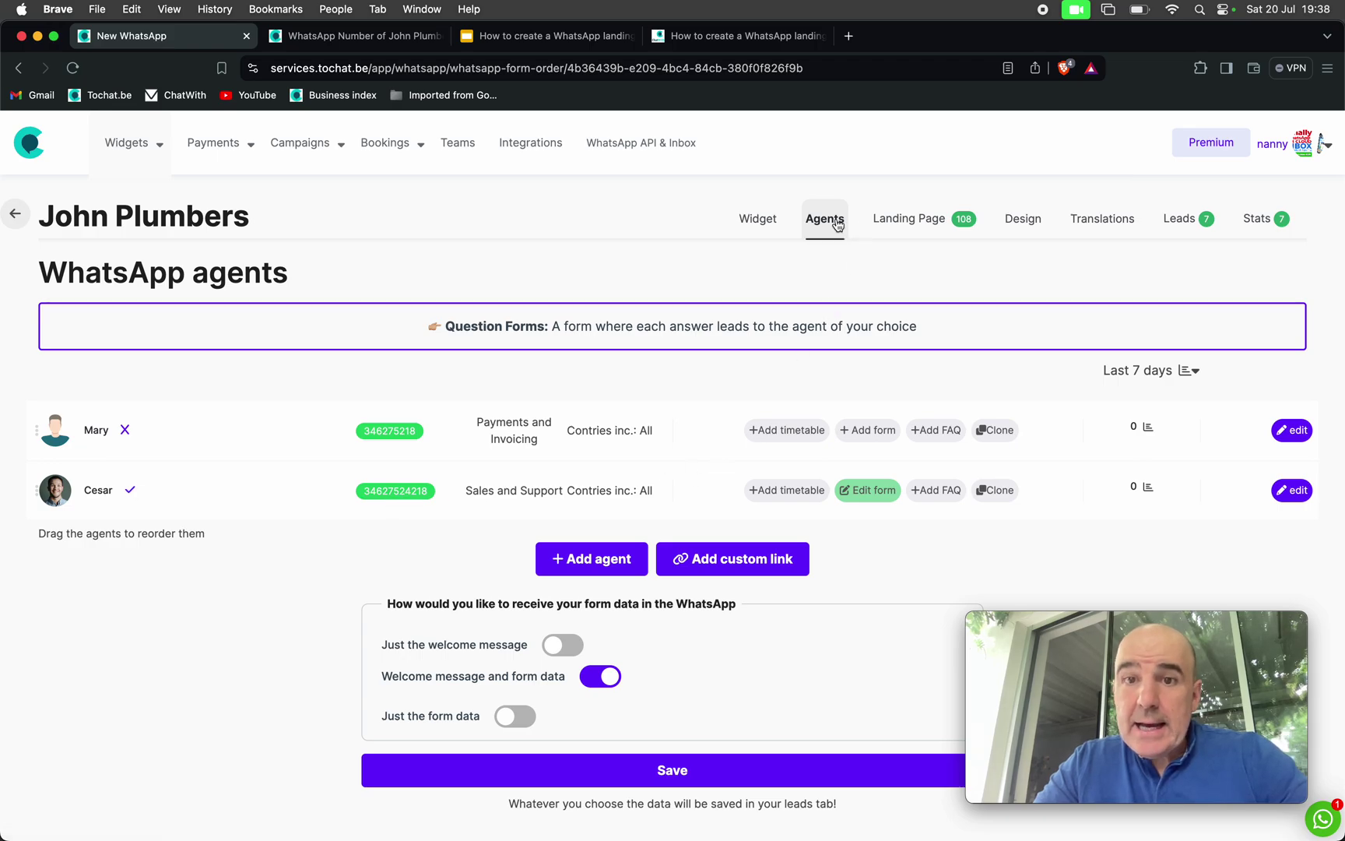
Step: Show the John Plumbers widget's Landing Page settings with its theme choices
click(917, 223)
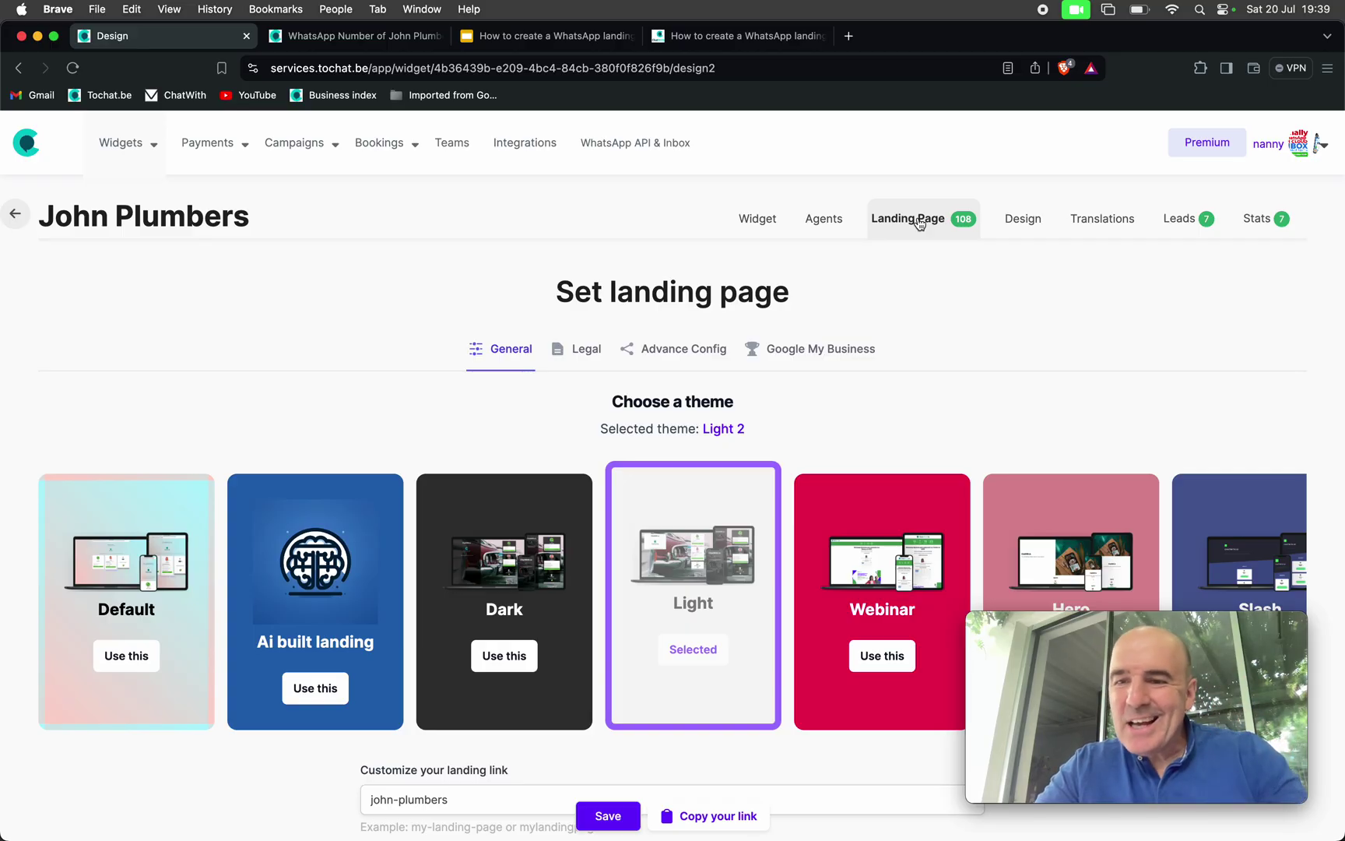
Step: Browse the theme carousel, then open the current landing link in a new tab
scroll(893, 312, down, 5)
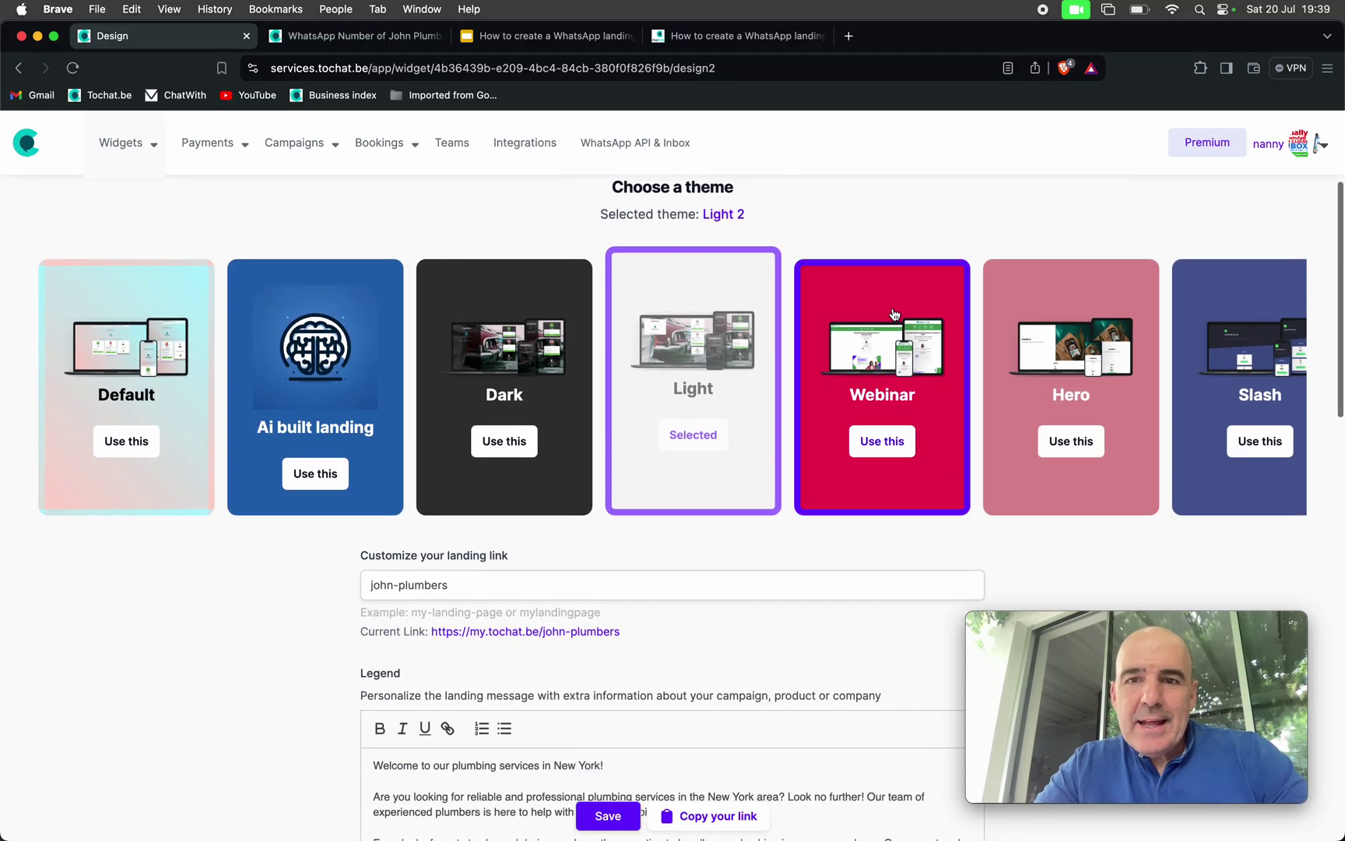
scroll(1036, 382, right, 10)
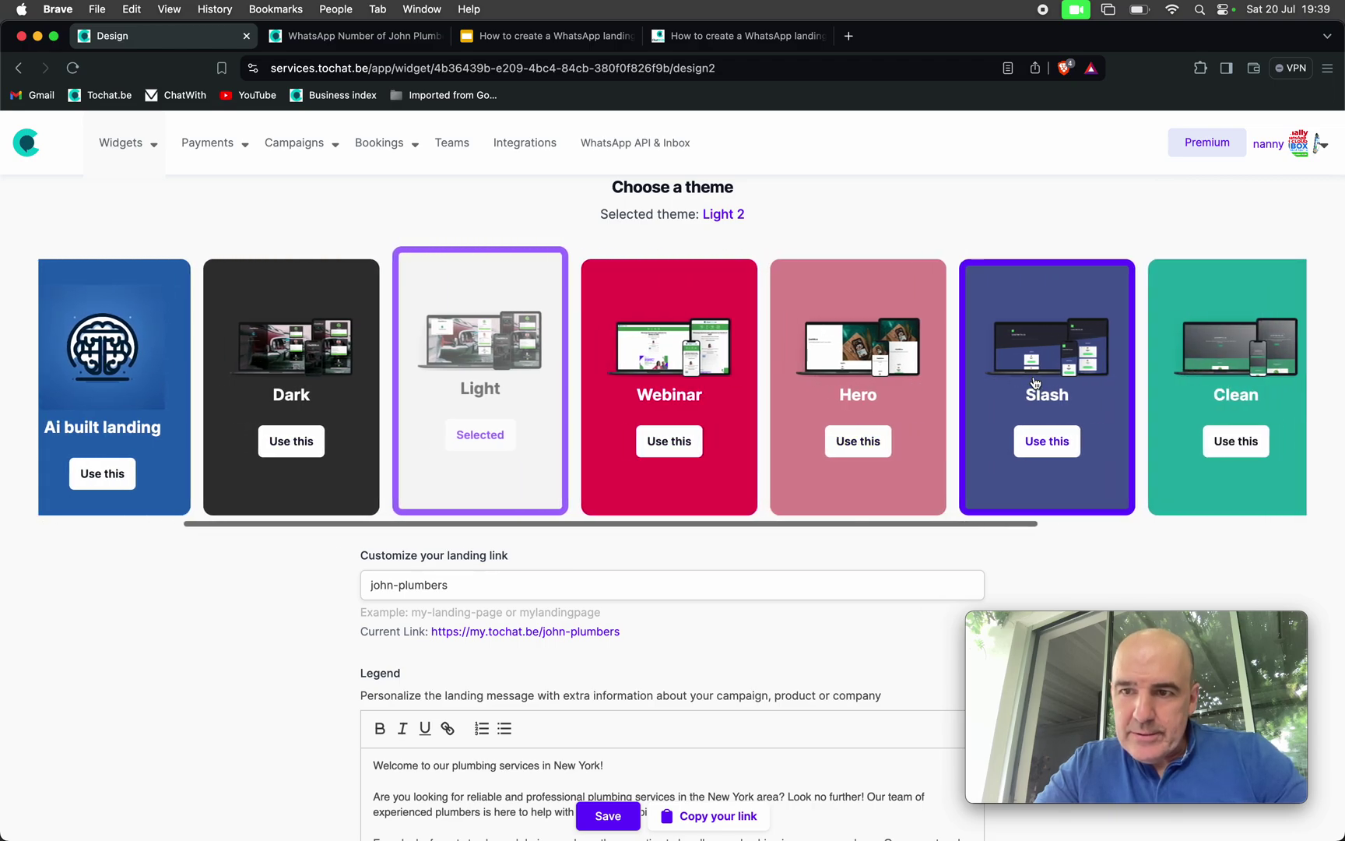
scroll(1035, 382, right, 3)
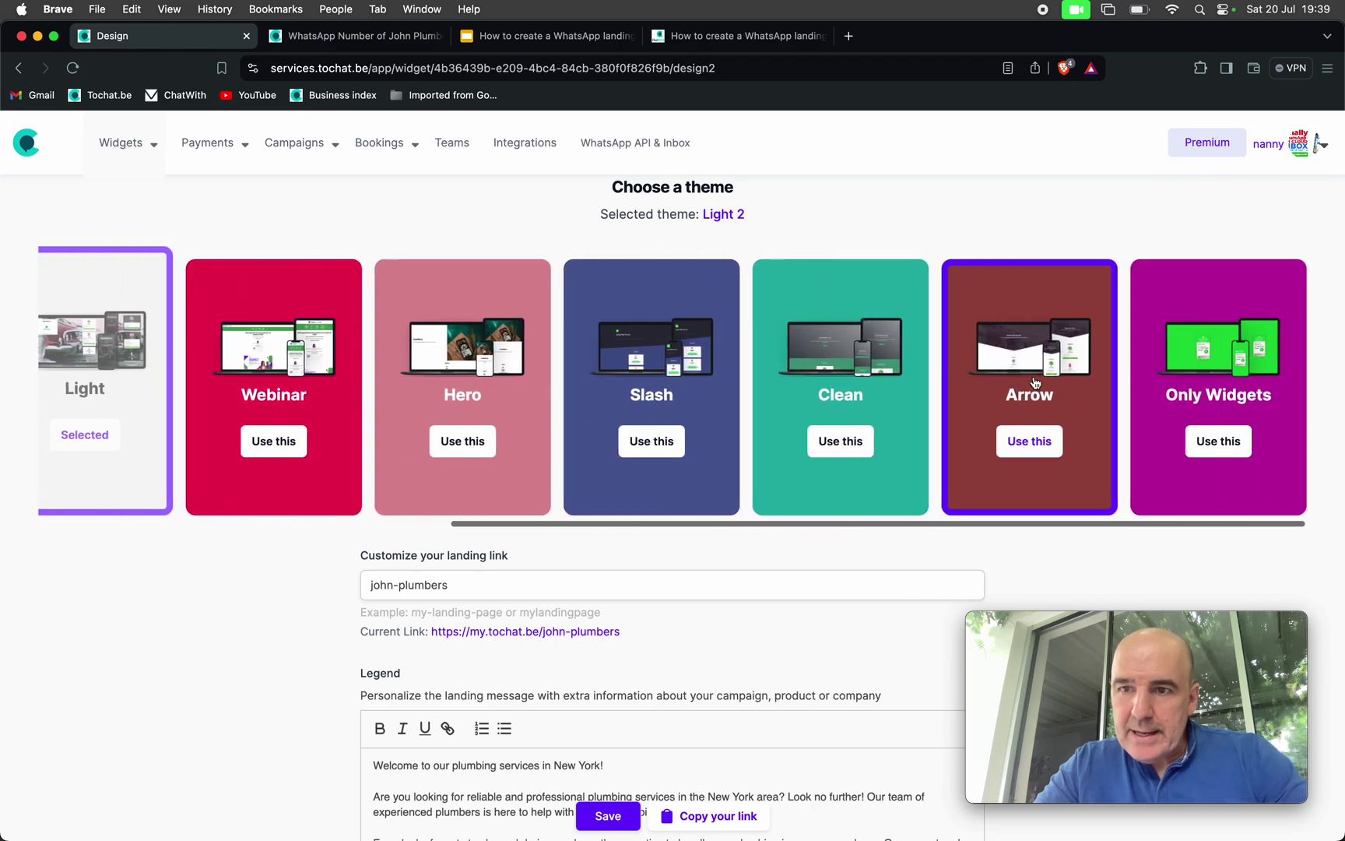
scroll(1037, 383, left, 12)
scroll(1039, 382, left, 2)
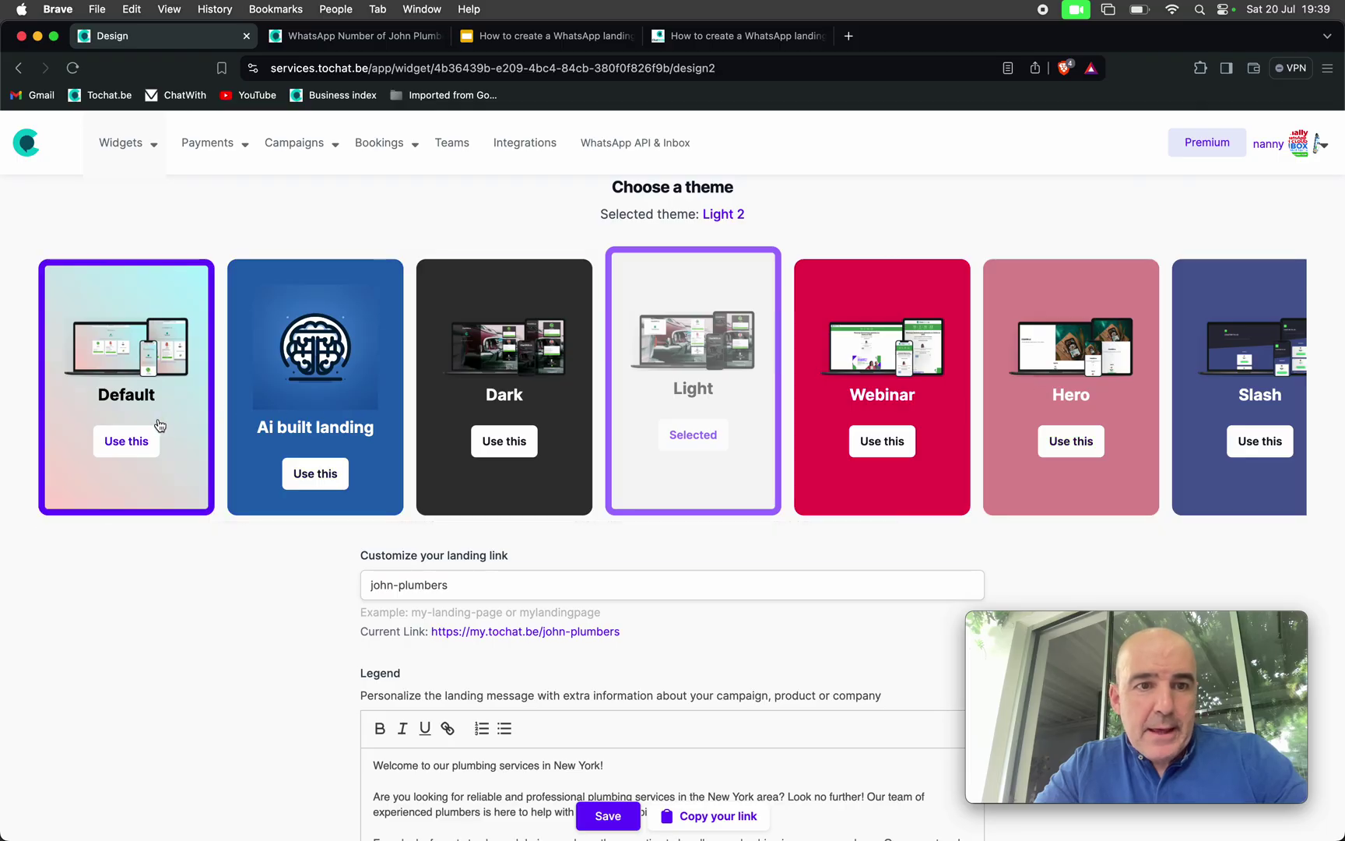
scroll(666, 428, down, 3)
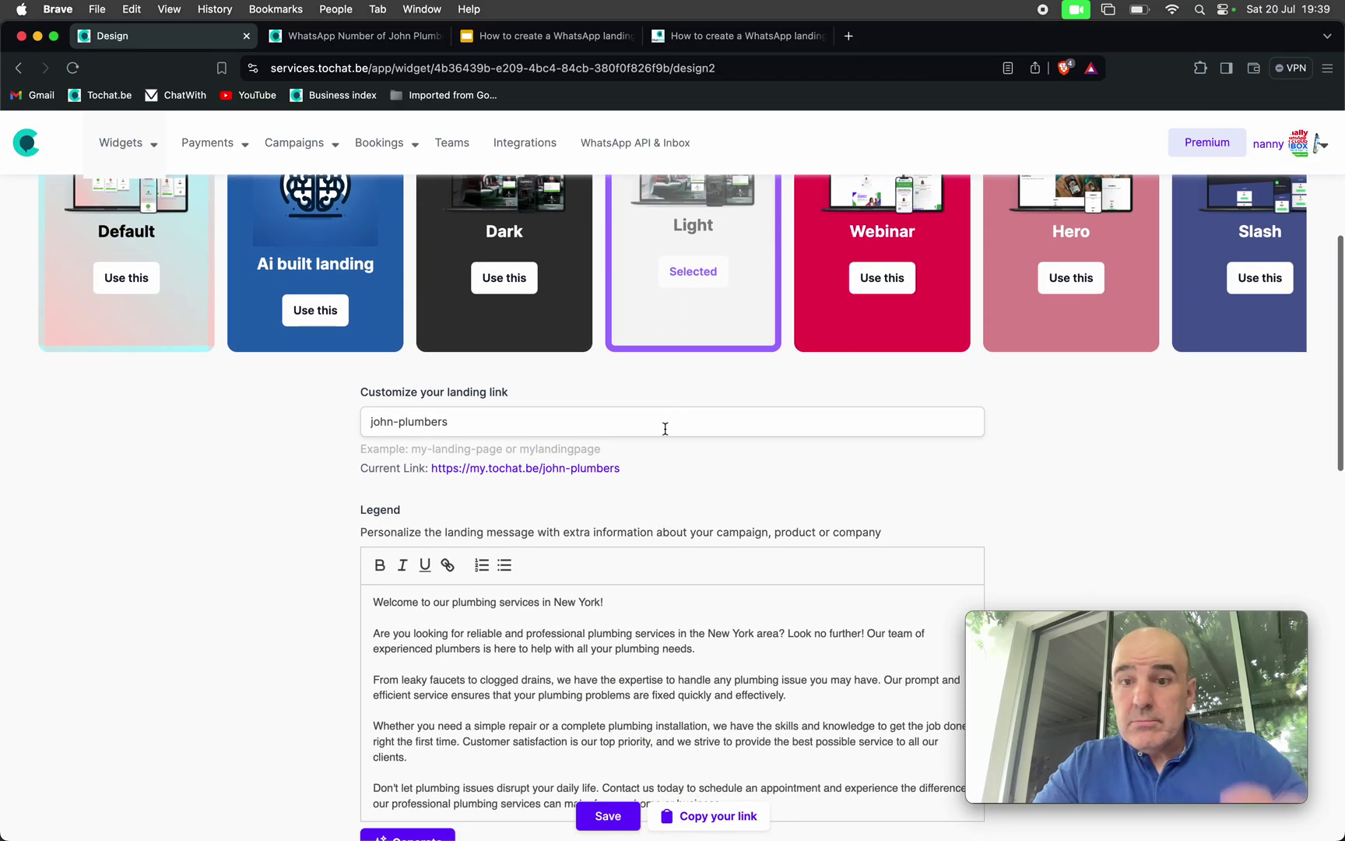
click(546, 470)
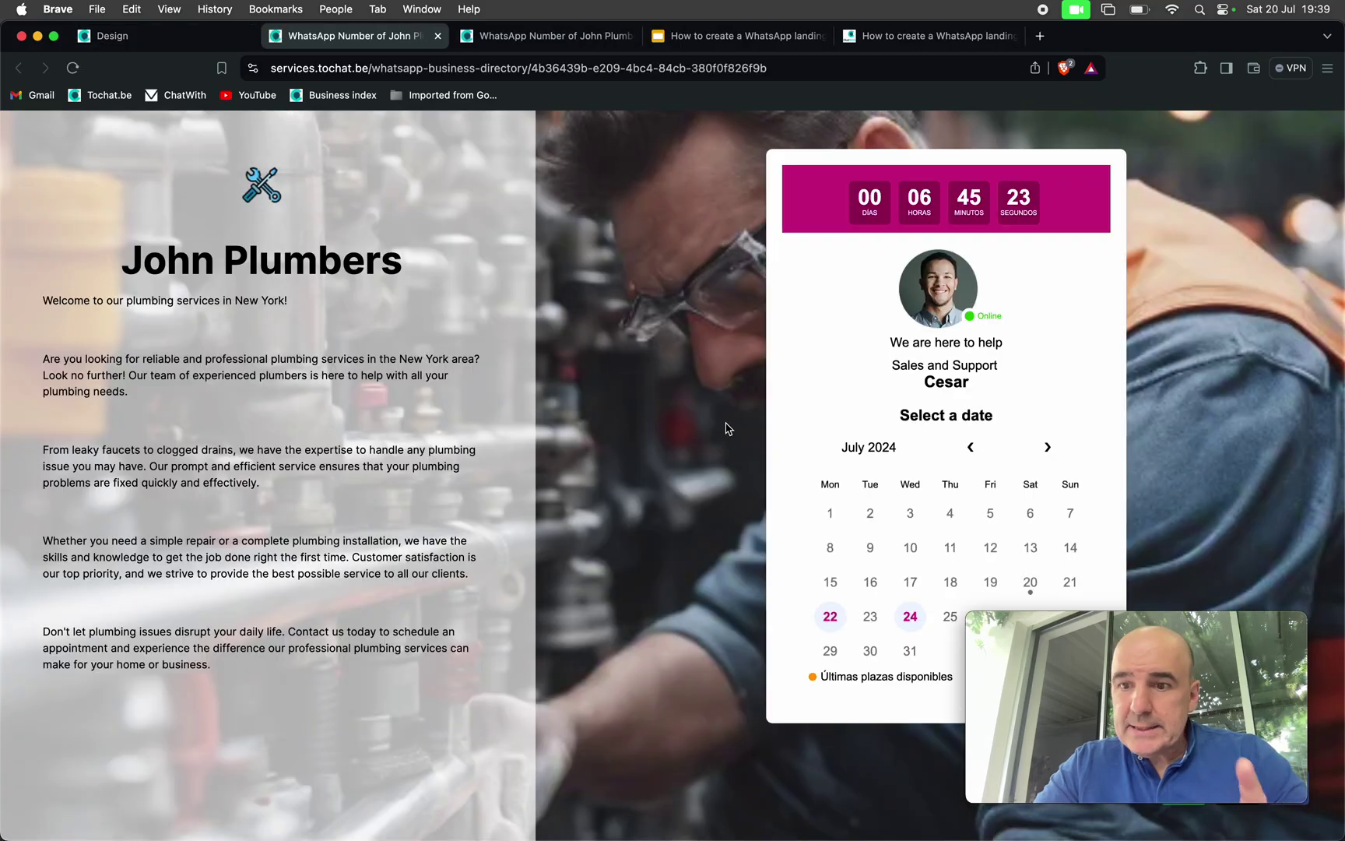
Step: Book July 22 at 18:30 on the landing page calendar and confirm
drag(168, 450, 389, 629)
click(402, 626)
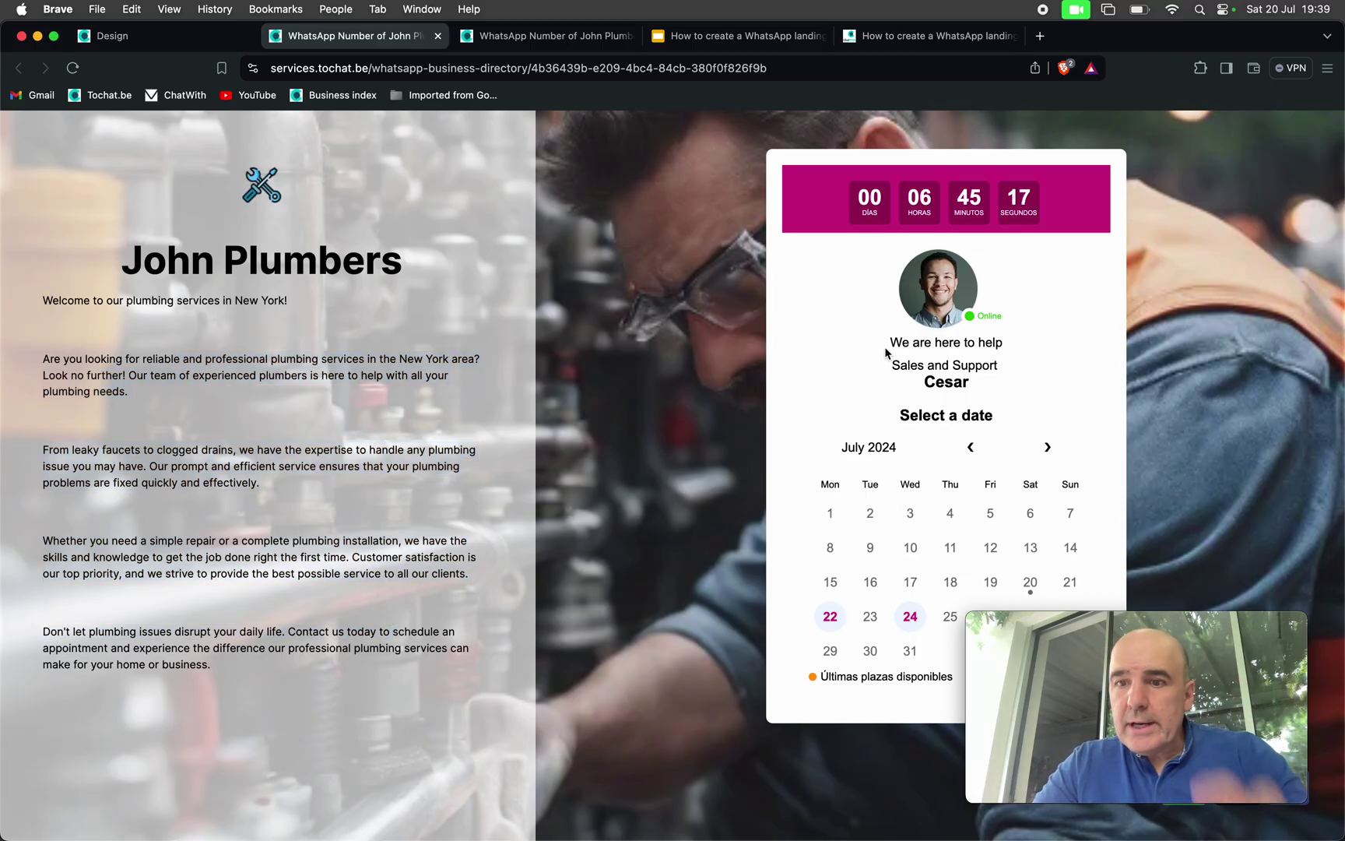
click(830, 617)
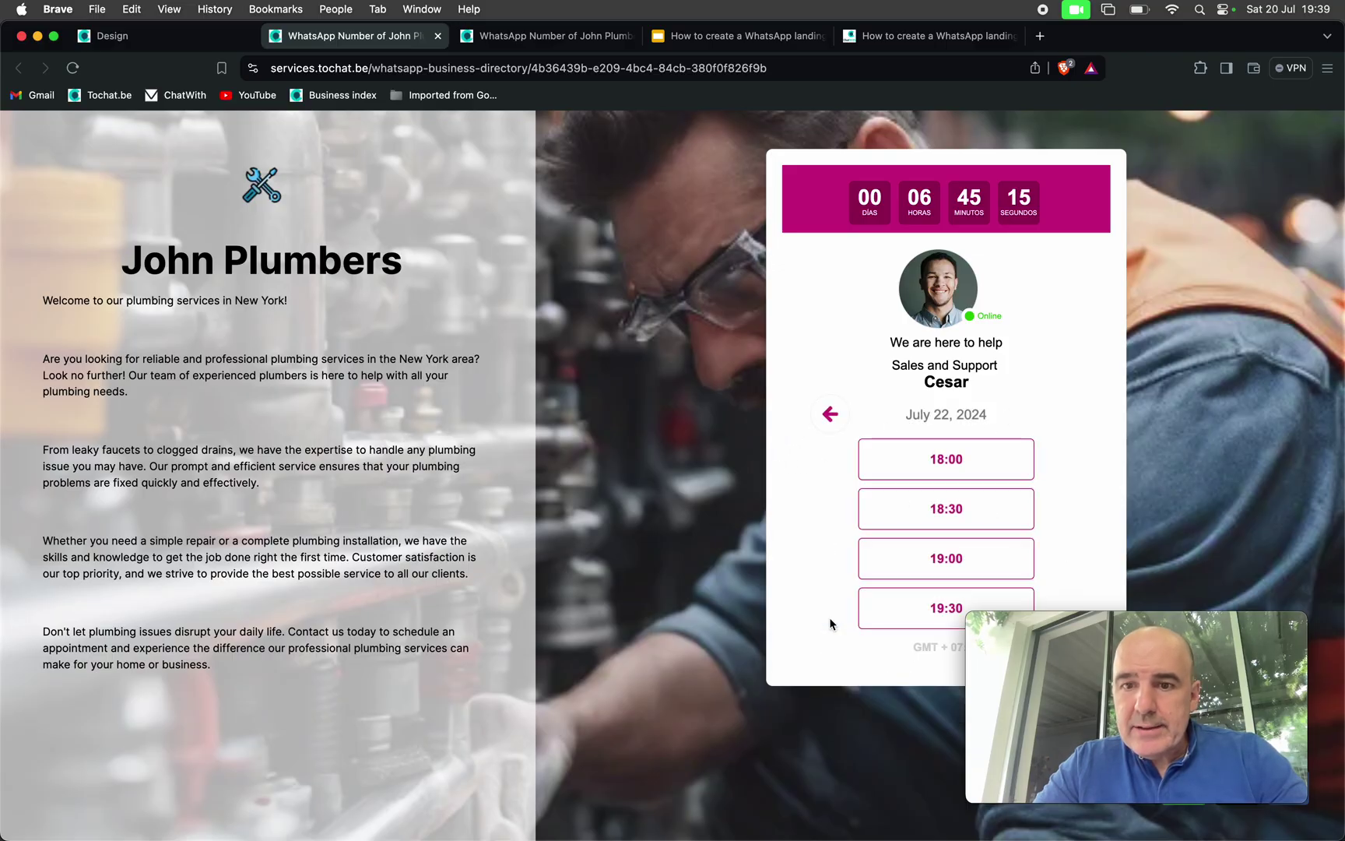
click(938, 511)
click(962, 511)
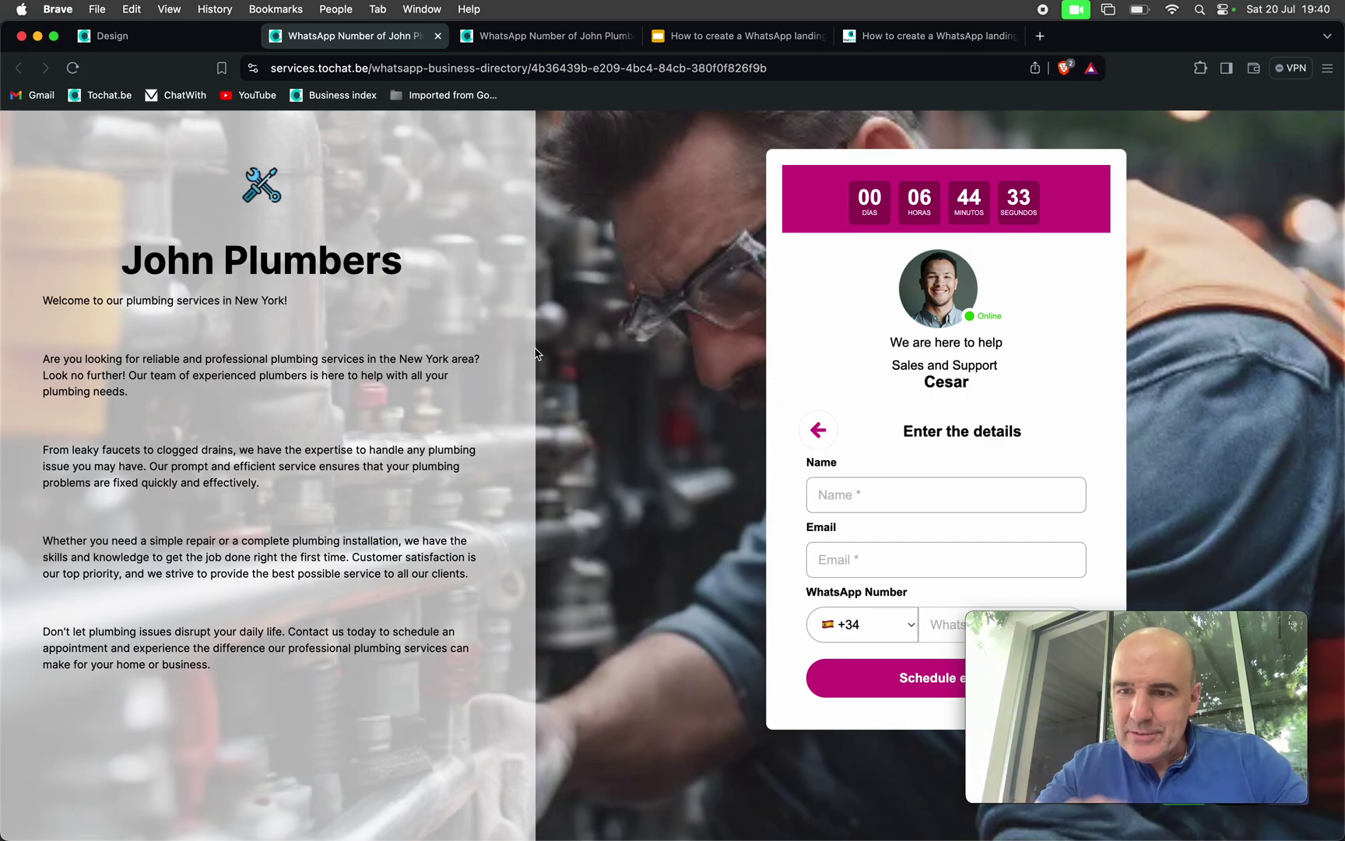
Step: Check the widget name John Plumbers in the widget's general settings
click(176, 45)
scroll(586, 455, up, 5)
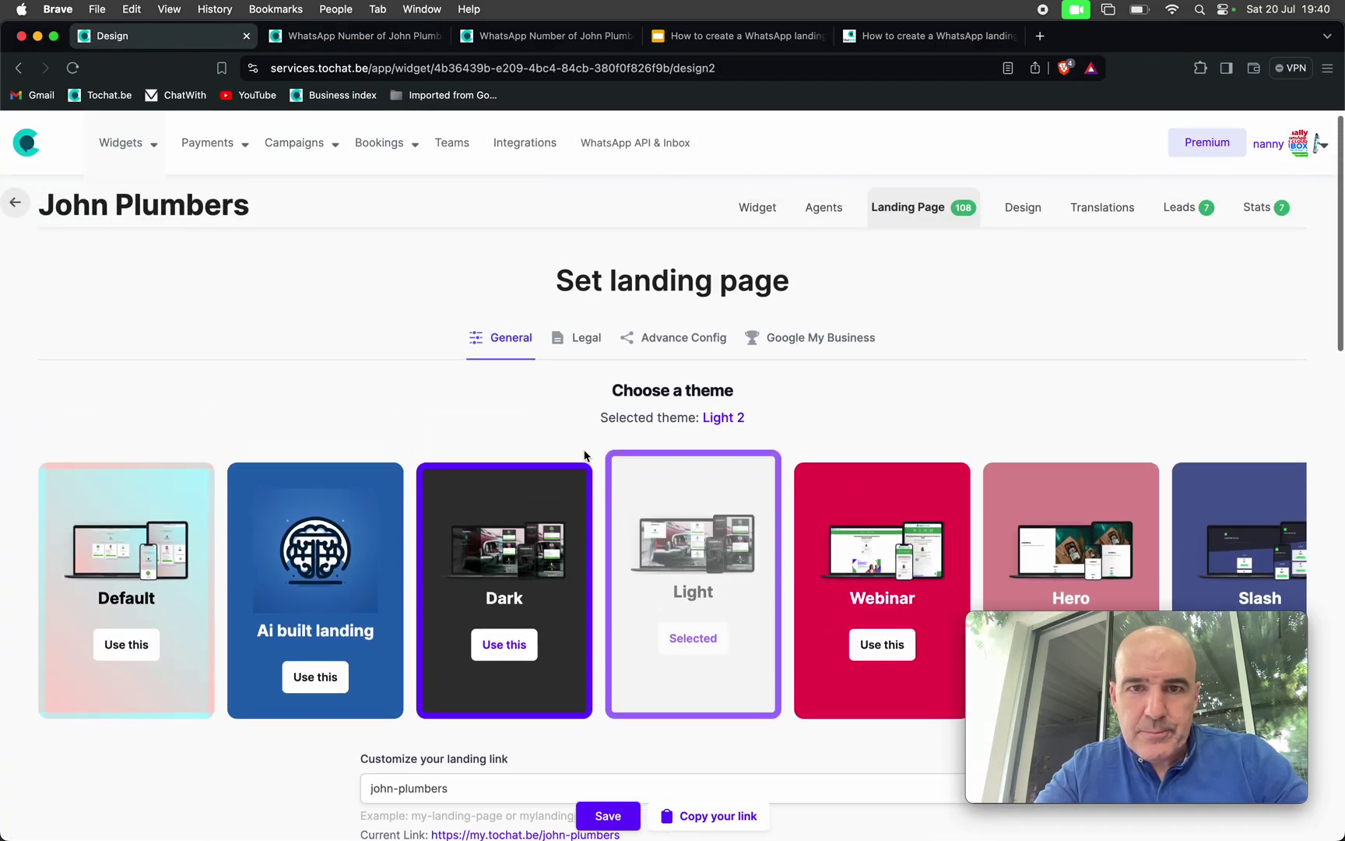
click(759, 209)
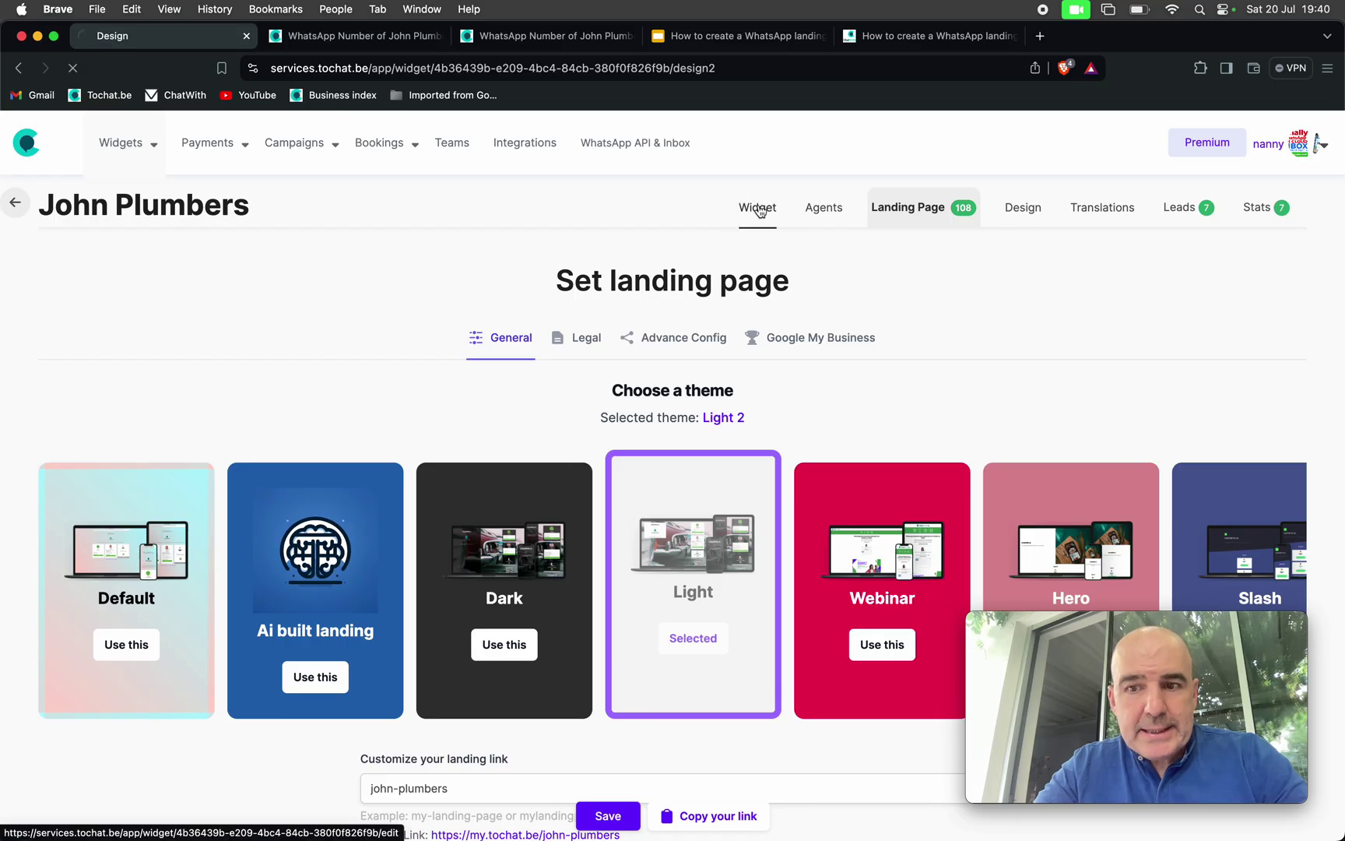
triple_click(174, 342)
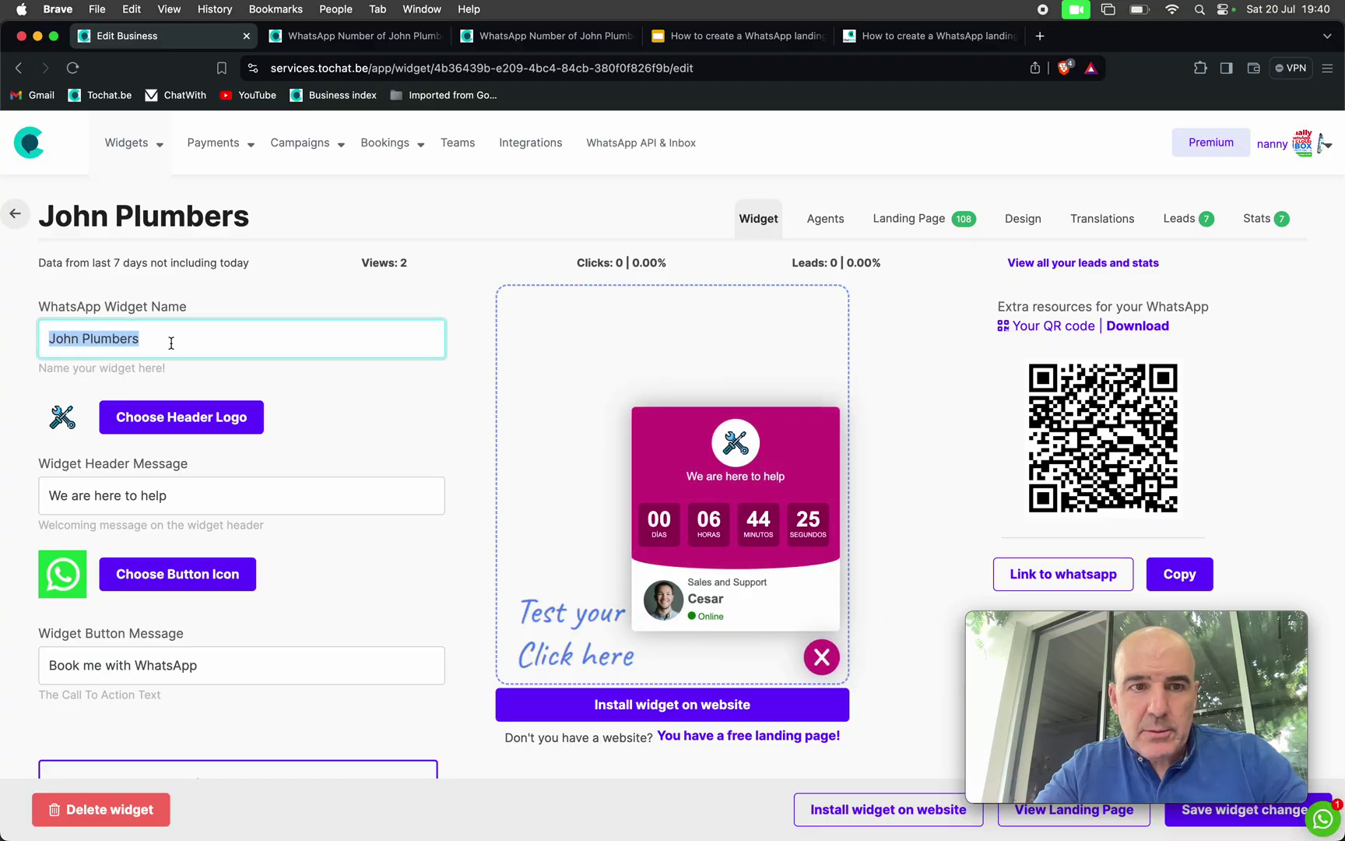
Step: Compare it with the live page heading, then return to the Landing Page settings
click(370, 39)
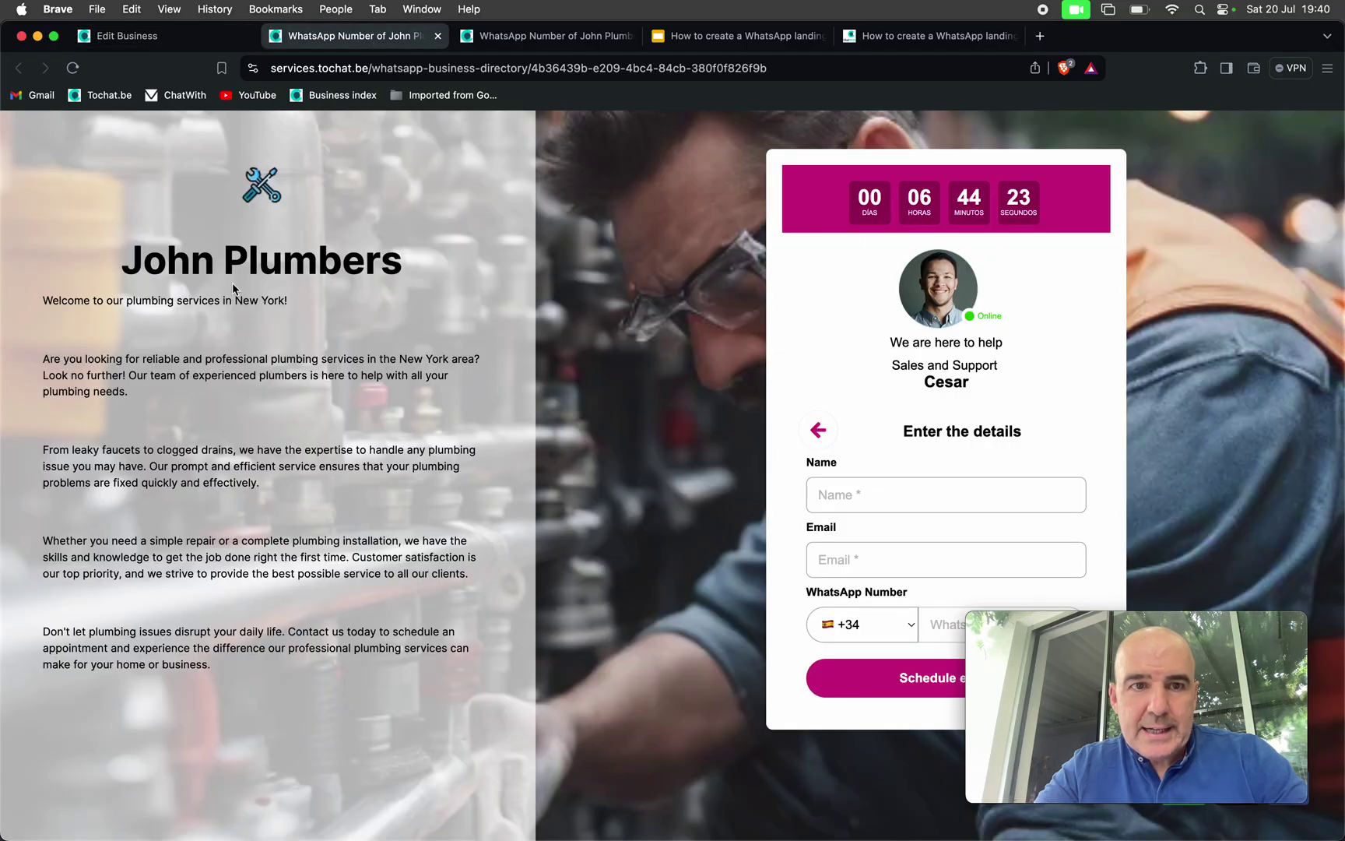
triple_click(256, 271)
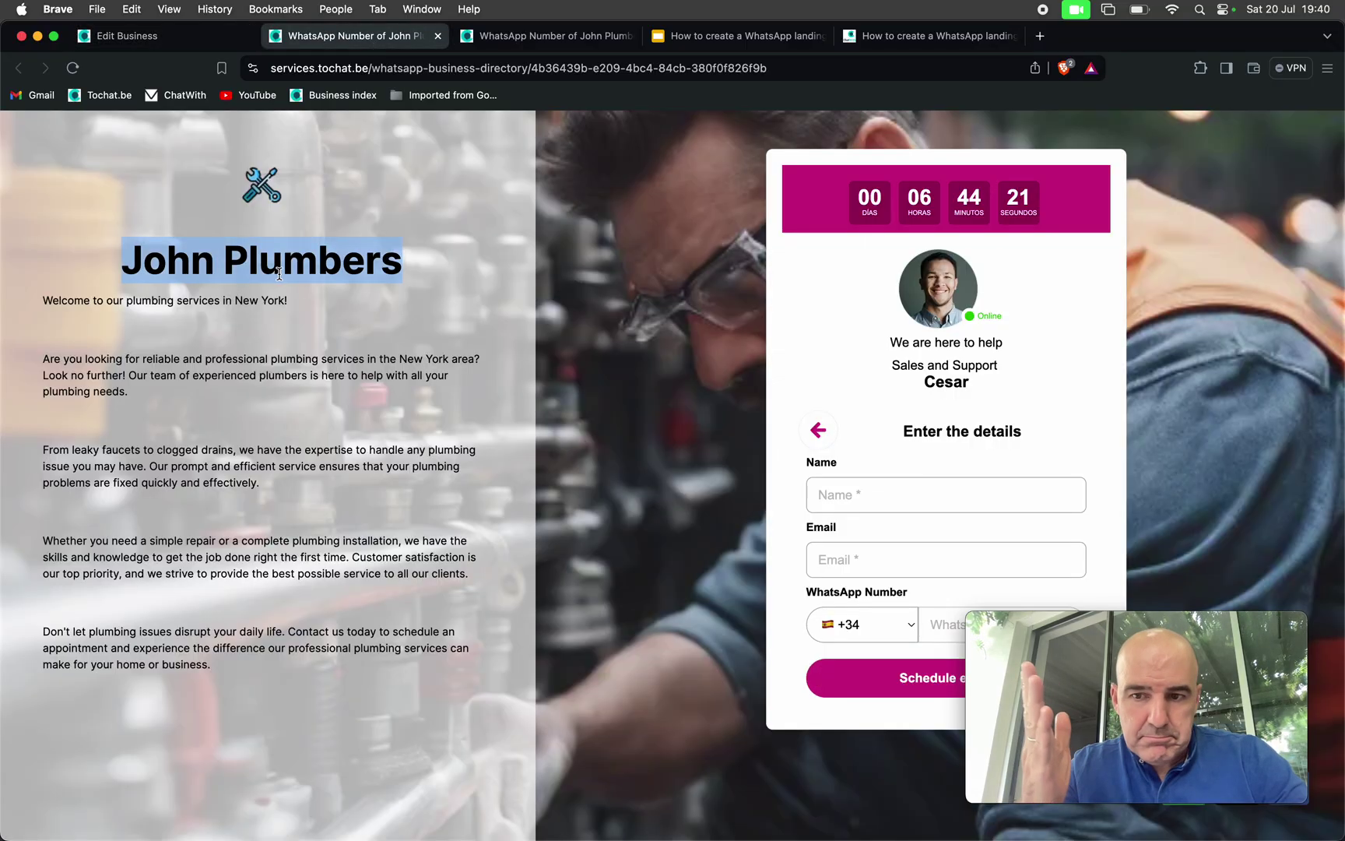
click(139, 39)
click(889, 220)
scroll(697, 464, down, 10)
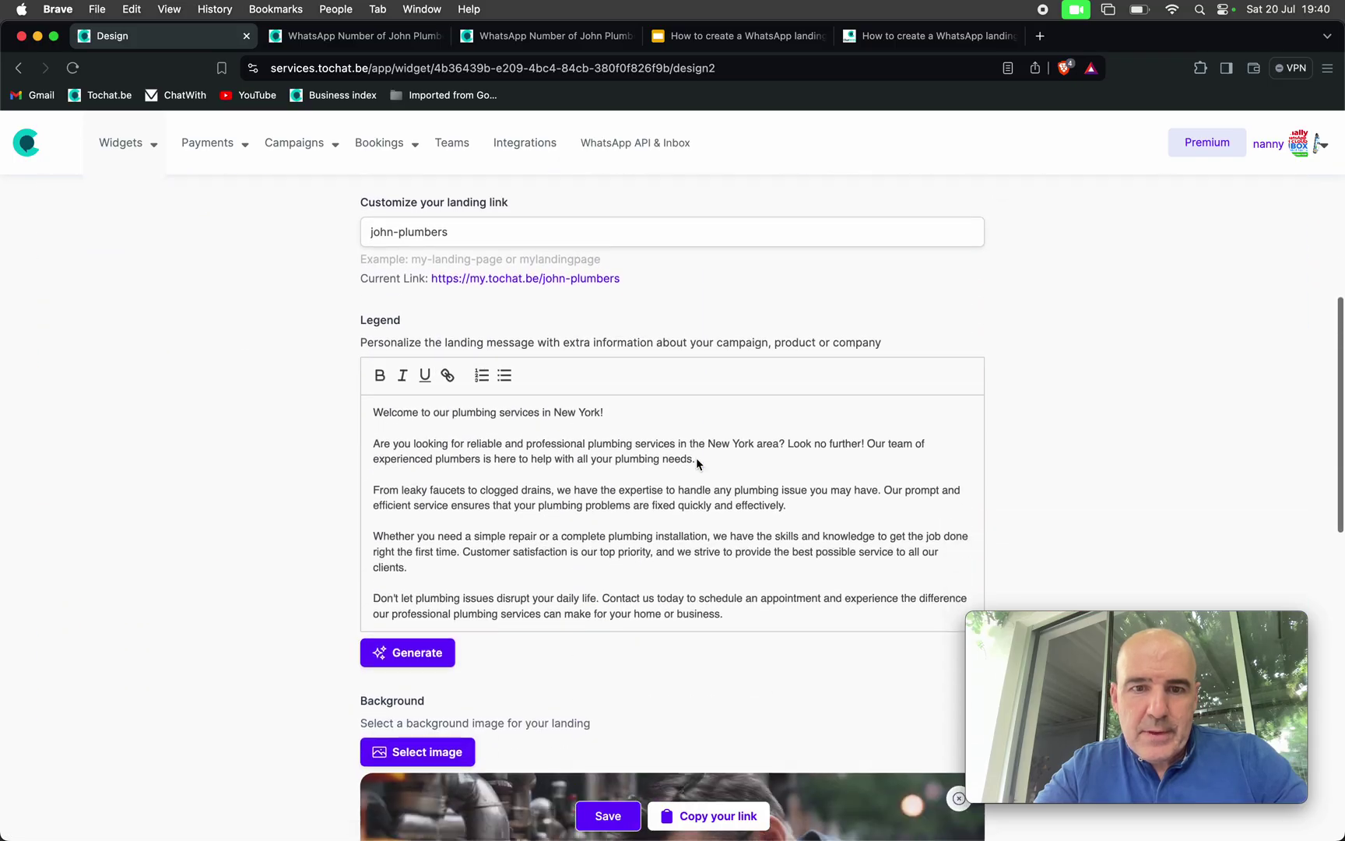
drag(413, 350, 545, 466)
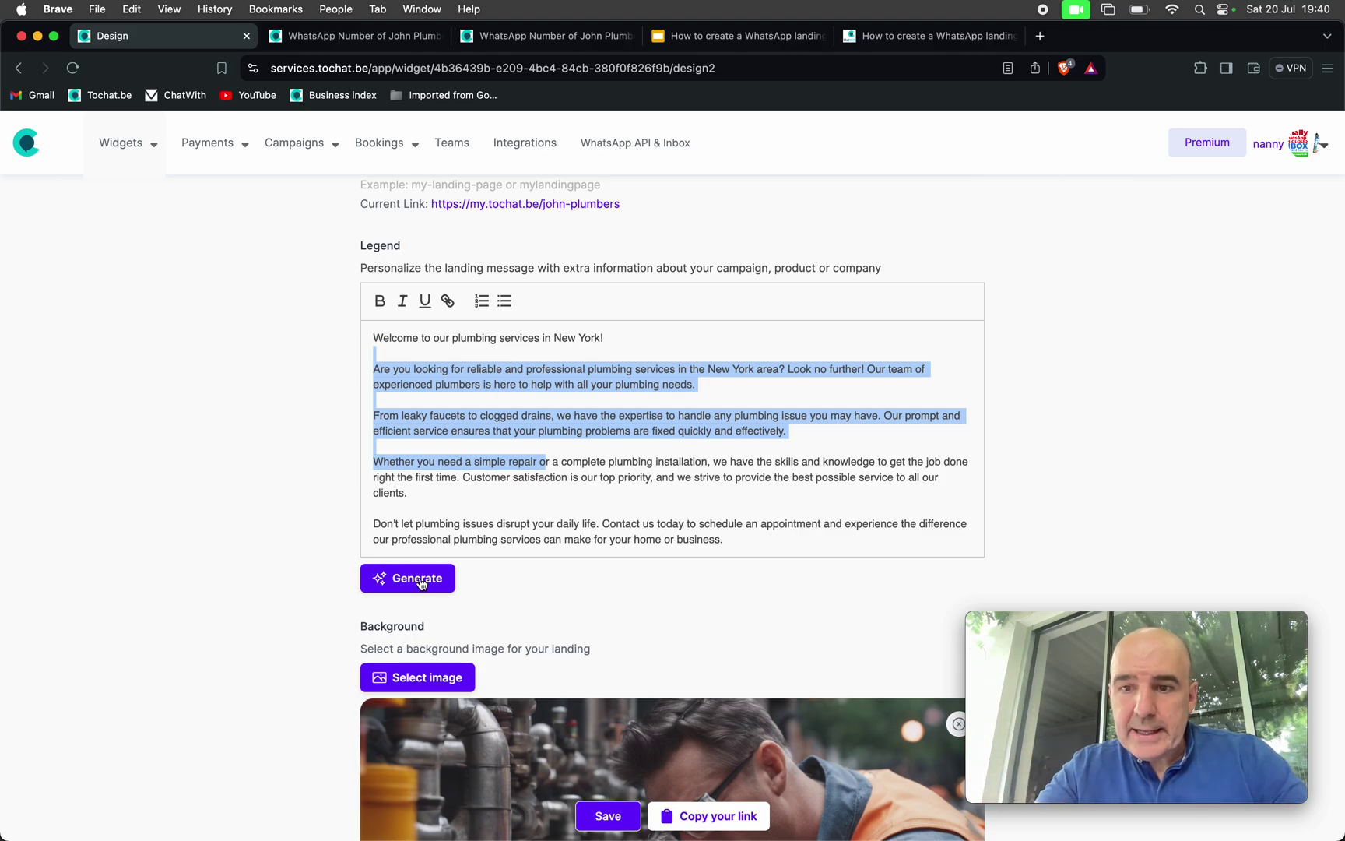
scroll(489, 587, down, 5)
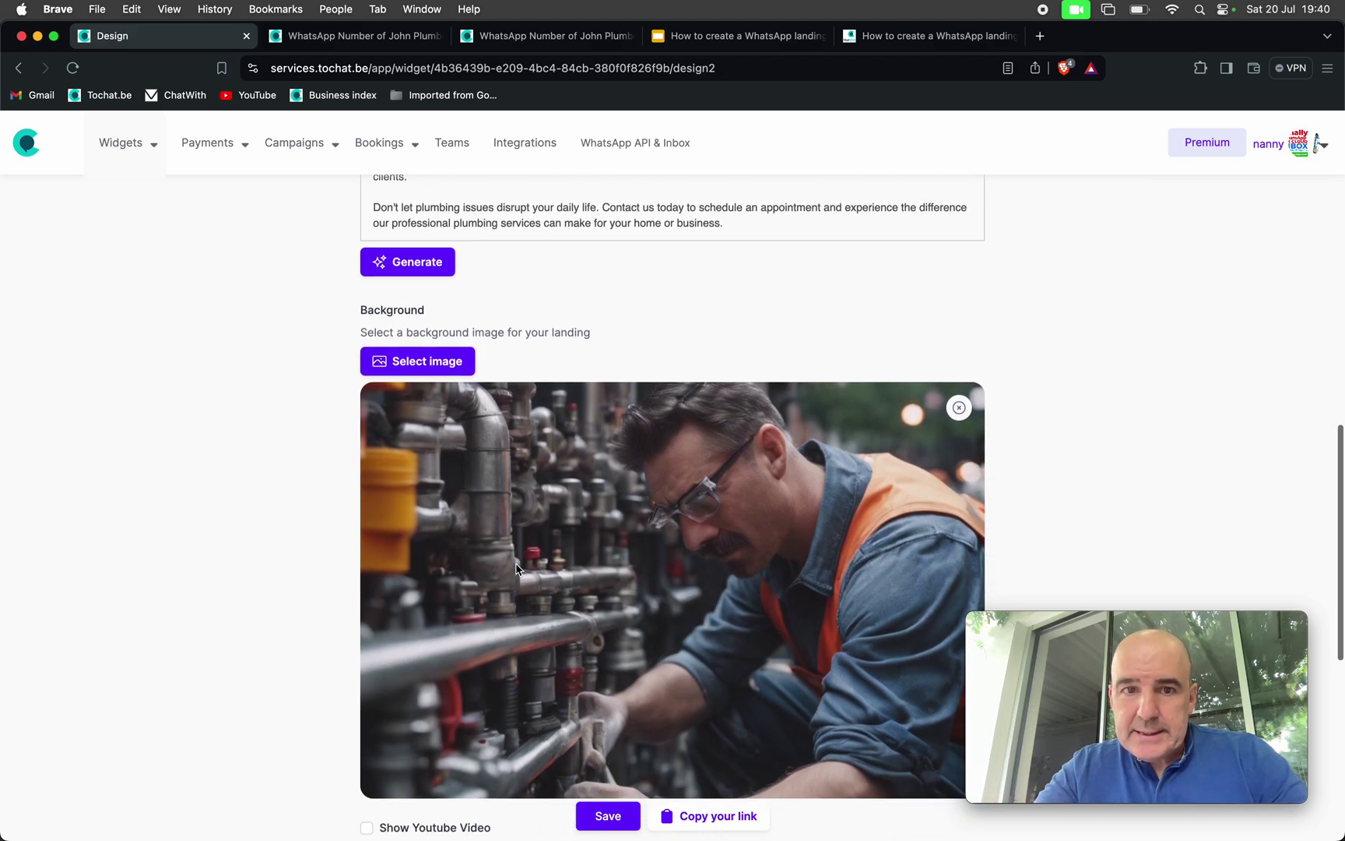
click(425, 321)
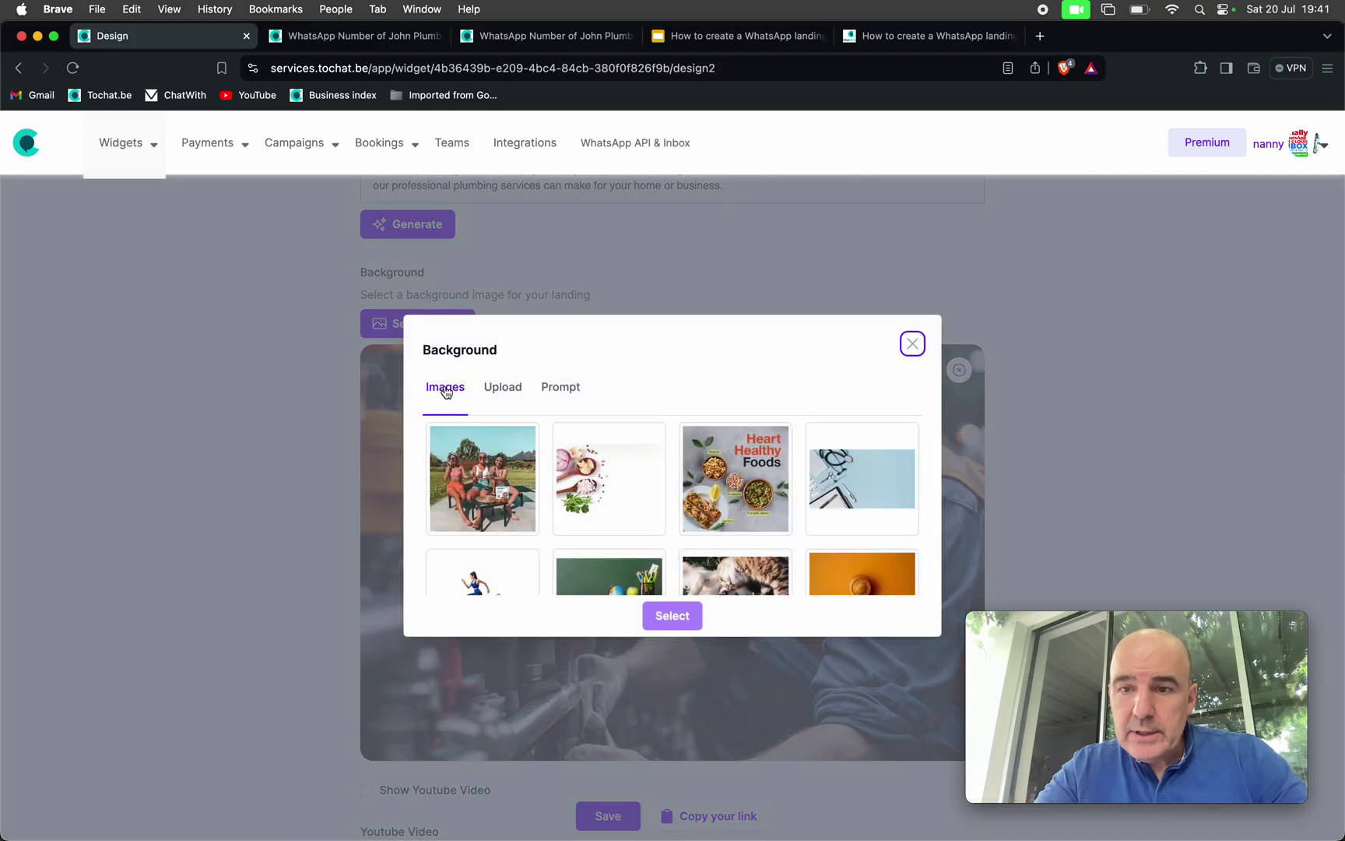
scroll(650, 531, down, 15)
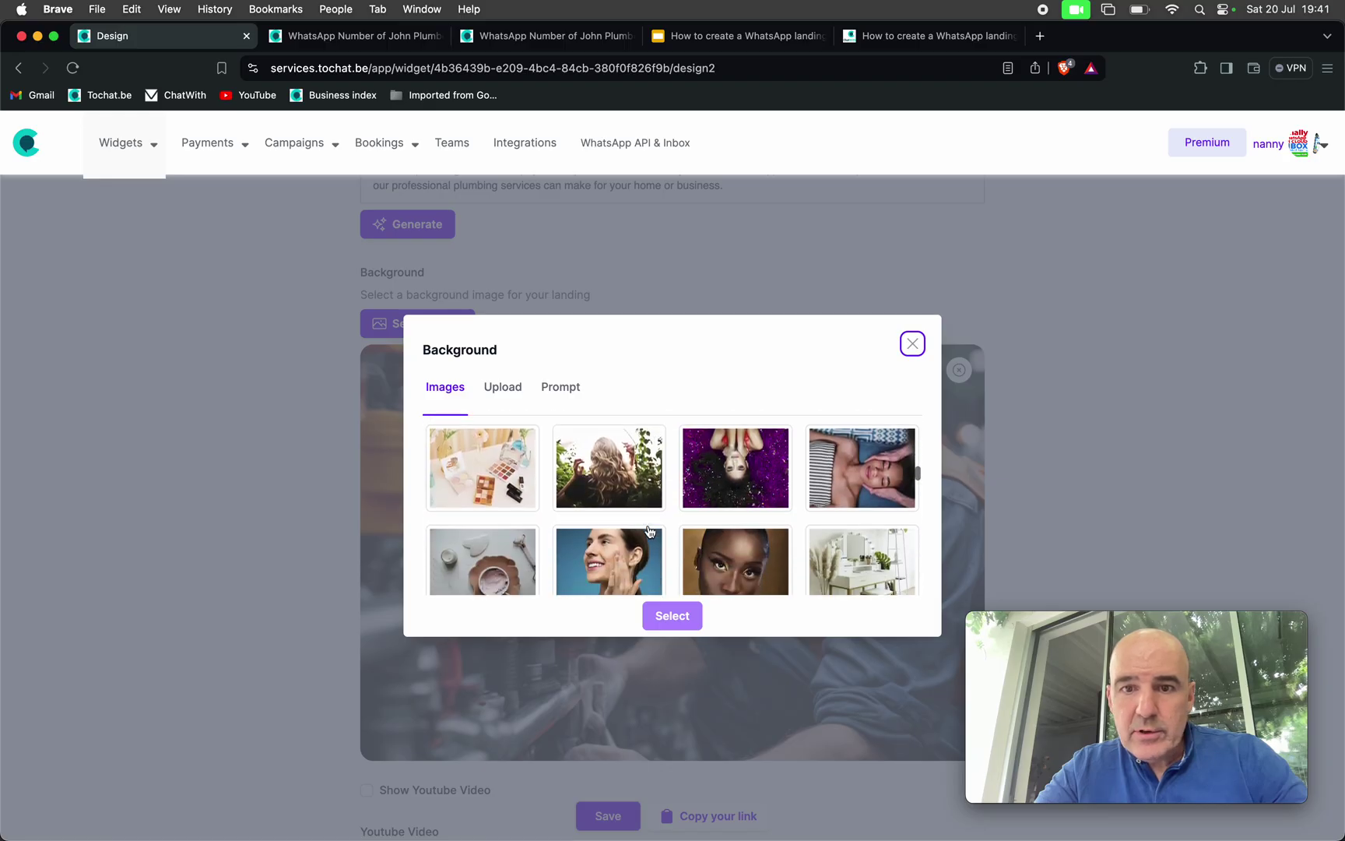
scroll(650, 532, down, 6)
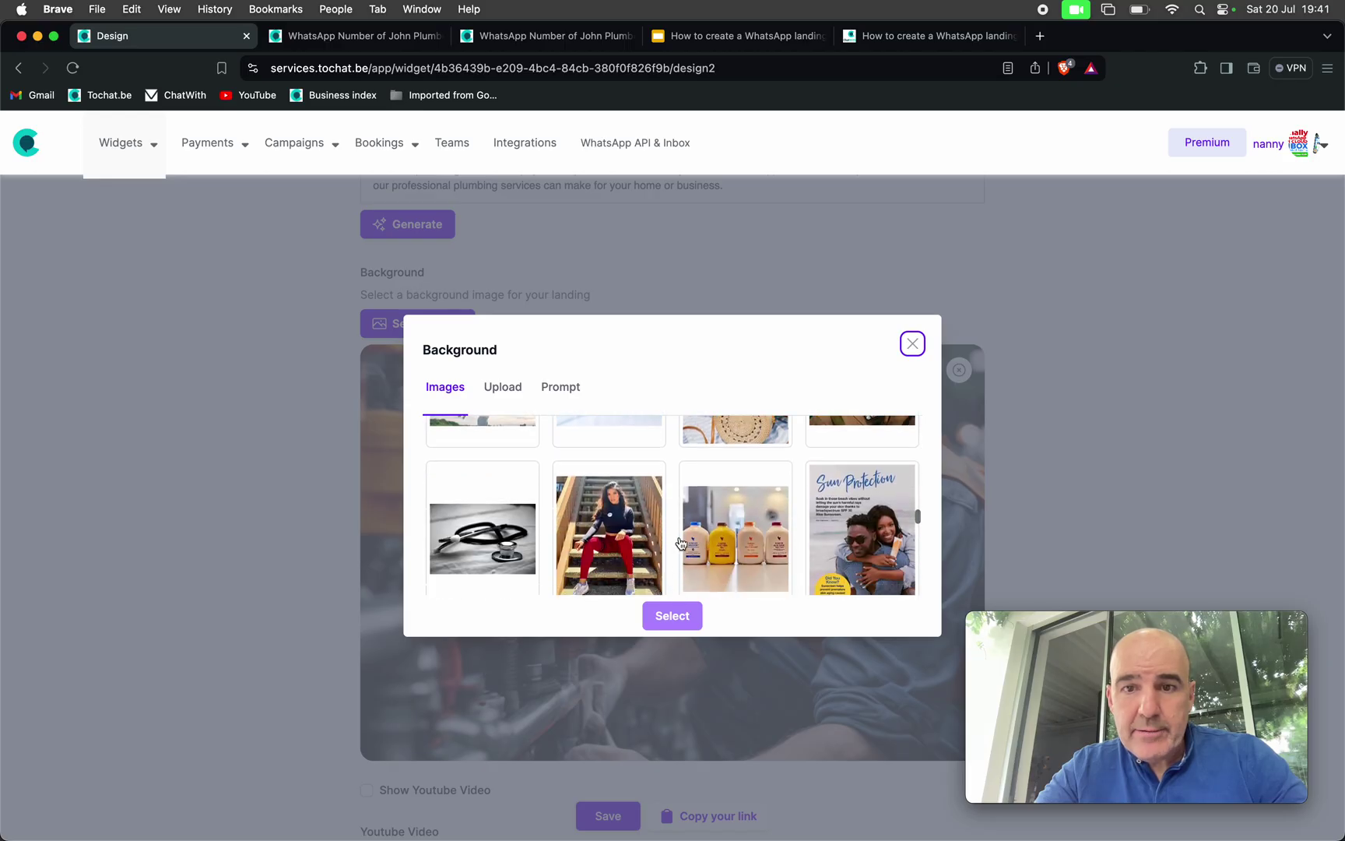
click(566, 389)
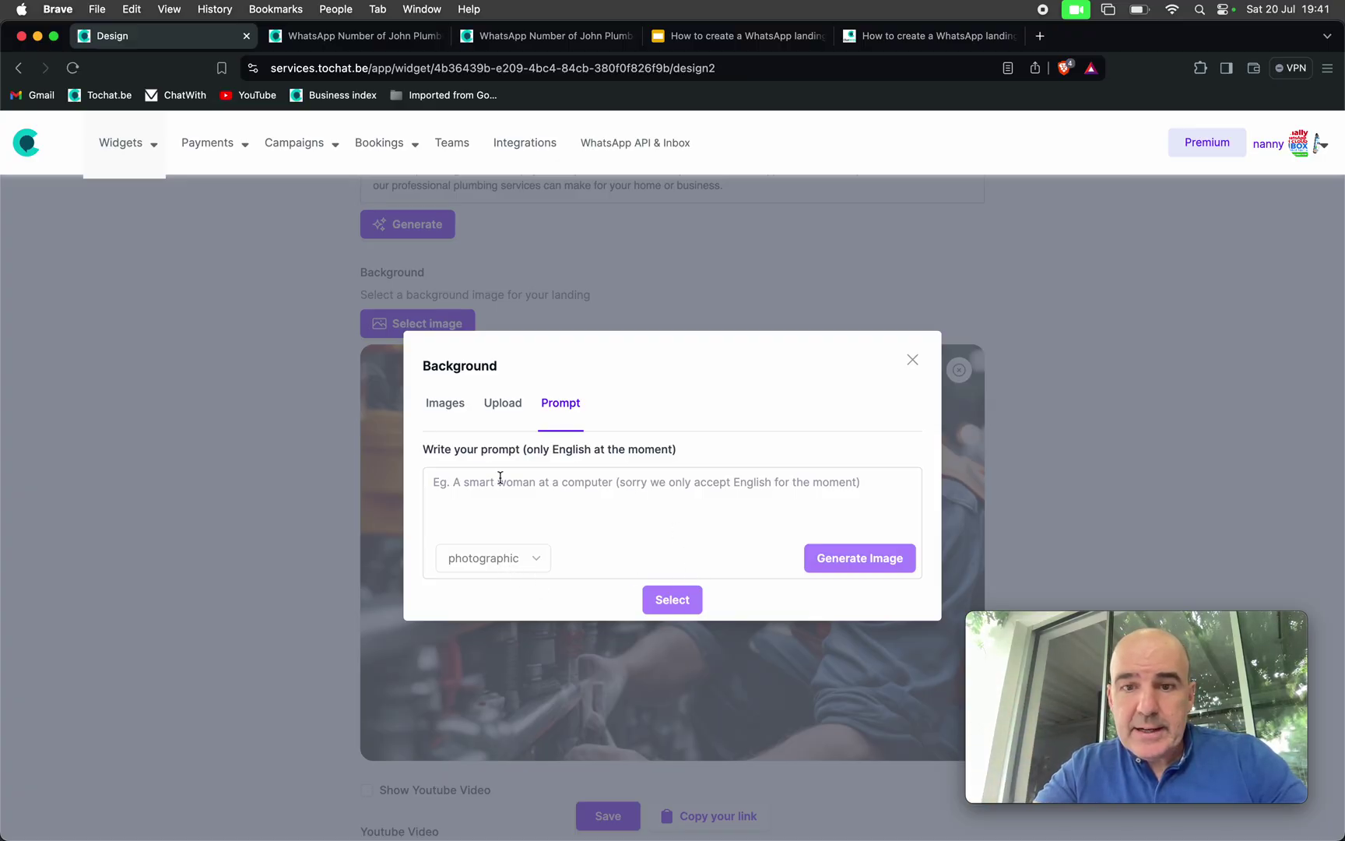
click(916, 361)
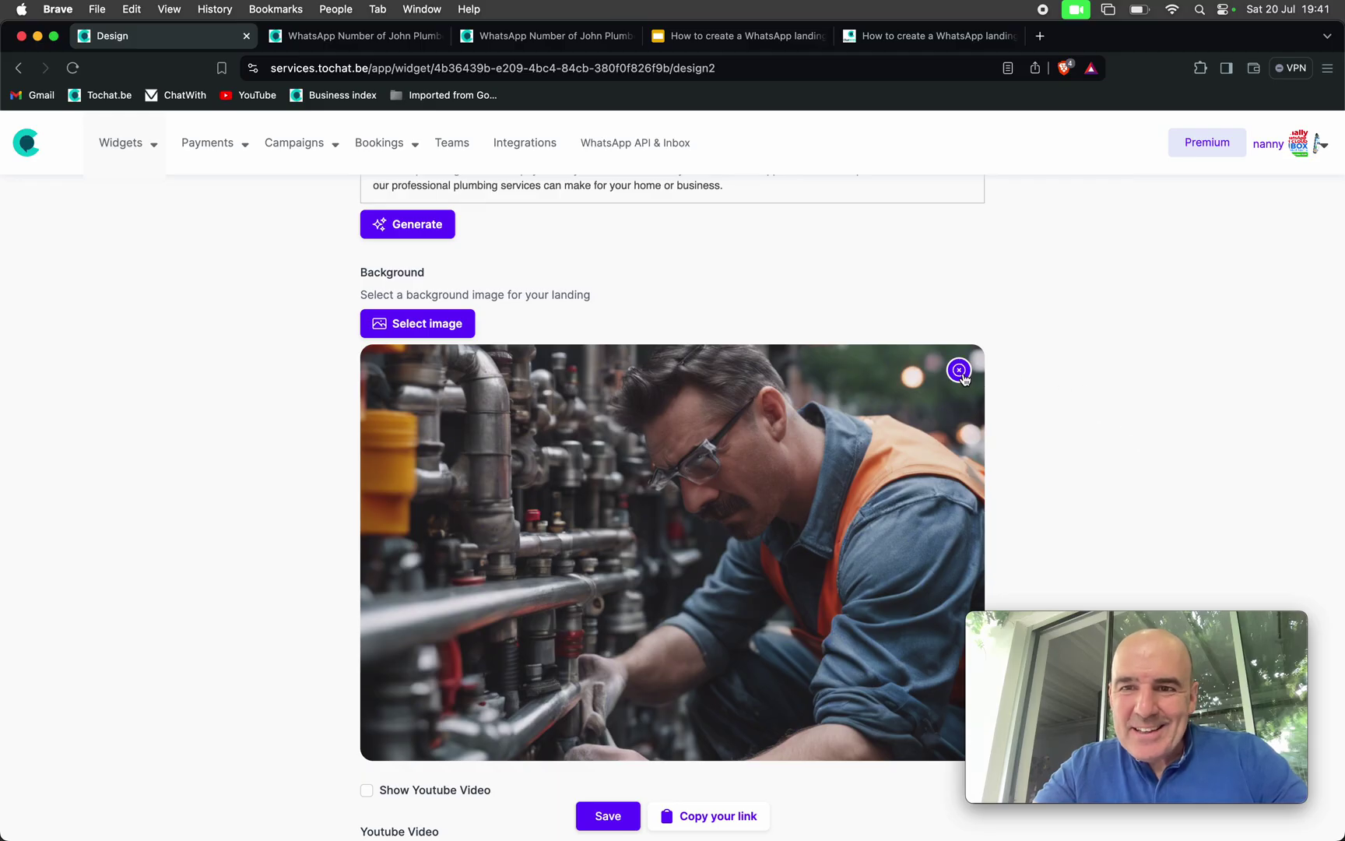
scroll(1073, 378, up, 6)
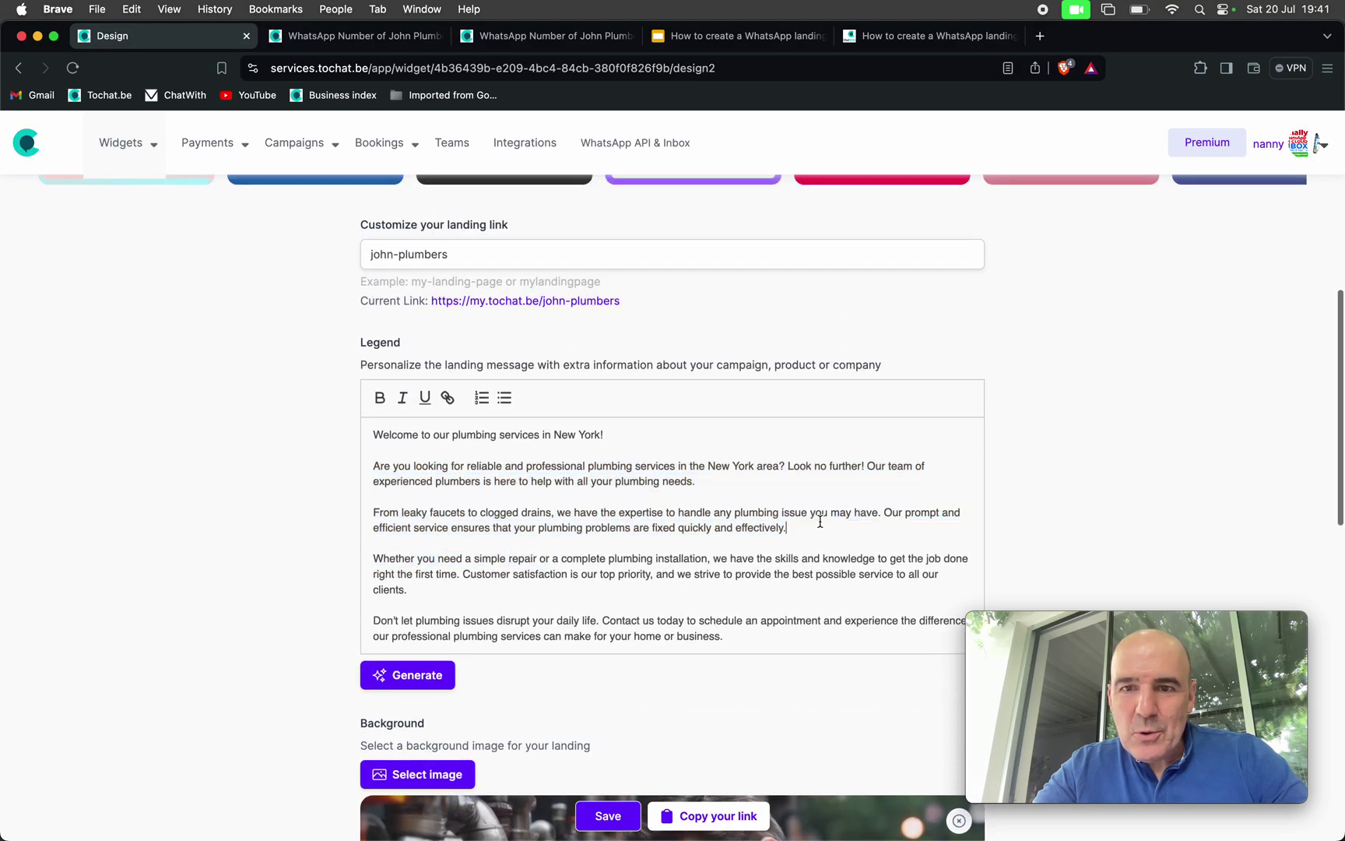
Step: Apply the Dark theme to the landing page and save to preview it
scroll(820, 522, up, 2)
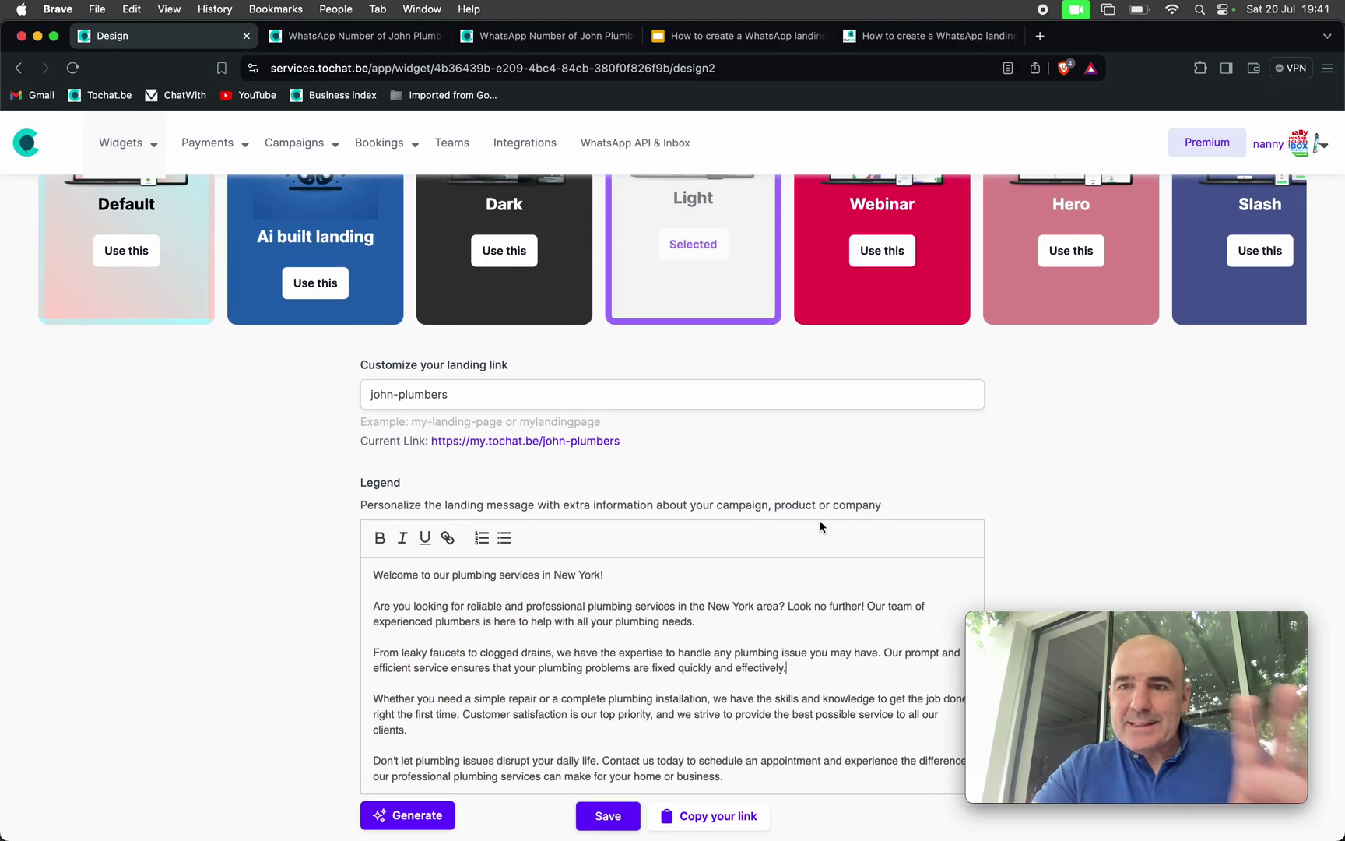
scroll(828, 468, up, 4)
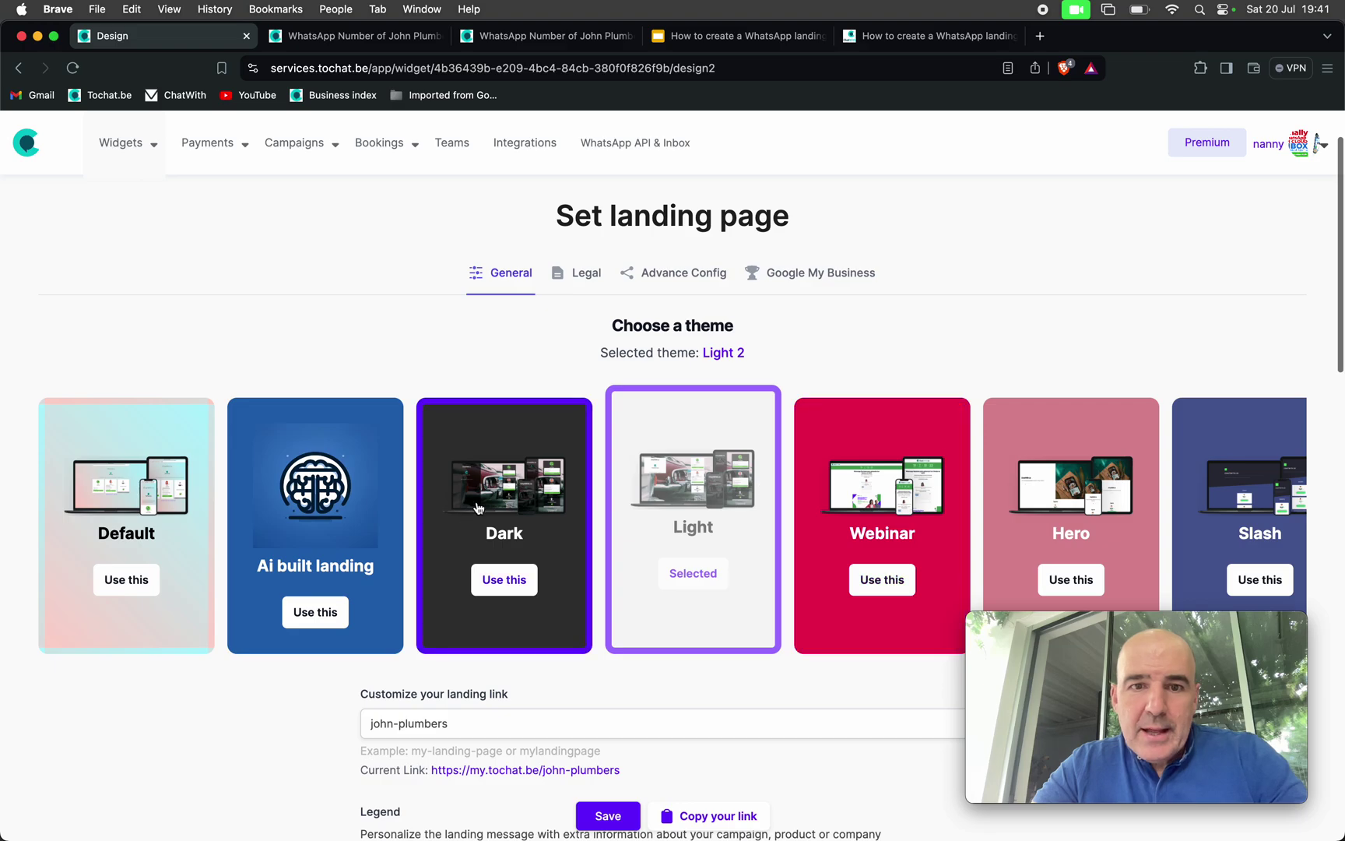
click(504, 579)
scroll(339, 602, down, 8)
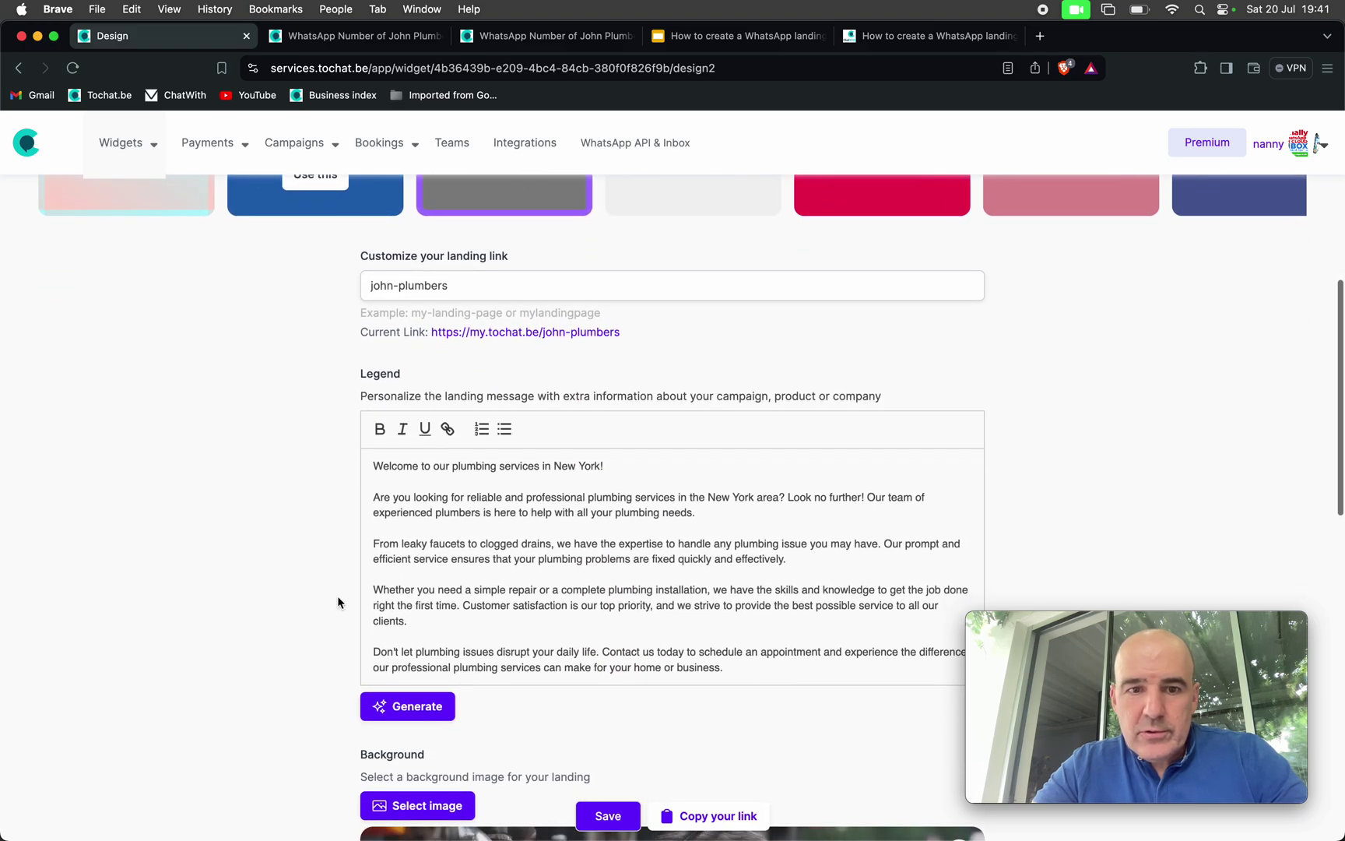
scroll(339, 602, down, 5)
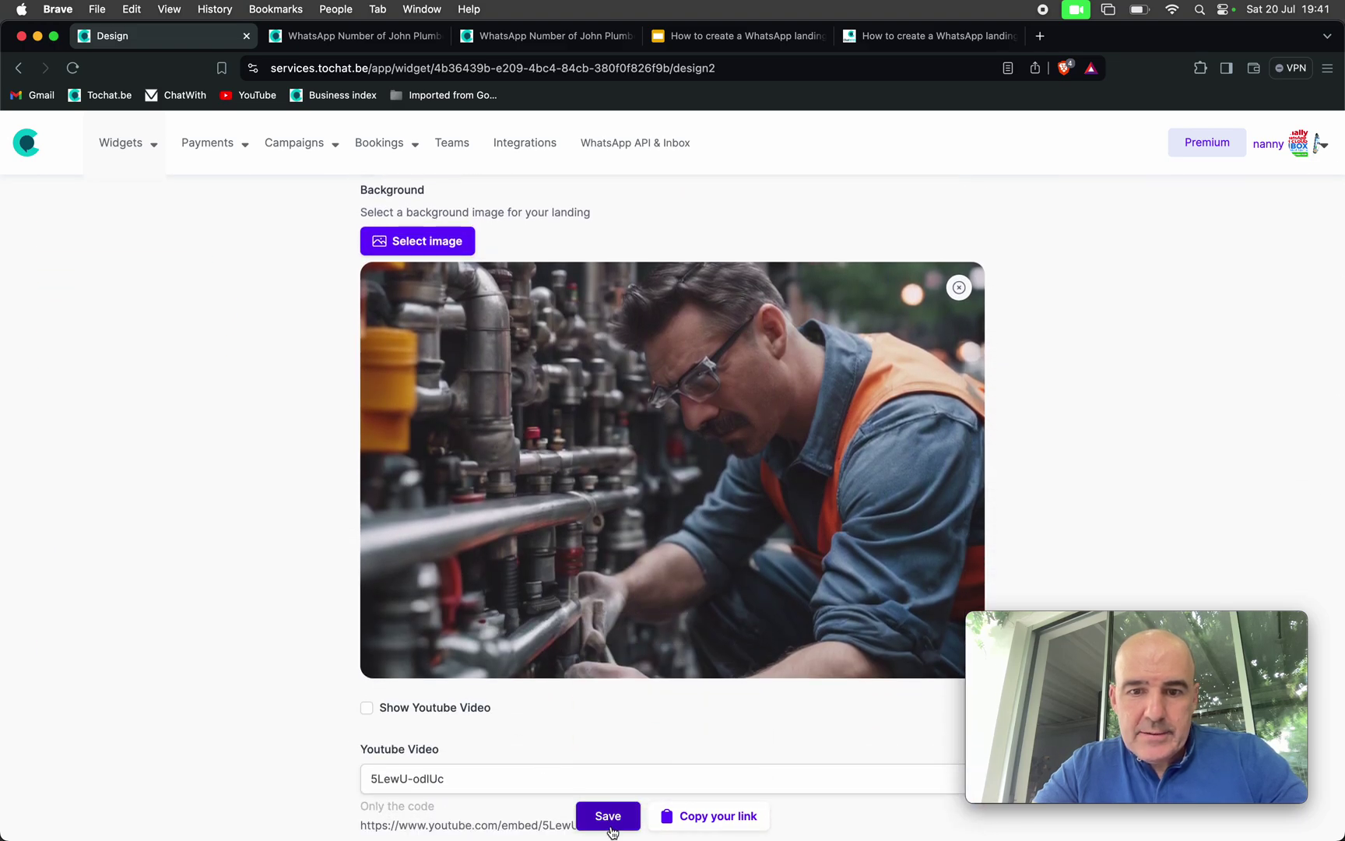
click(603, 813)
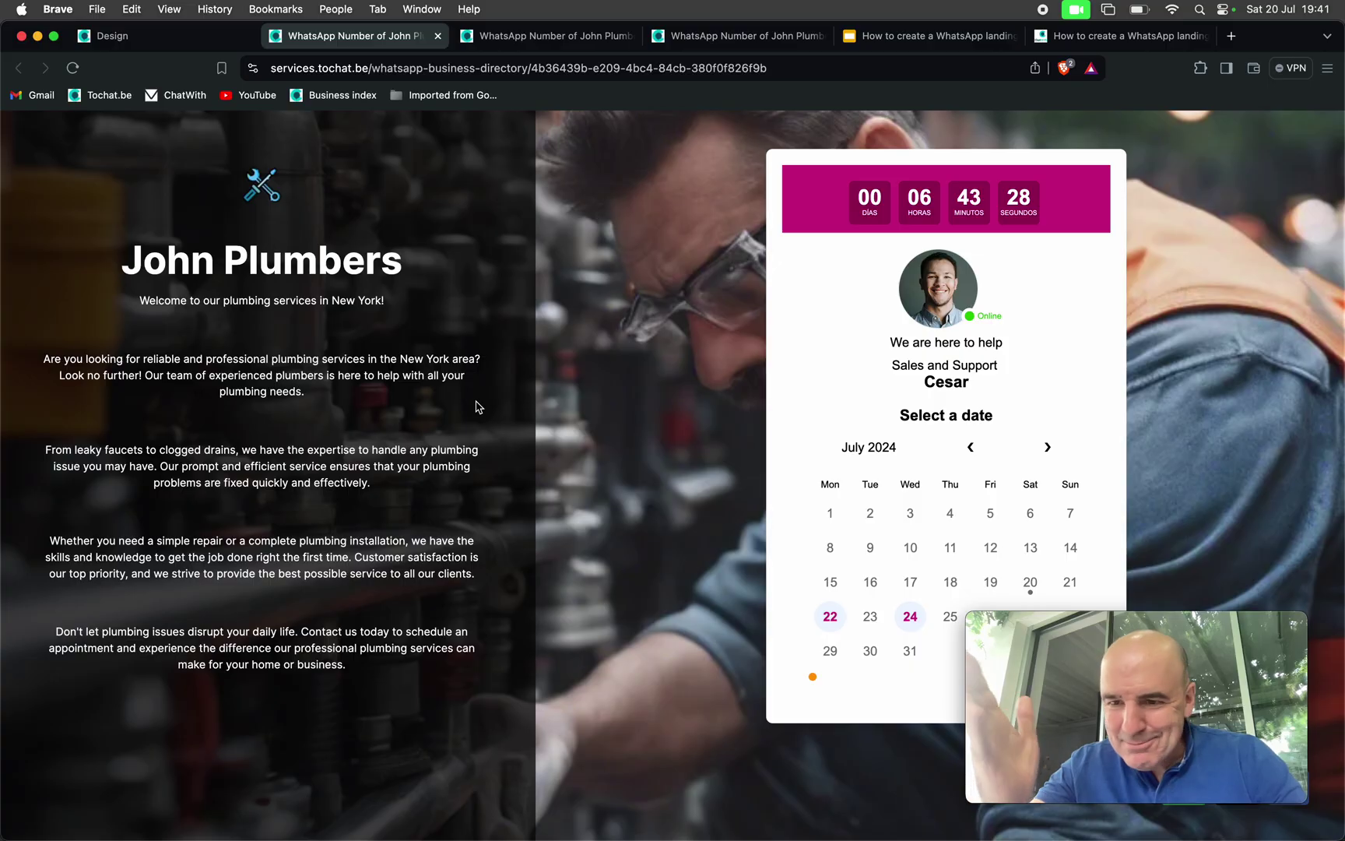
click(109, 38)
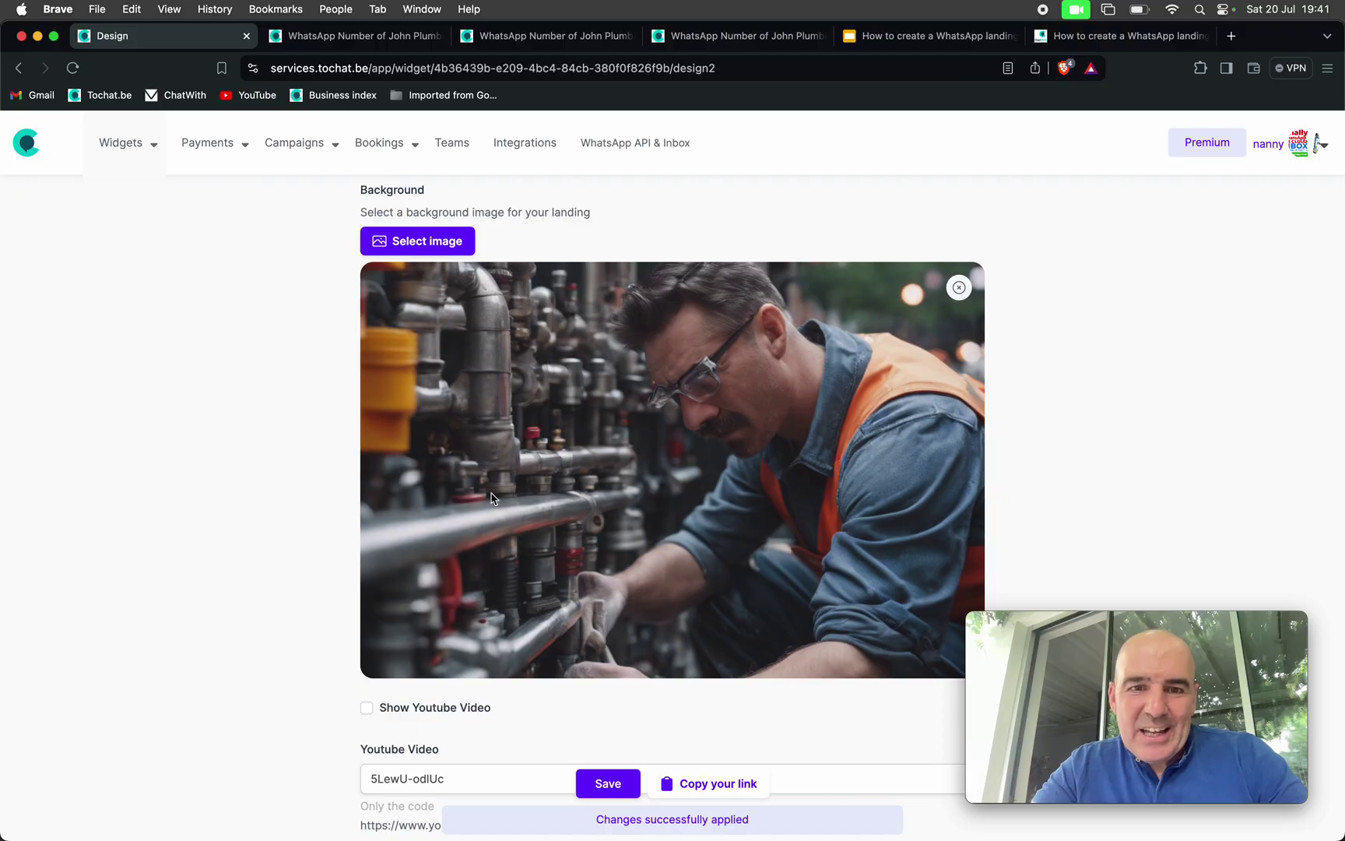
Step: Save the landing page with the YouTube video shown, preview it, then return to settings
scroll(481, 491, down, 4)
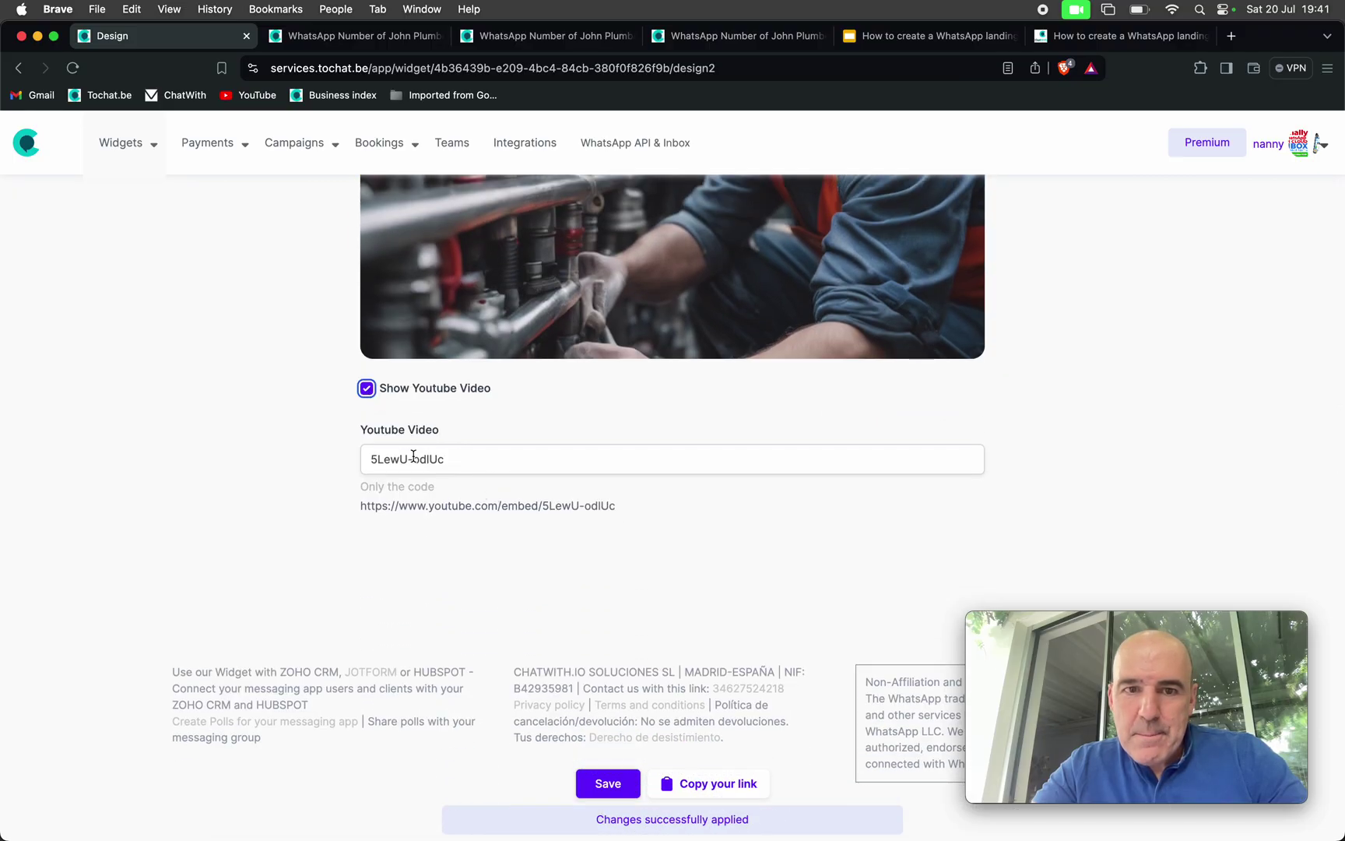
click(608, 785)
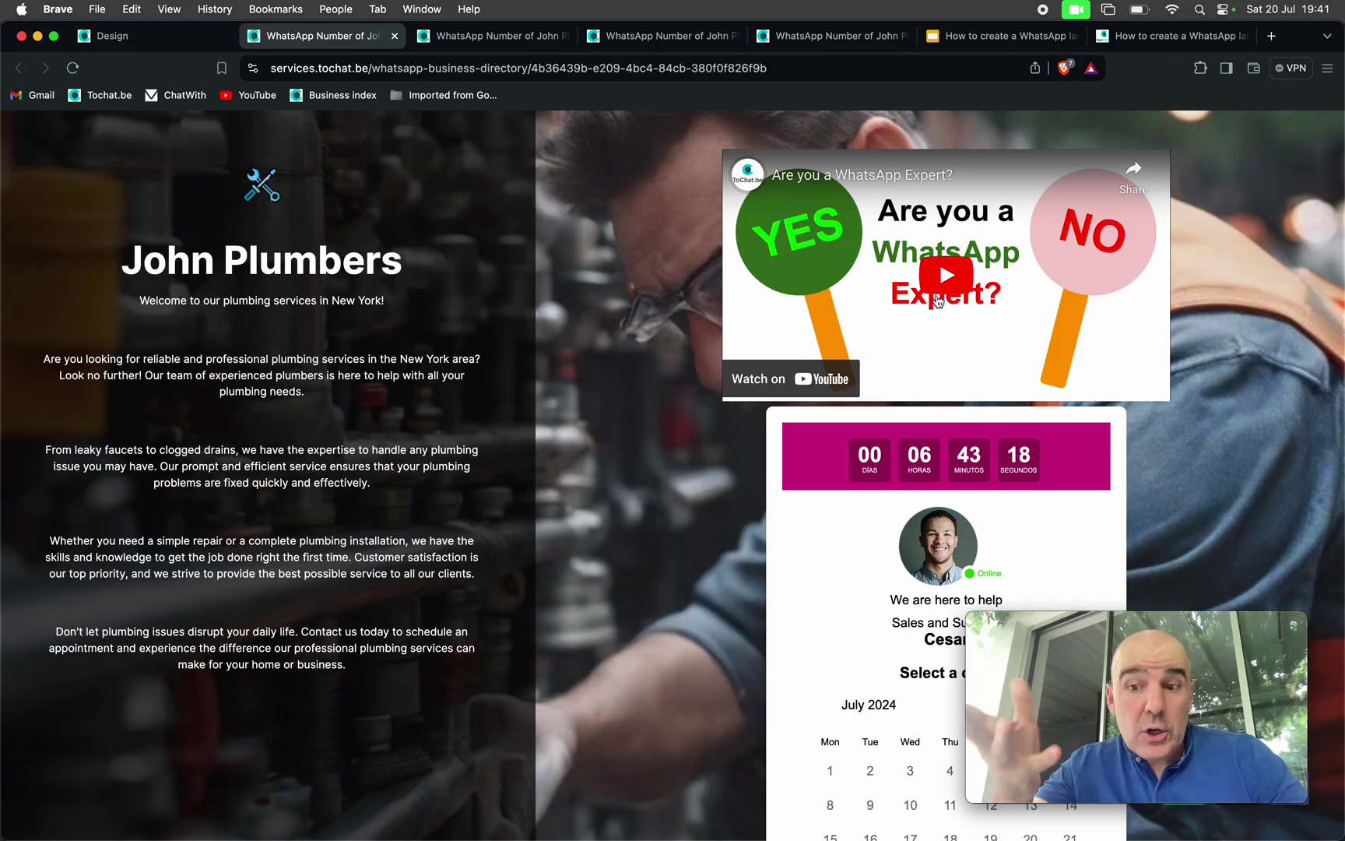
click(153, 38)
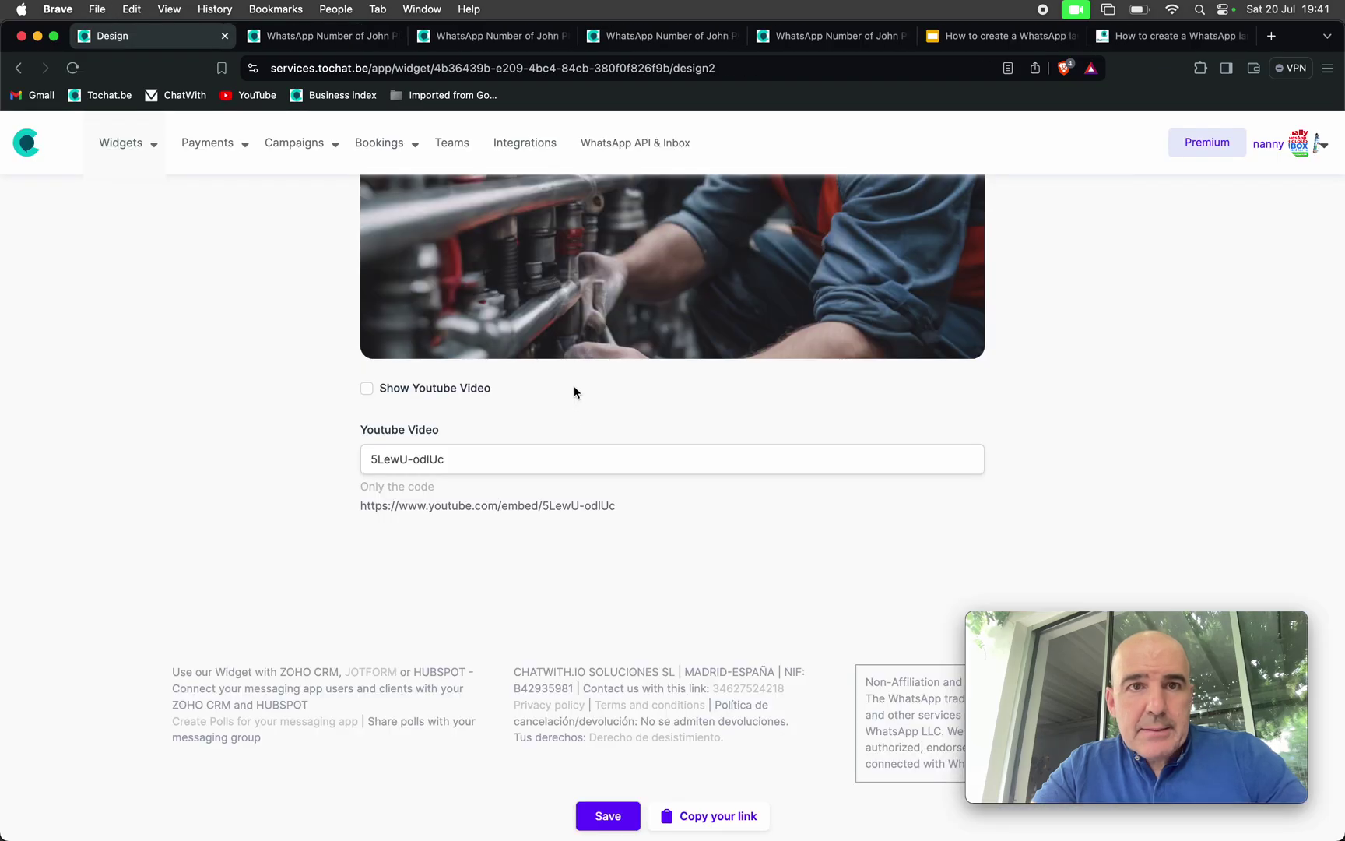
scroll(574, 385, up, 20)
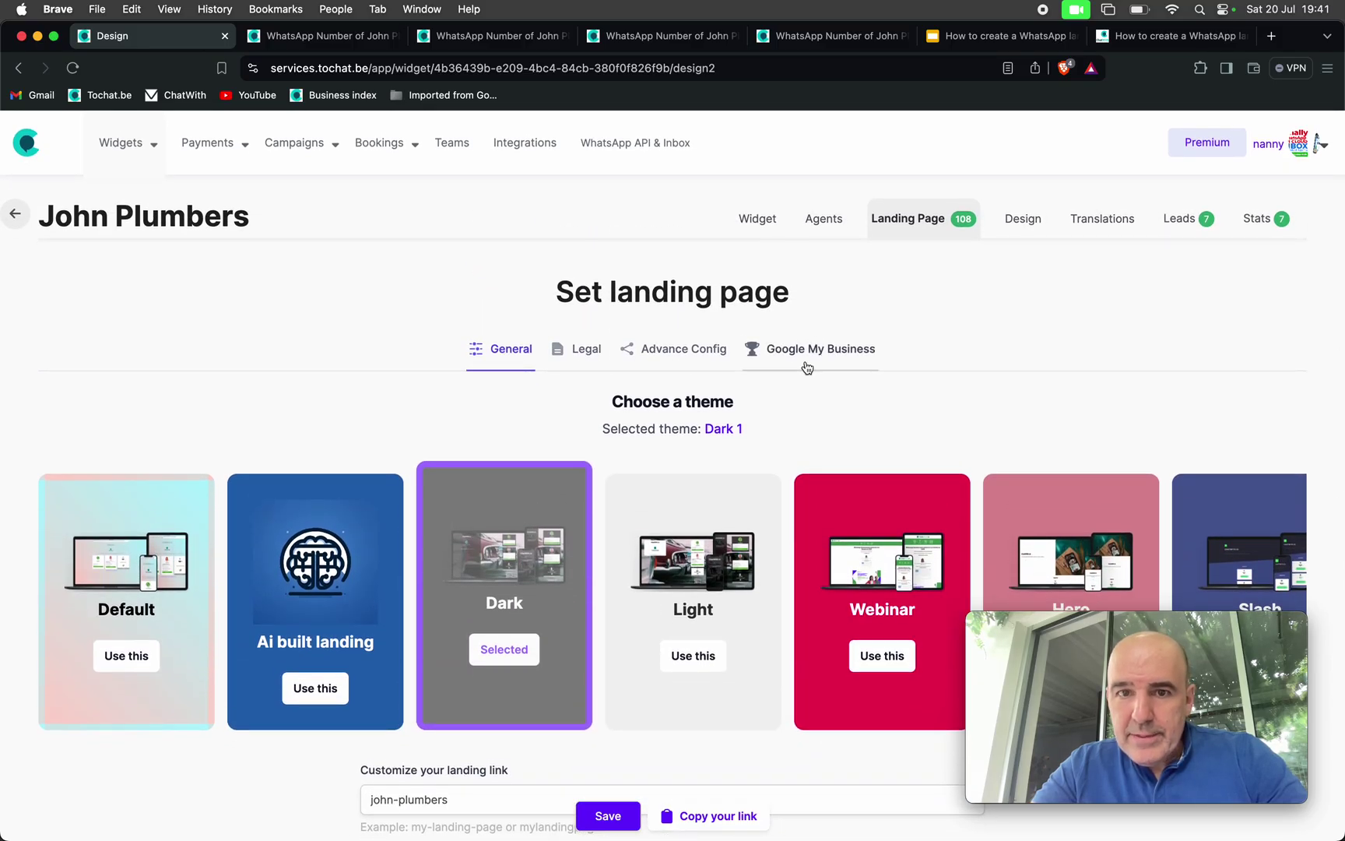
Step: Look over the Legal tab texts, then show the Advance Config options
click(595, 358)
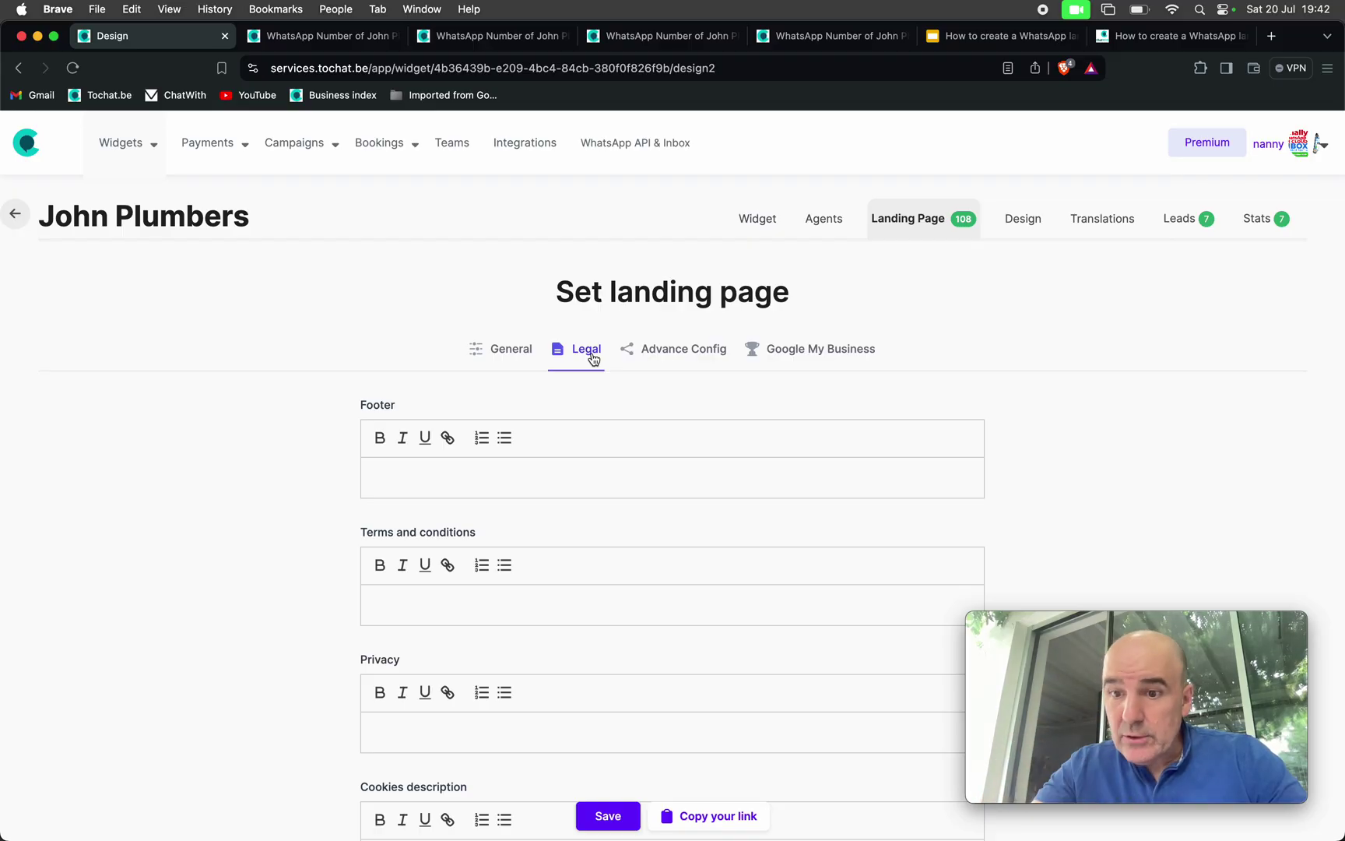
click(669, 355)
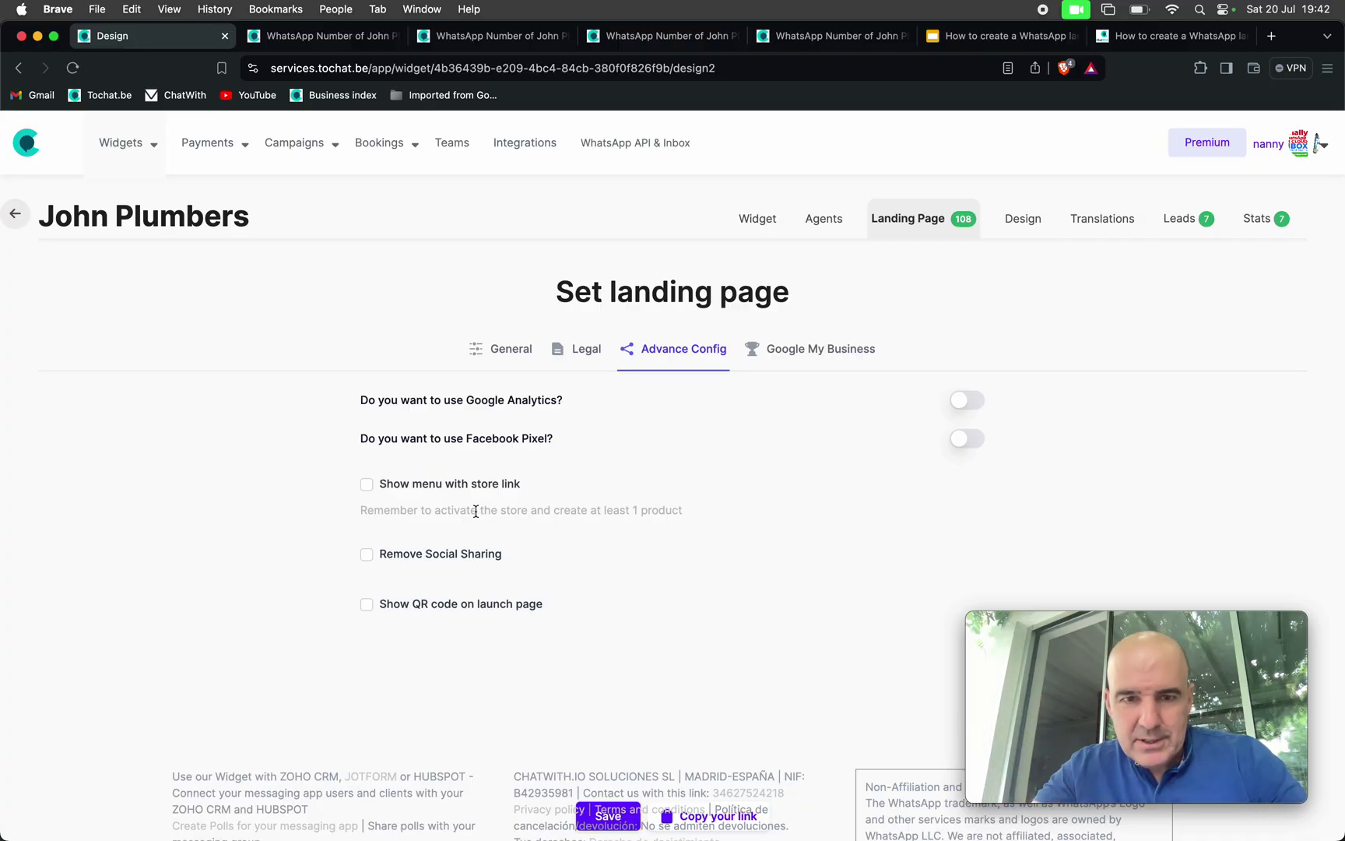
Step: Save the landing page with social sharing removed and inspect the preview
scroll(425, 554, down, 3)
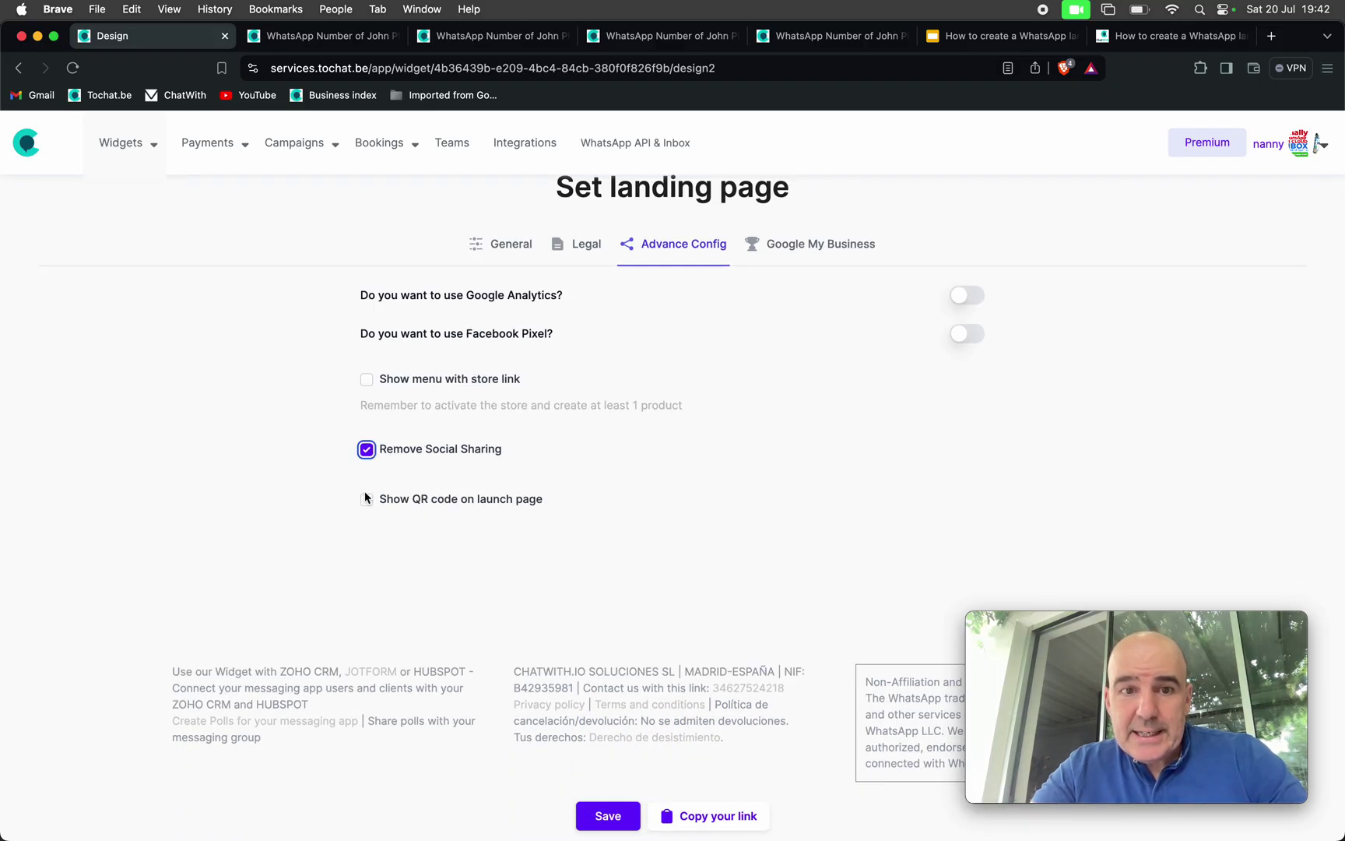
click(609, 816)
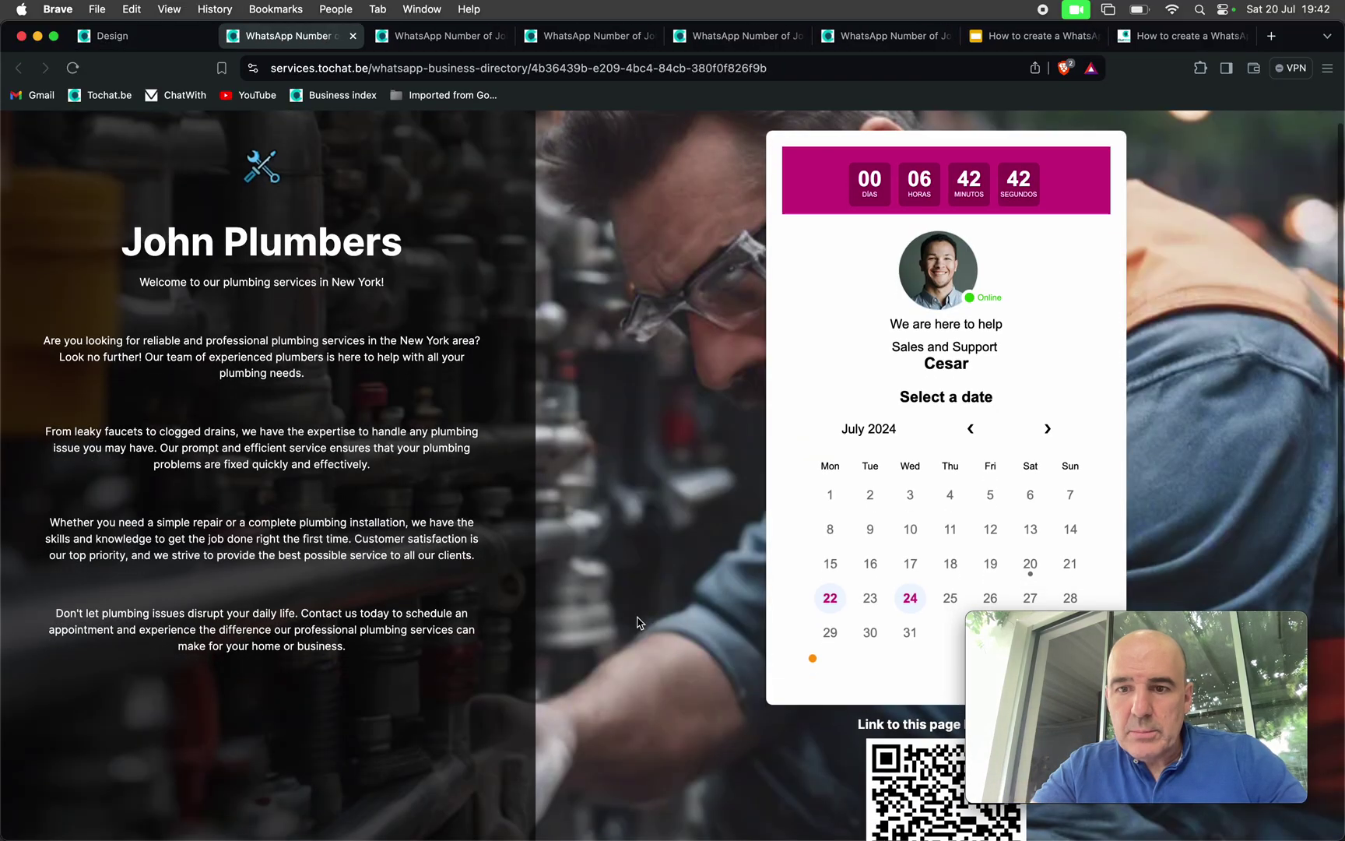
scroll(646, 623, down, 5)
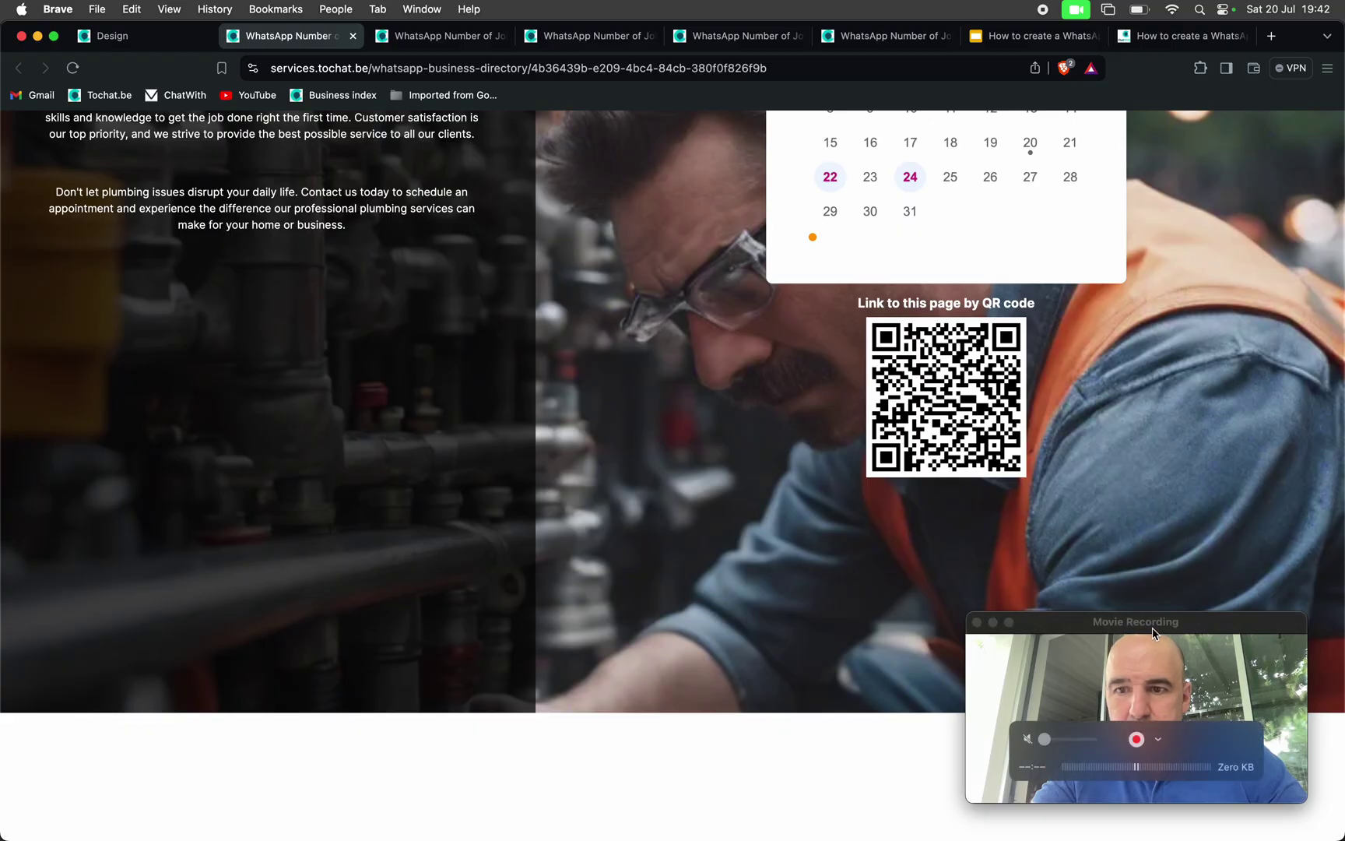
drag(1136, 622, 321, 582)
click(983, 586)
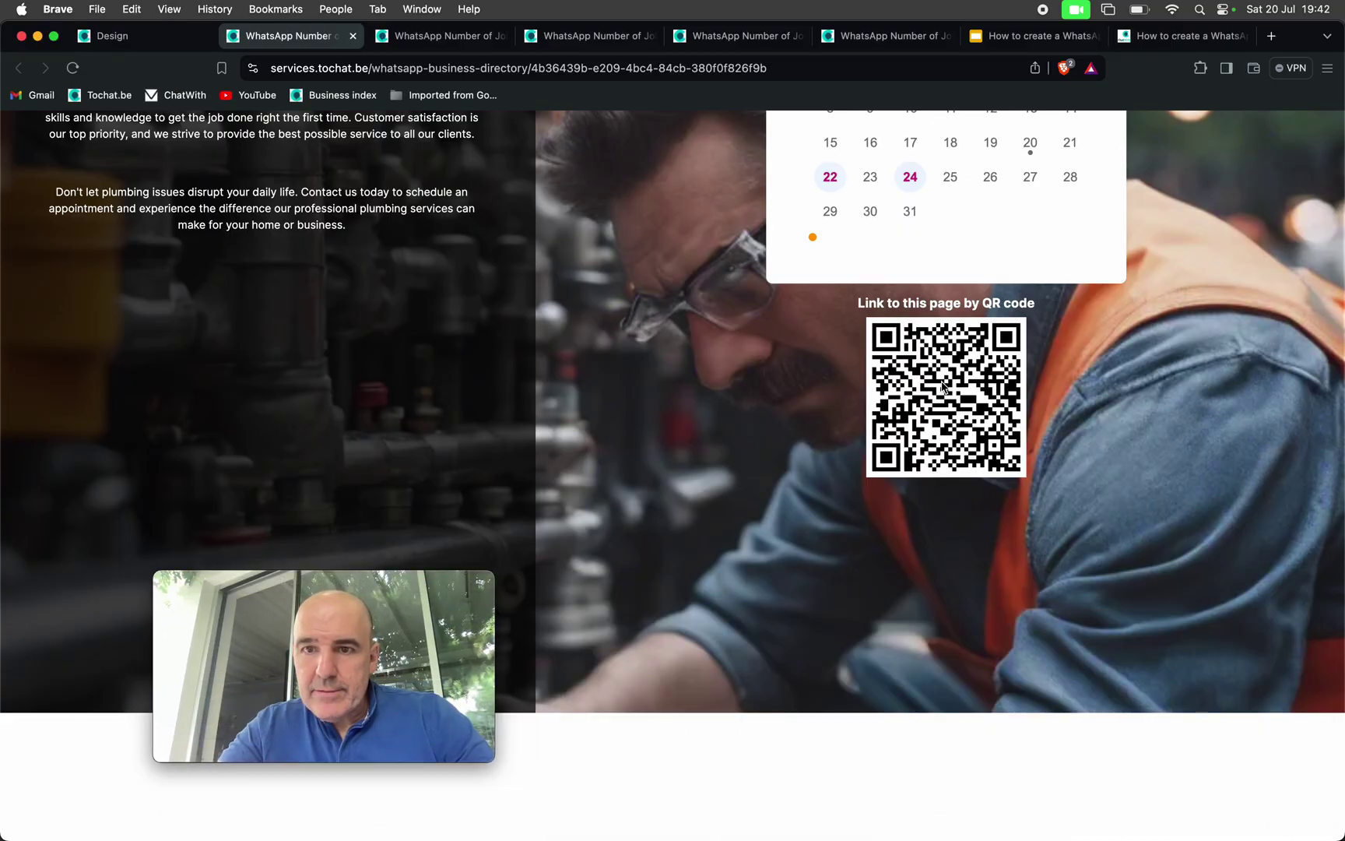
scroll(942, 387, up, 5)
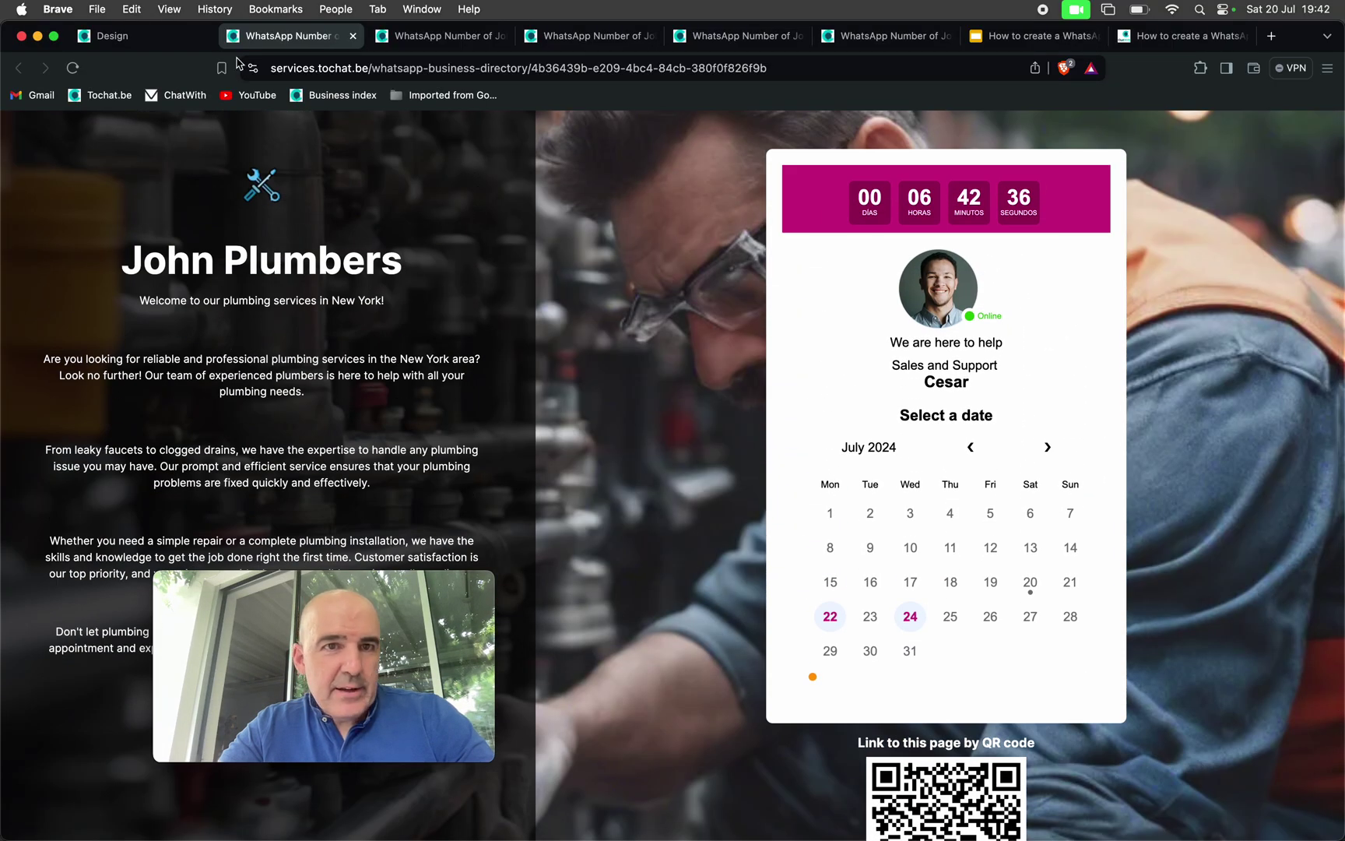
click(104, 39)
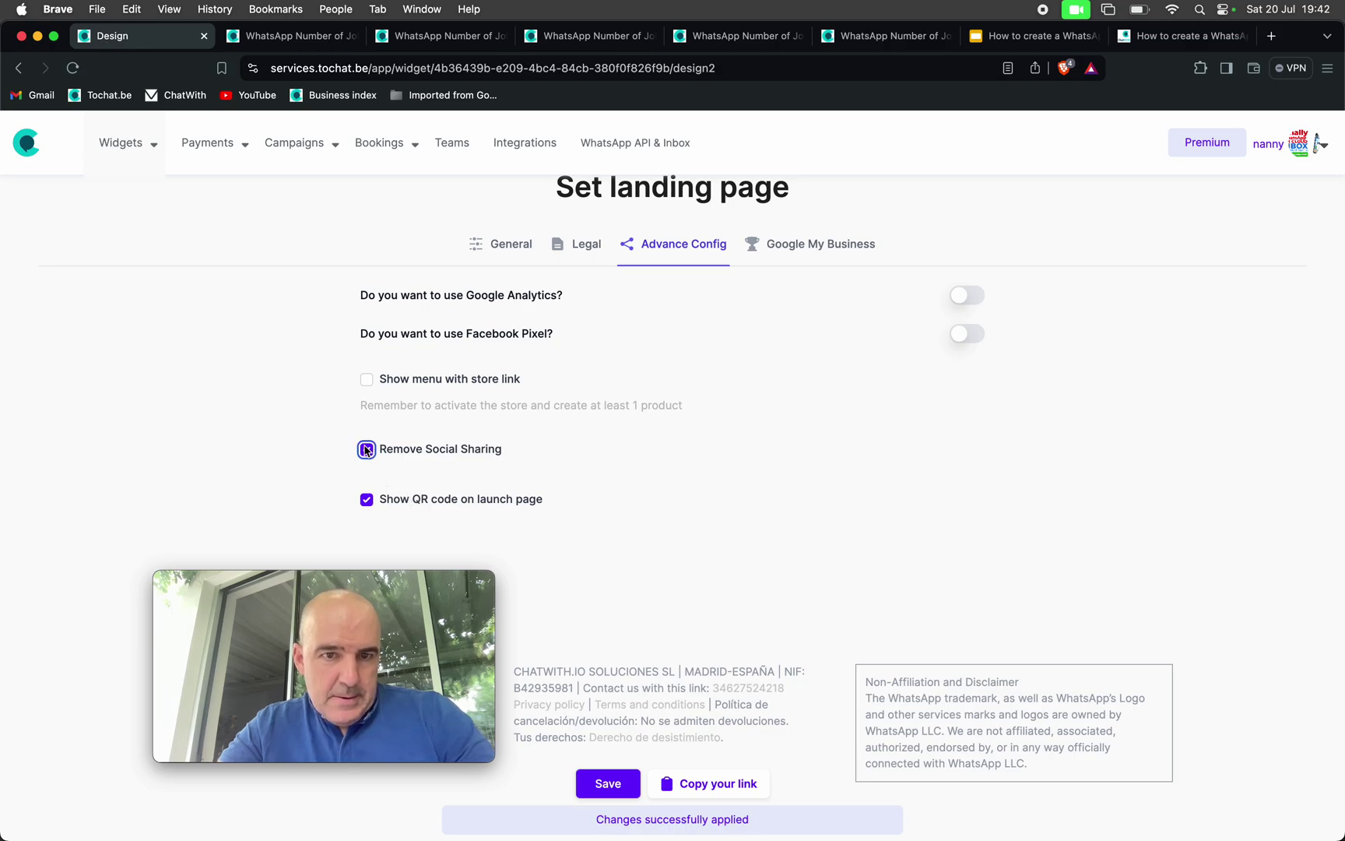
Step: Save with the QR code shown and check it on the preview
click(608, 783)
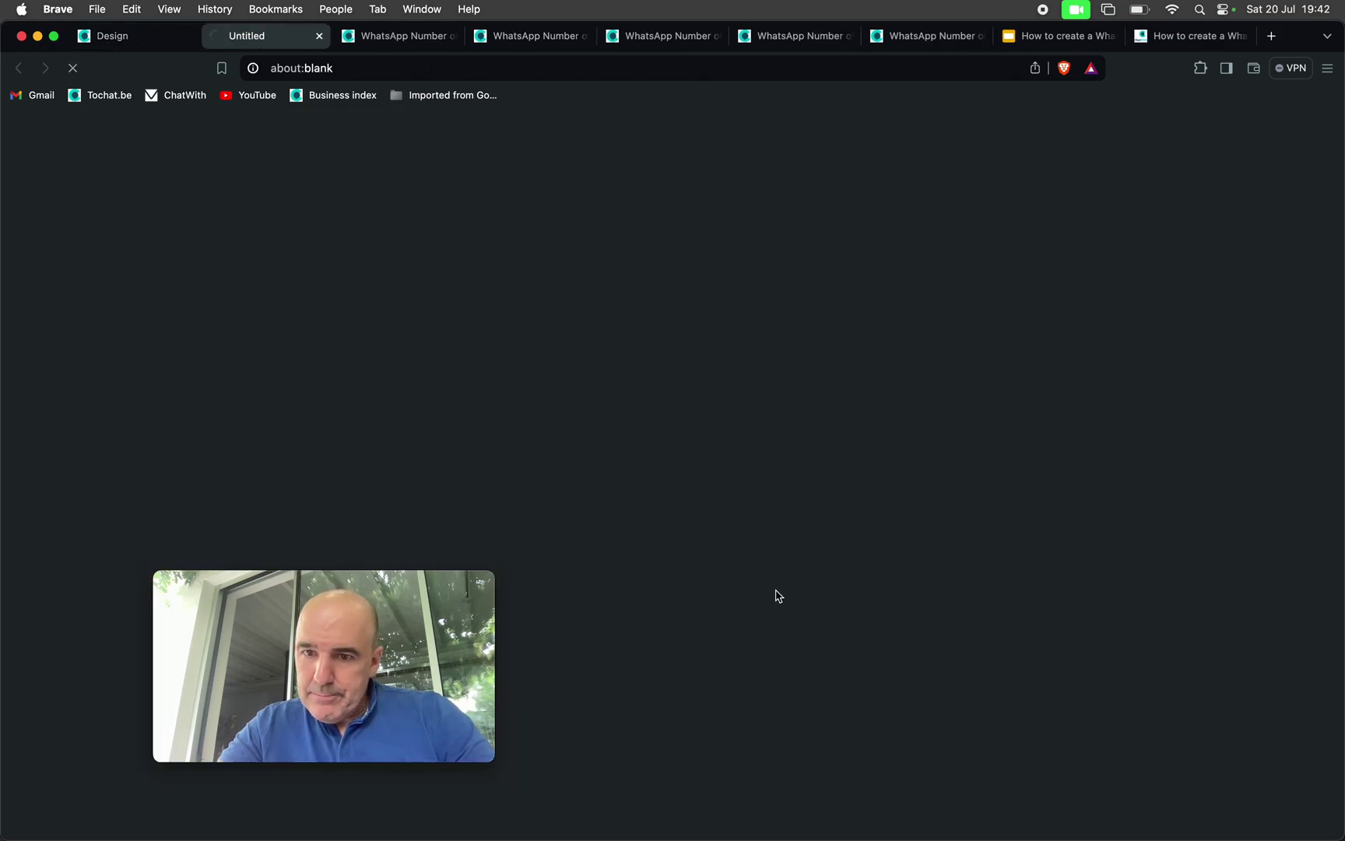
scroll(776, 589, down, 1)
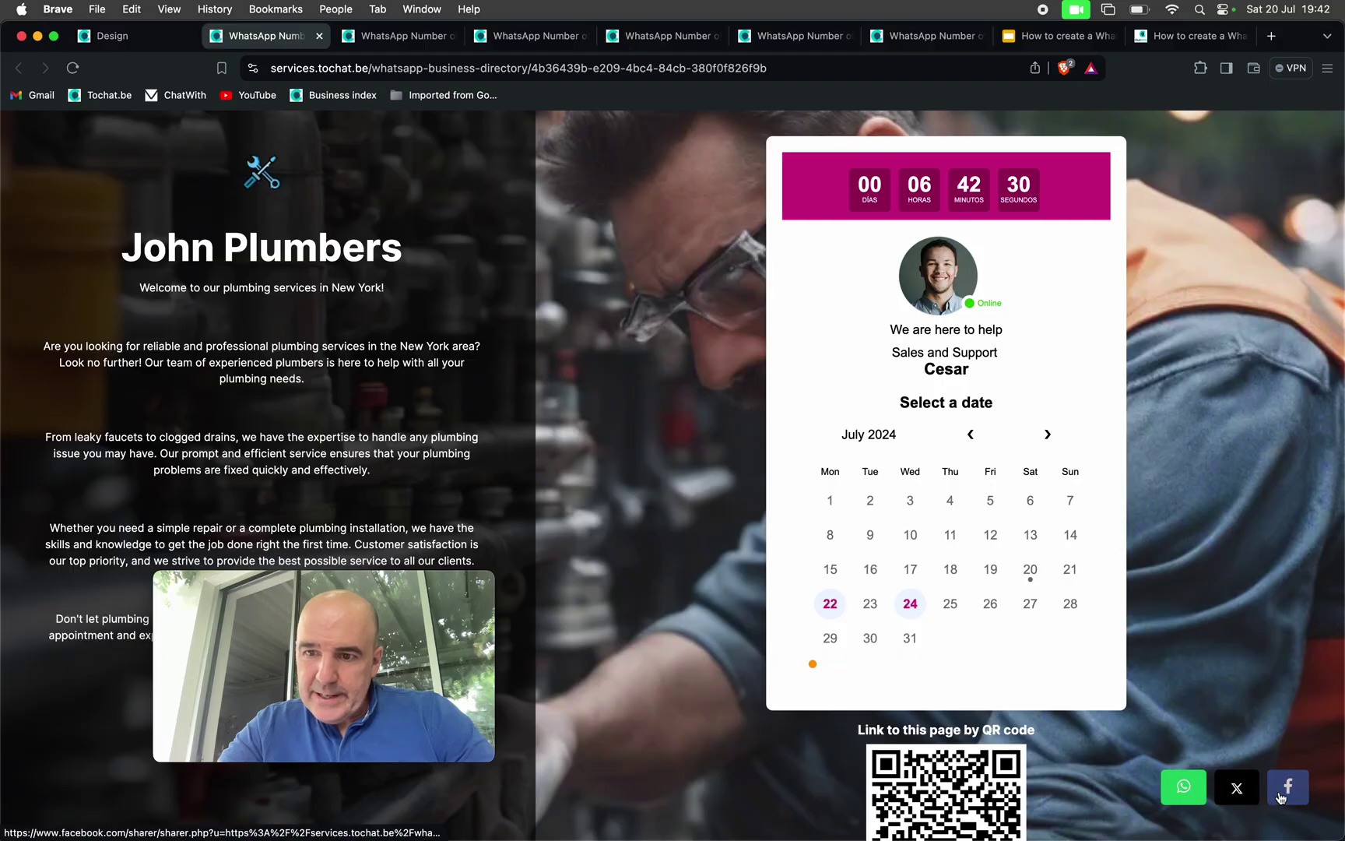
scroll(1124, 790, down, 4)
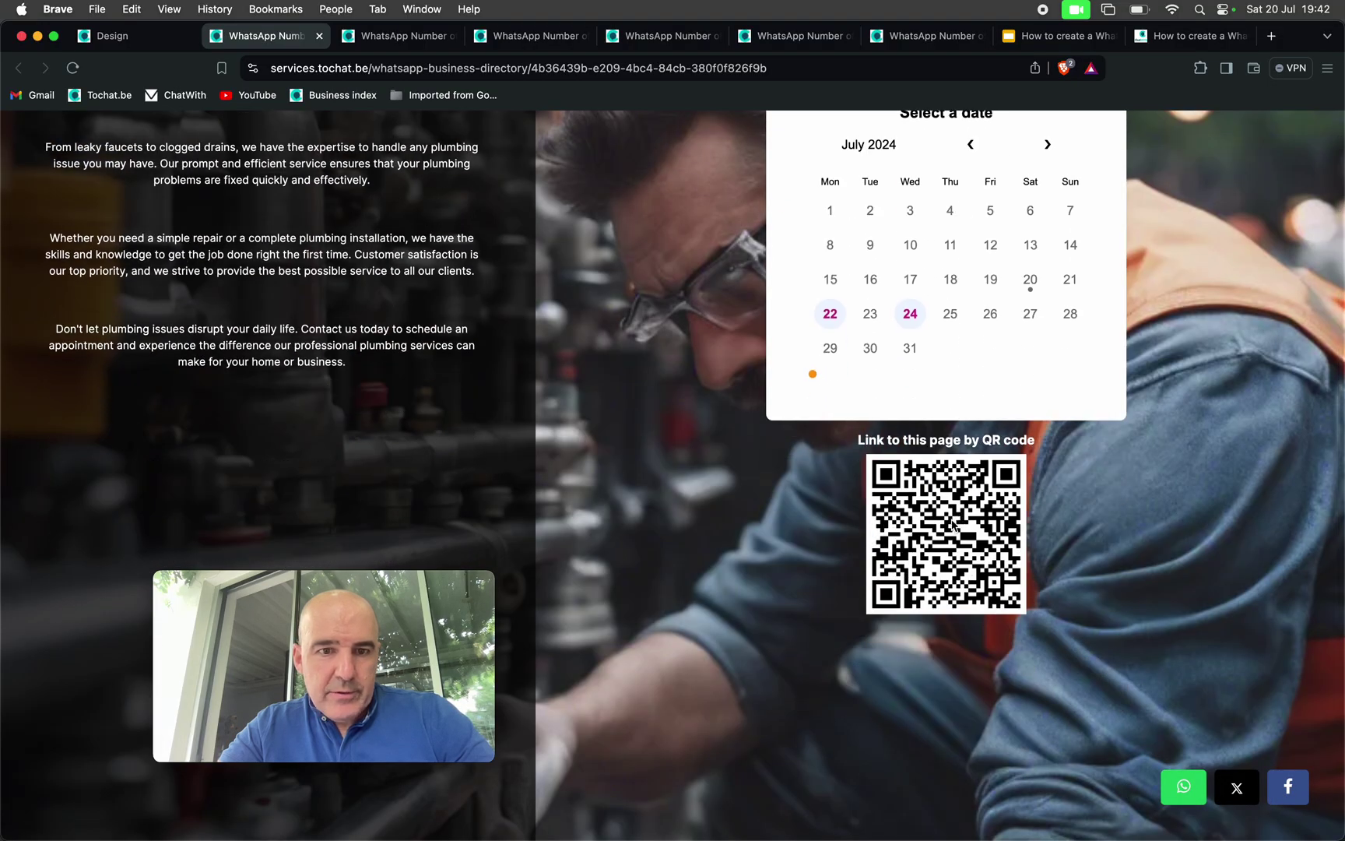
scroll(1123, 790, up, 5)
click(112, 35)
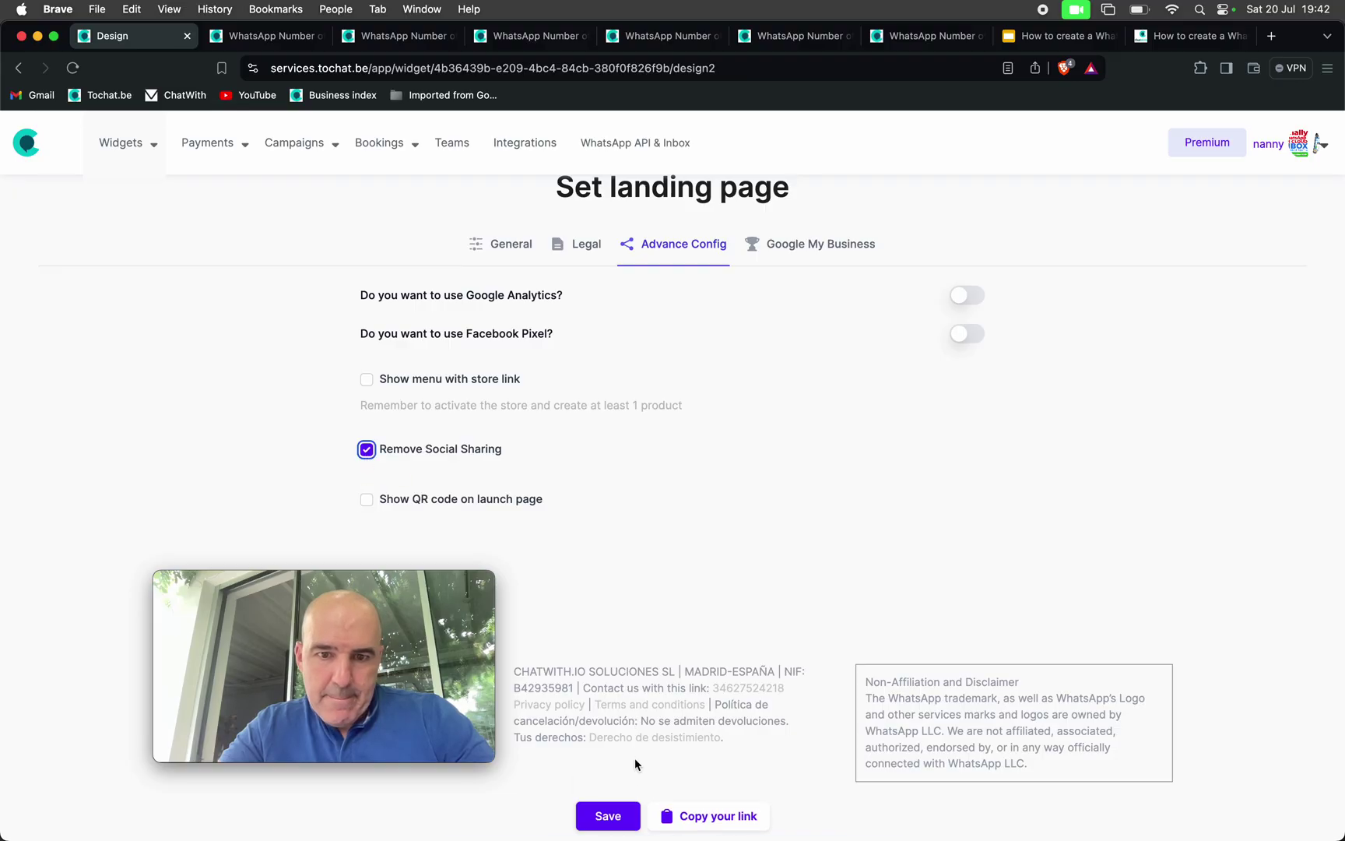
Step: Save with sharing removed and QR code hidden, then return to the General theme choices
click(610, 814)
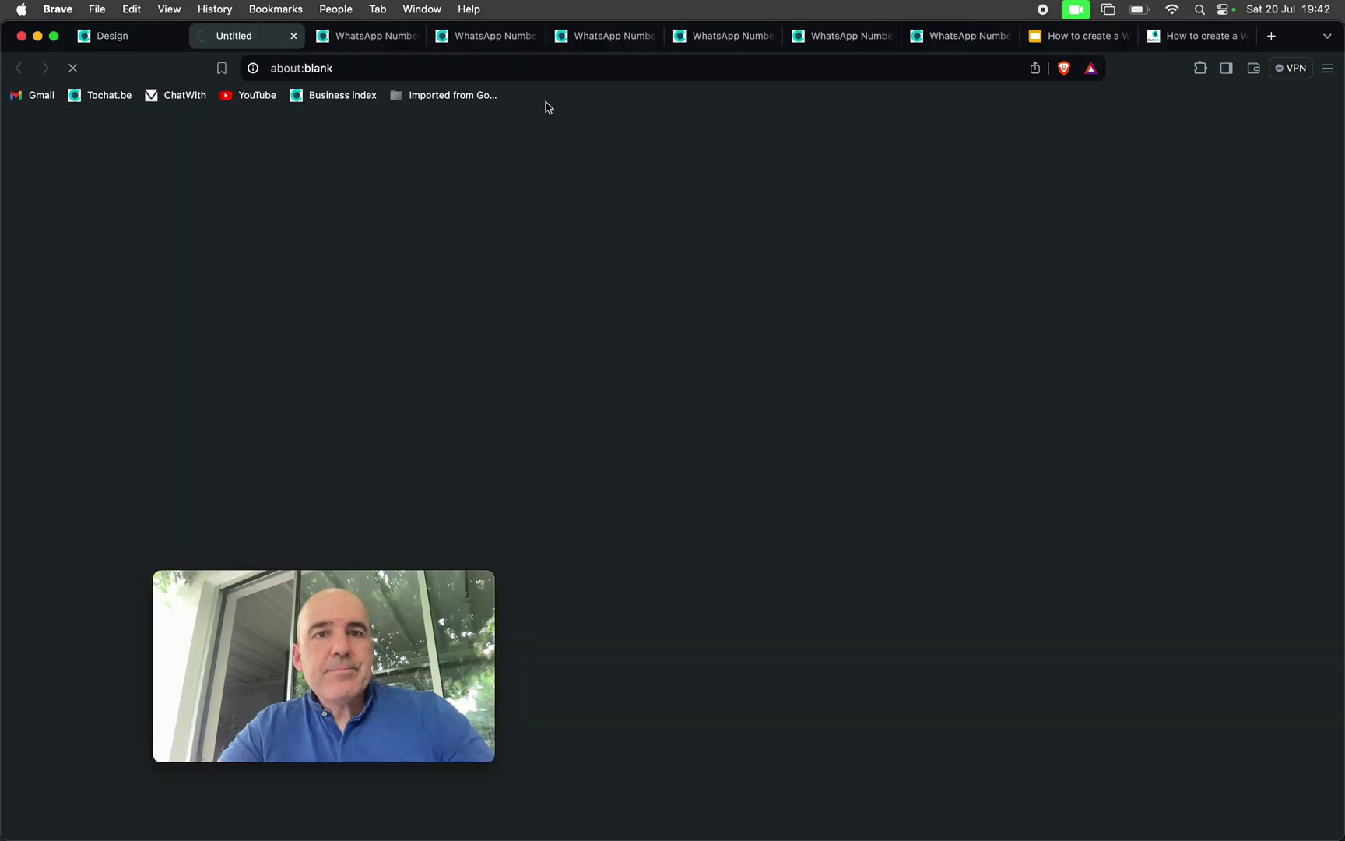
scroll(941, 613, down, 5)
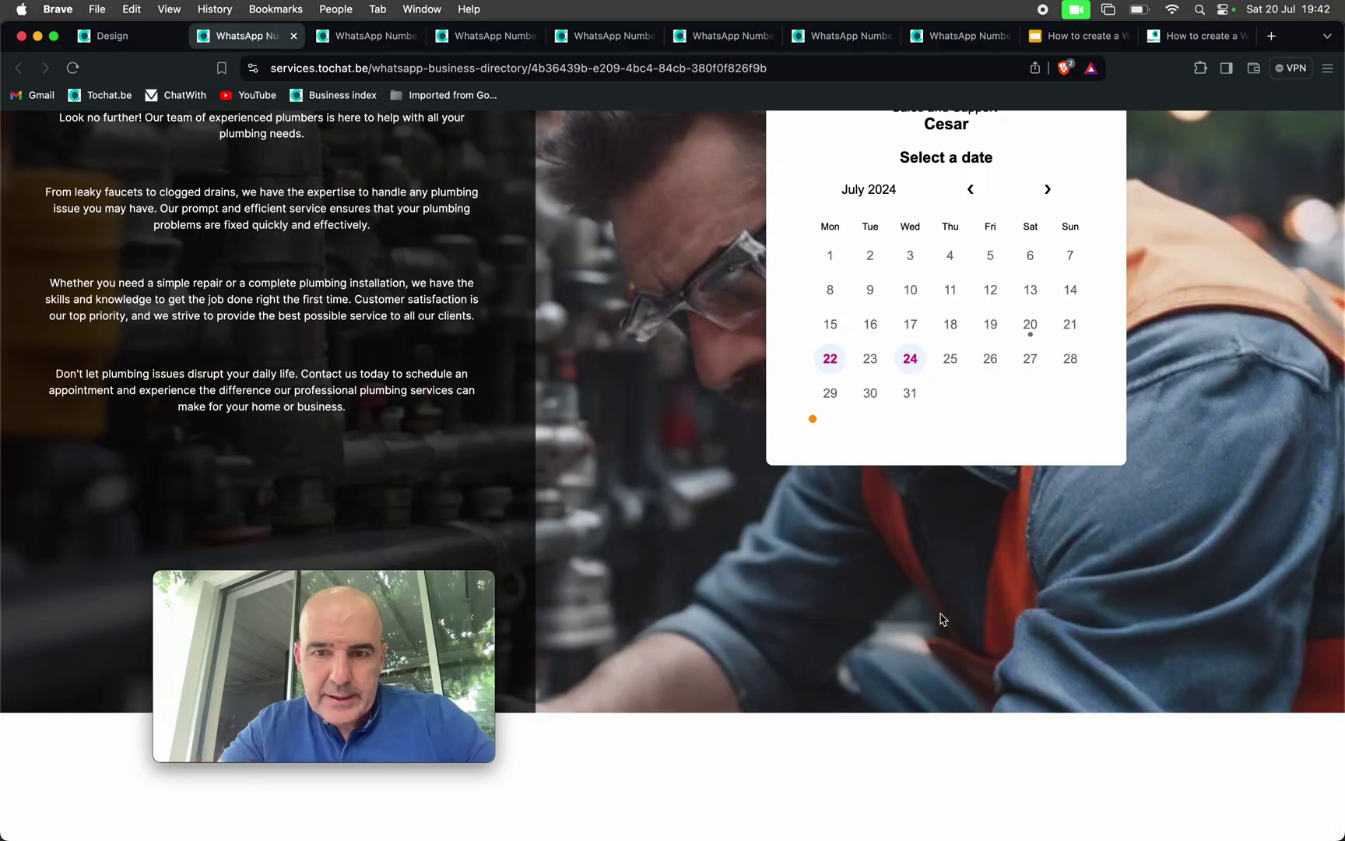
scroll(942, 619, up, 5)
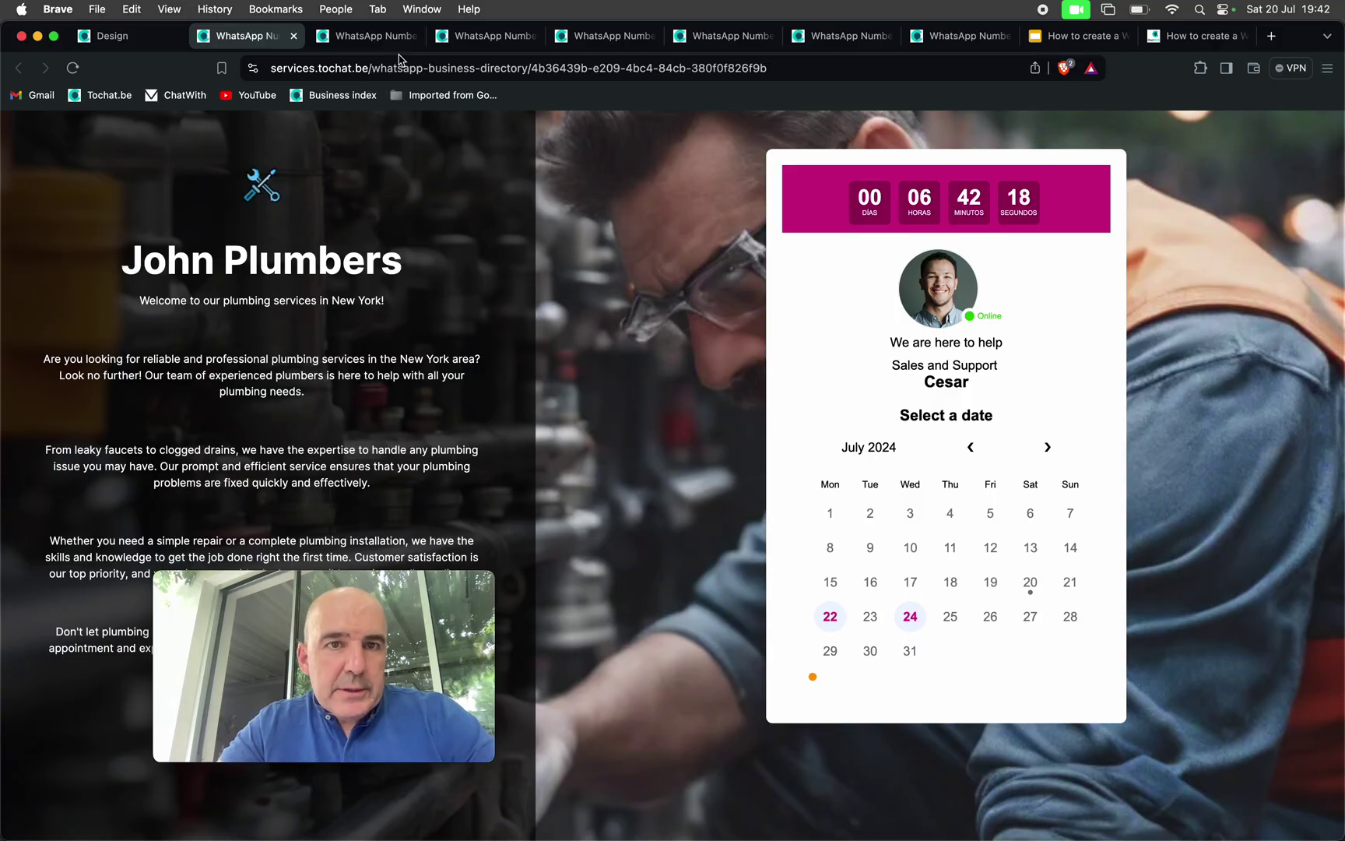
click(379, 36)
click(148, 36)
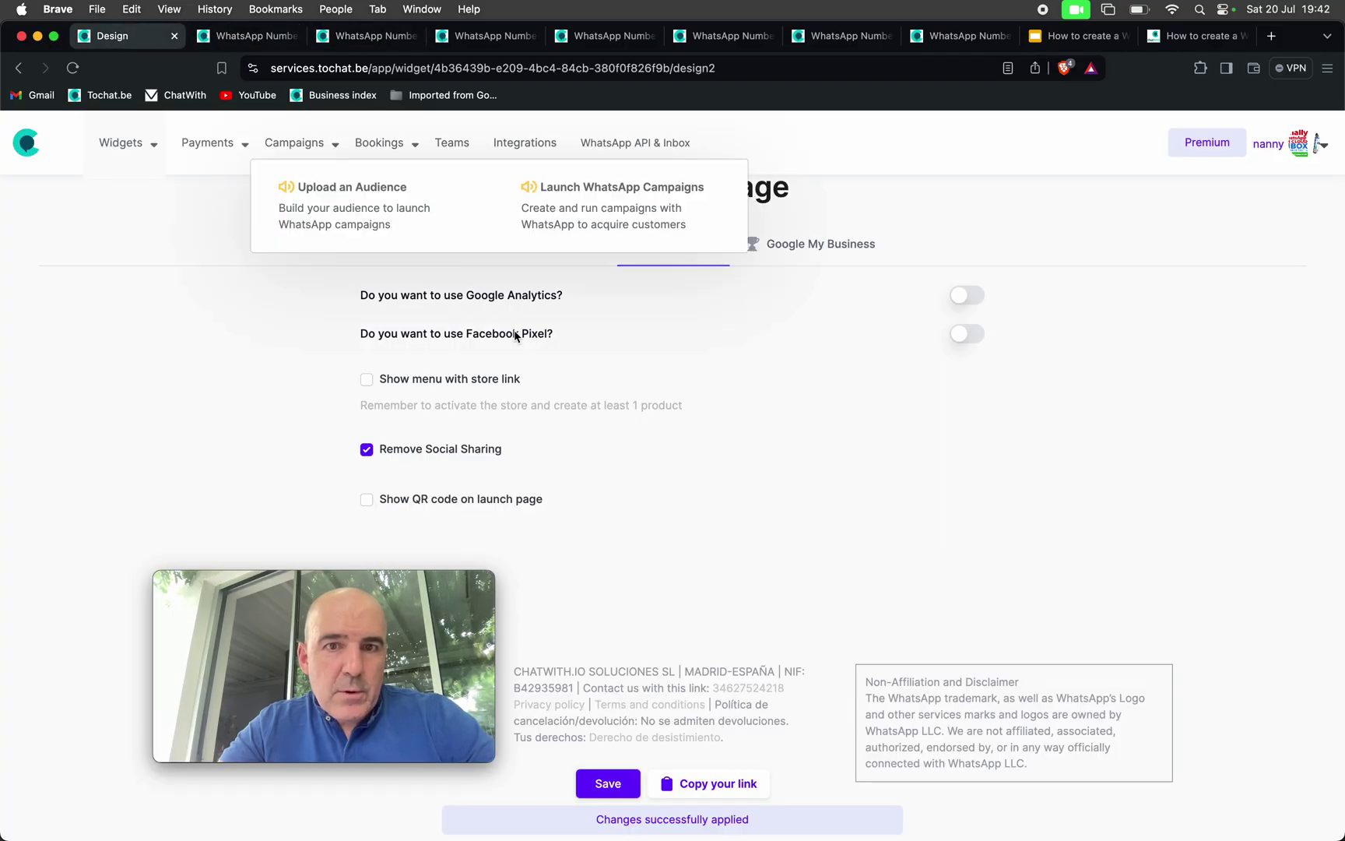
scroll(595, 411, down, 1)
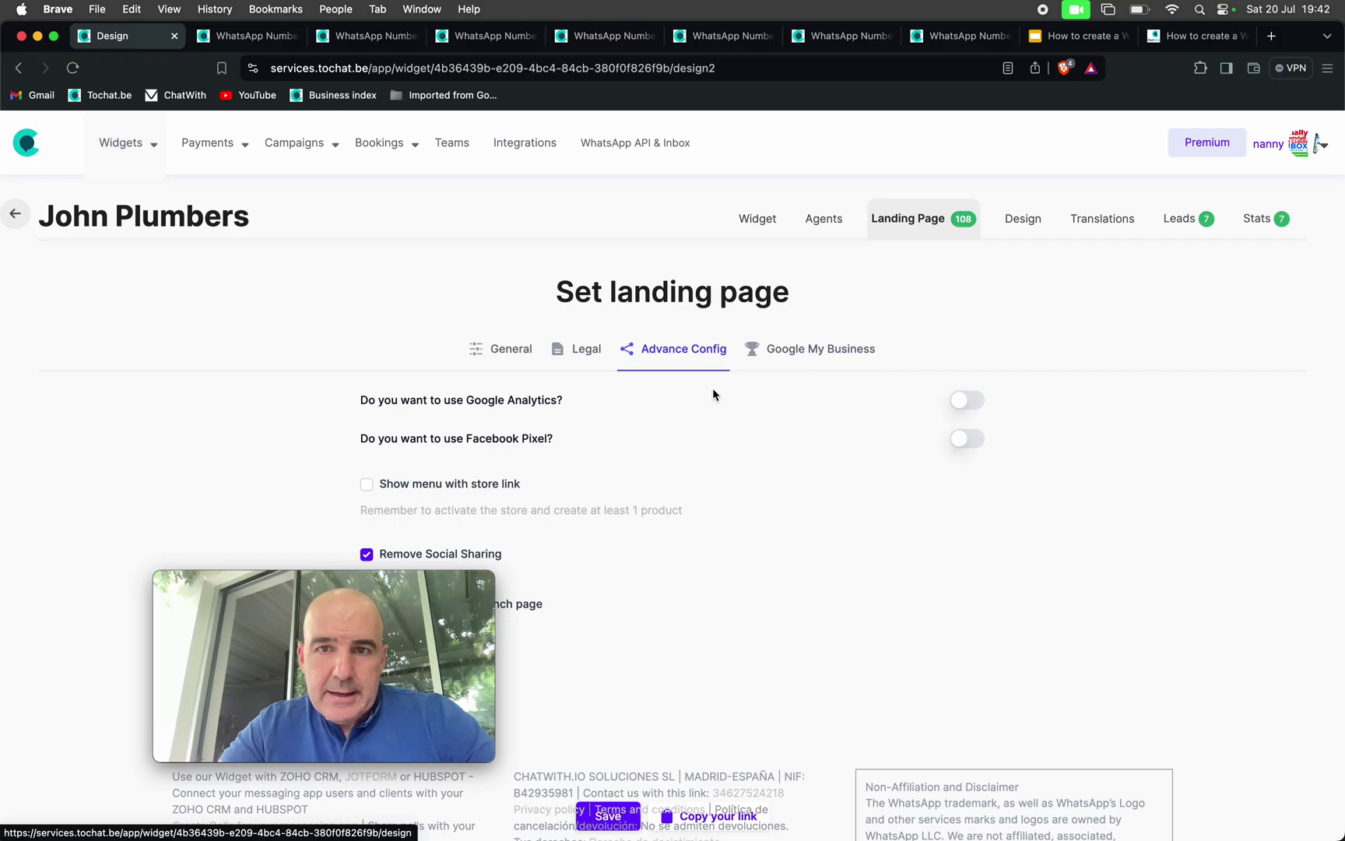
click(507, 355)
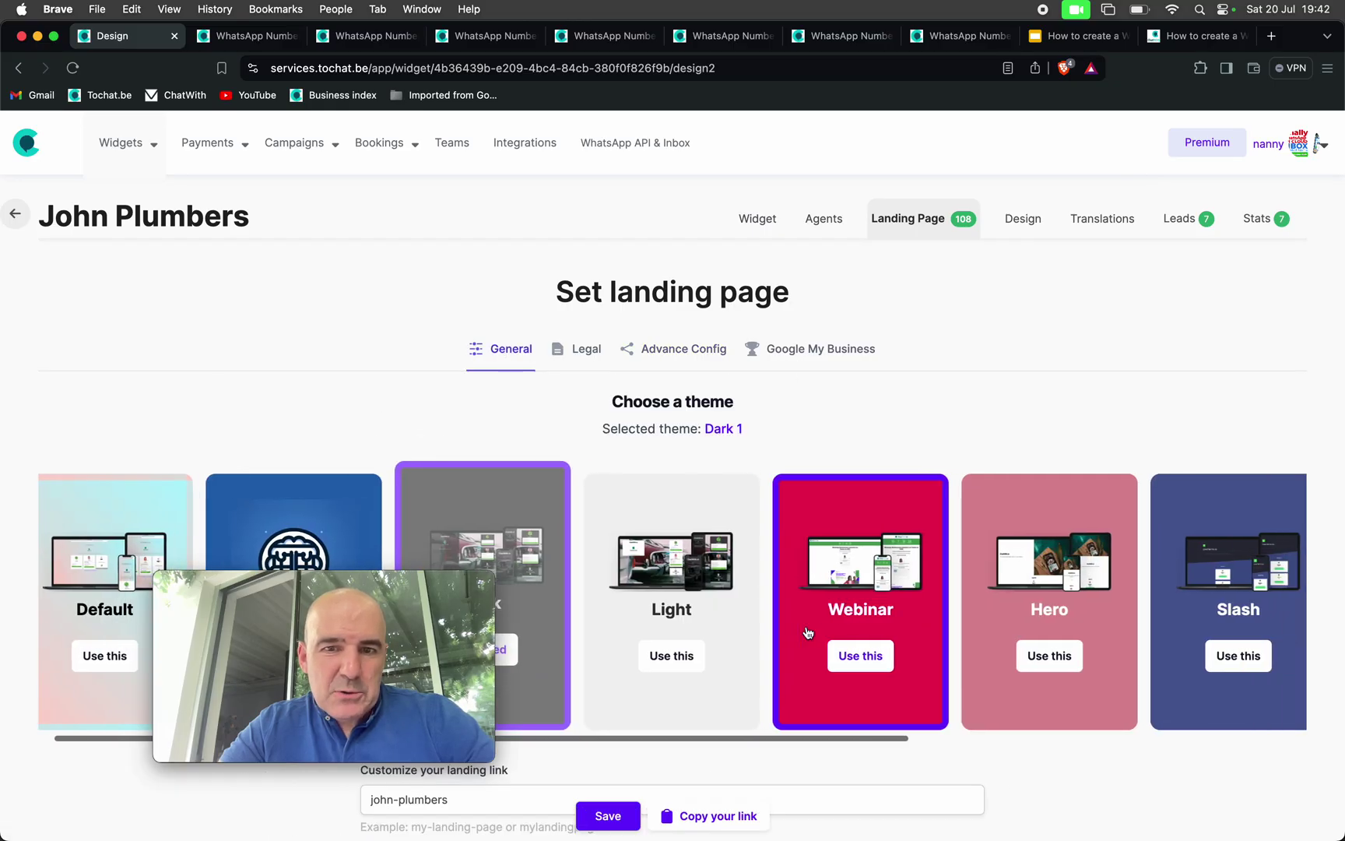
Step: Switch the landing page to the Webinar theme from the theme carousel
scroll(807, 633, right, 5)
scroll(807, 633, right, 2)
scroll(740, 623, left, 2)
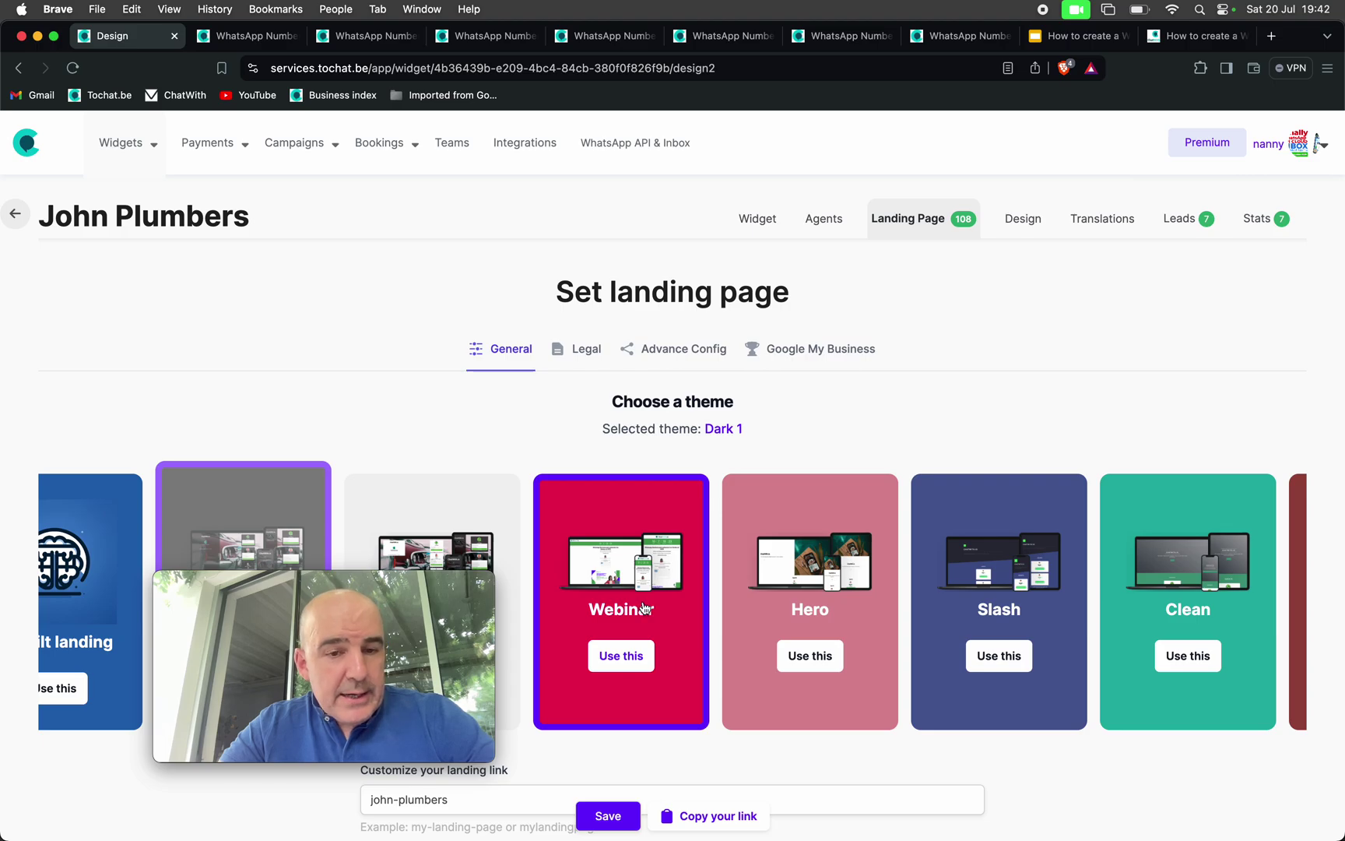
click(644, 608)
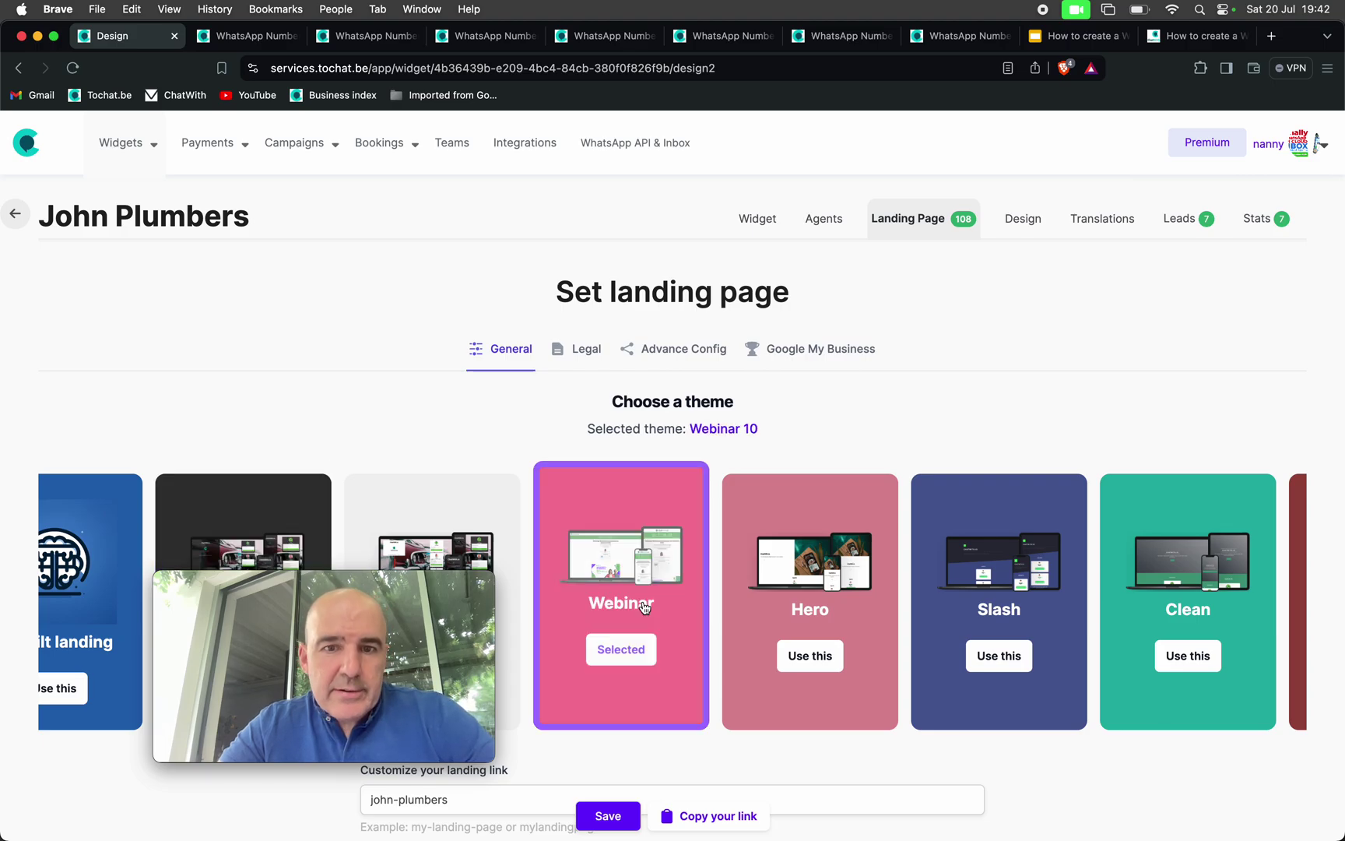
scroll(643, 608, down, 10)
drag(421, 582, 1114, 492)
scroll(736, 479, down, 10)
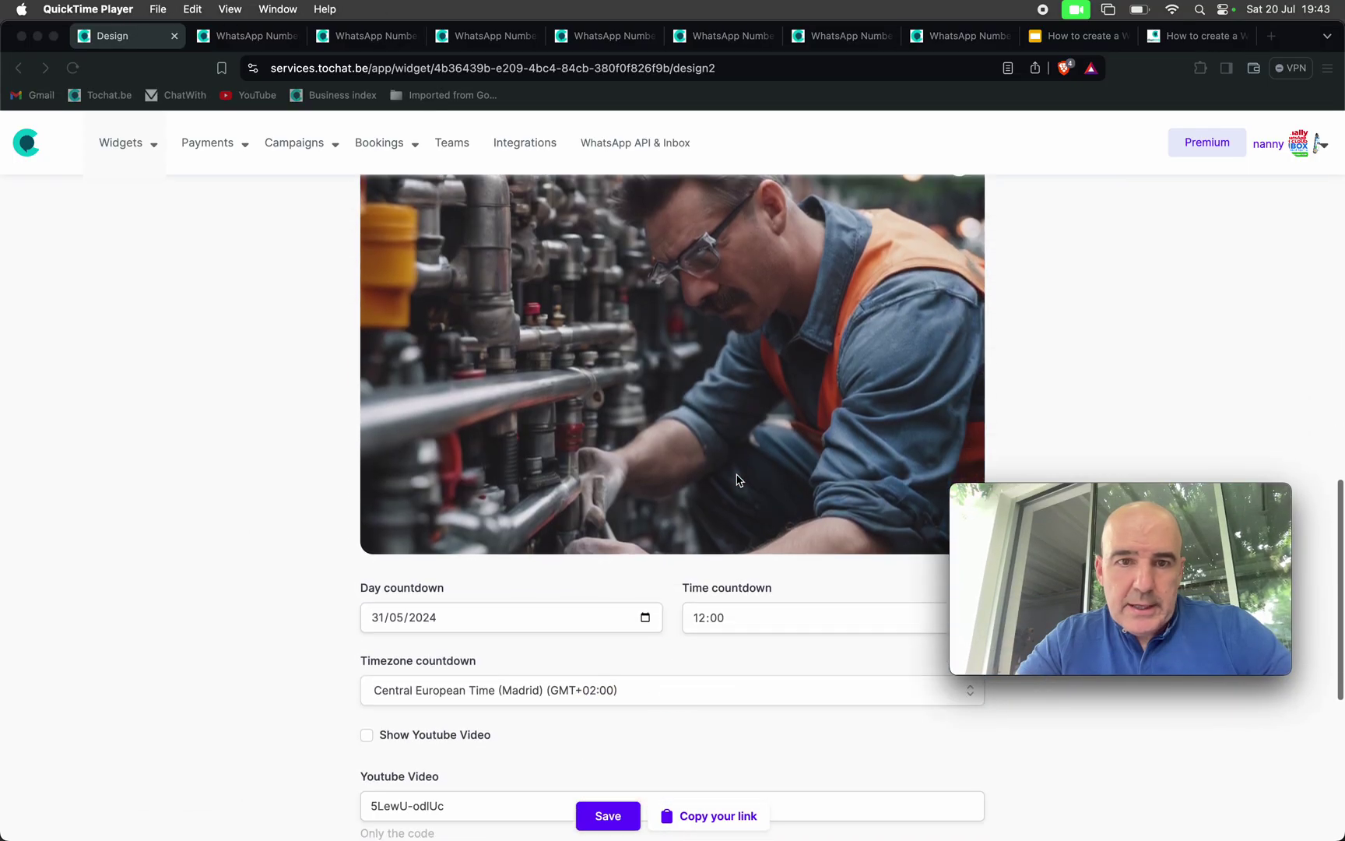
scroll(413, 346, up, 3)
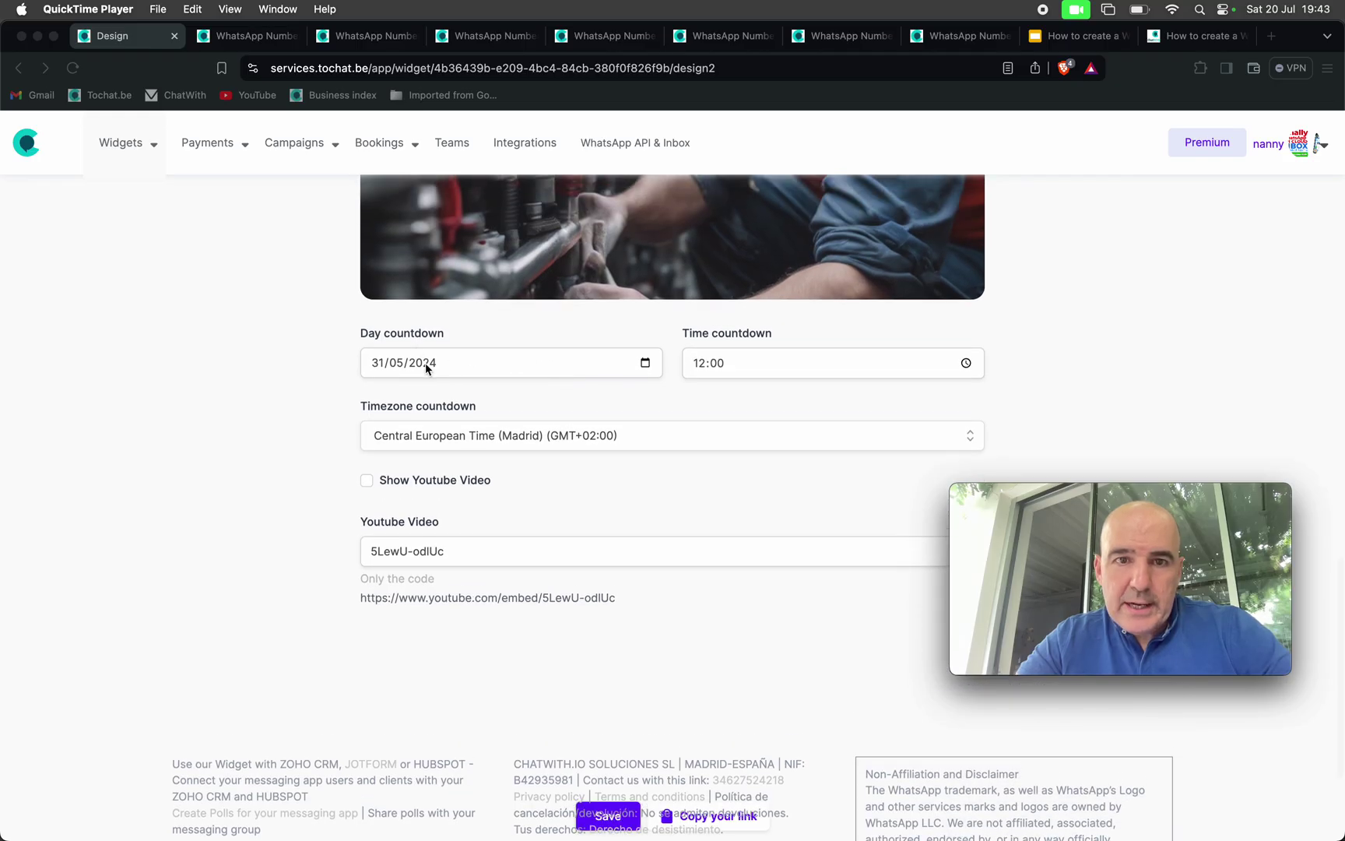
Step: Change the countdown month to 07 (31/07/2024), save, and check the live countdown
click(421, 372)
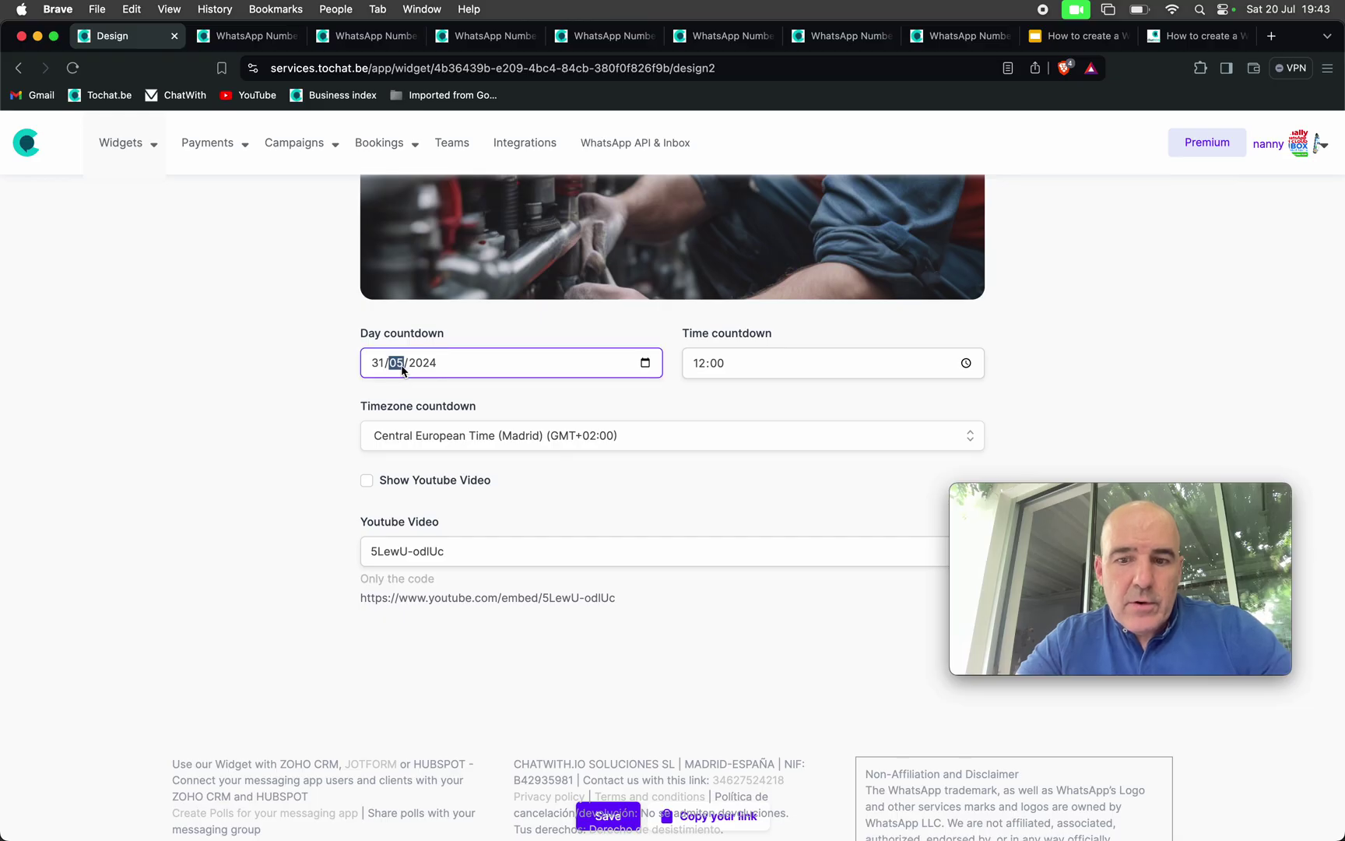
text(07)
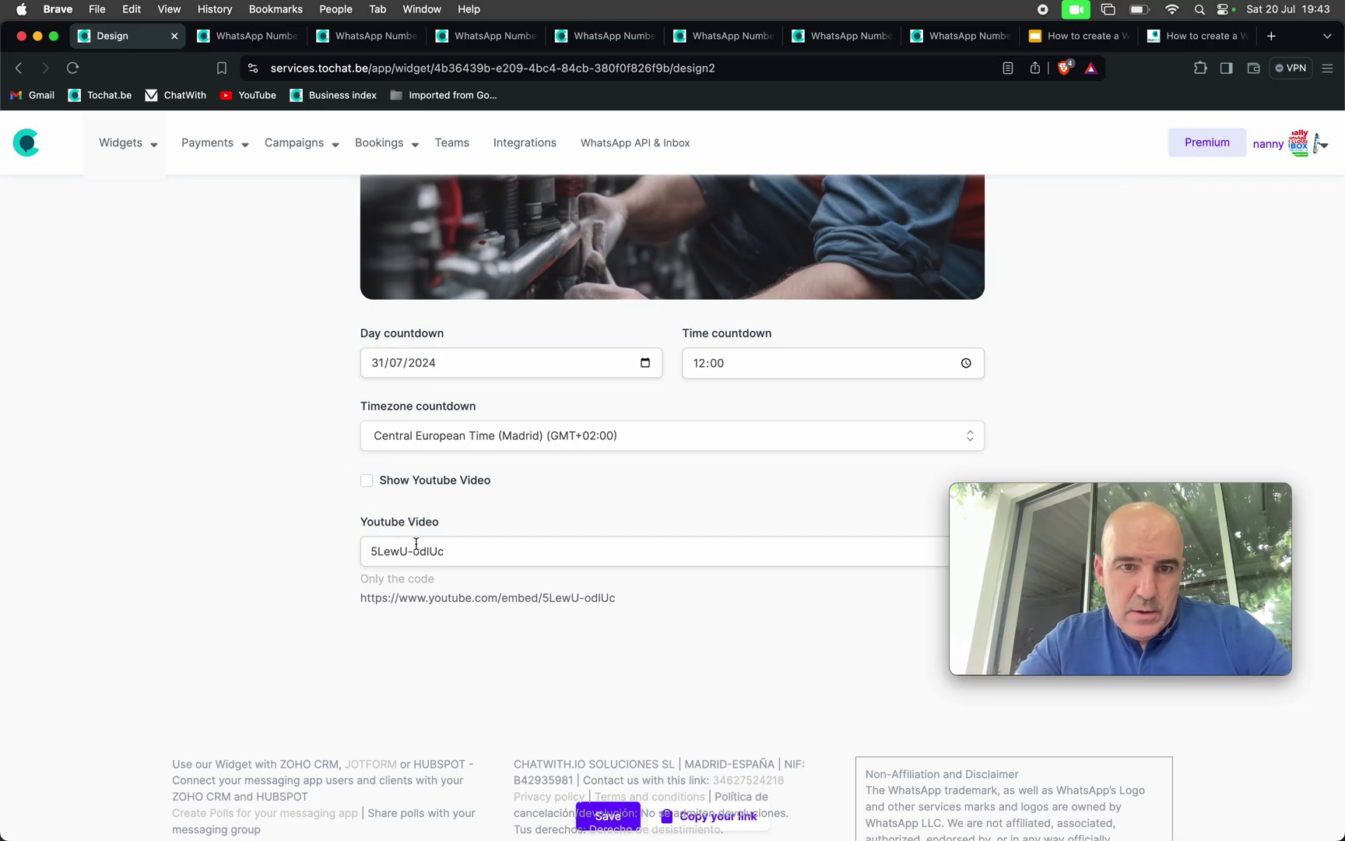
scroll(567, 720, down, 3)
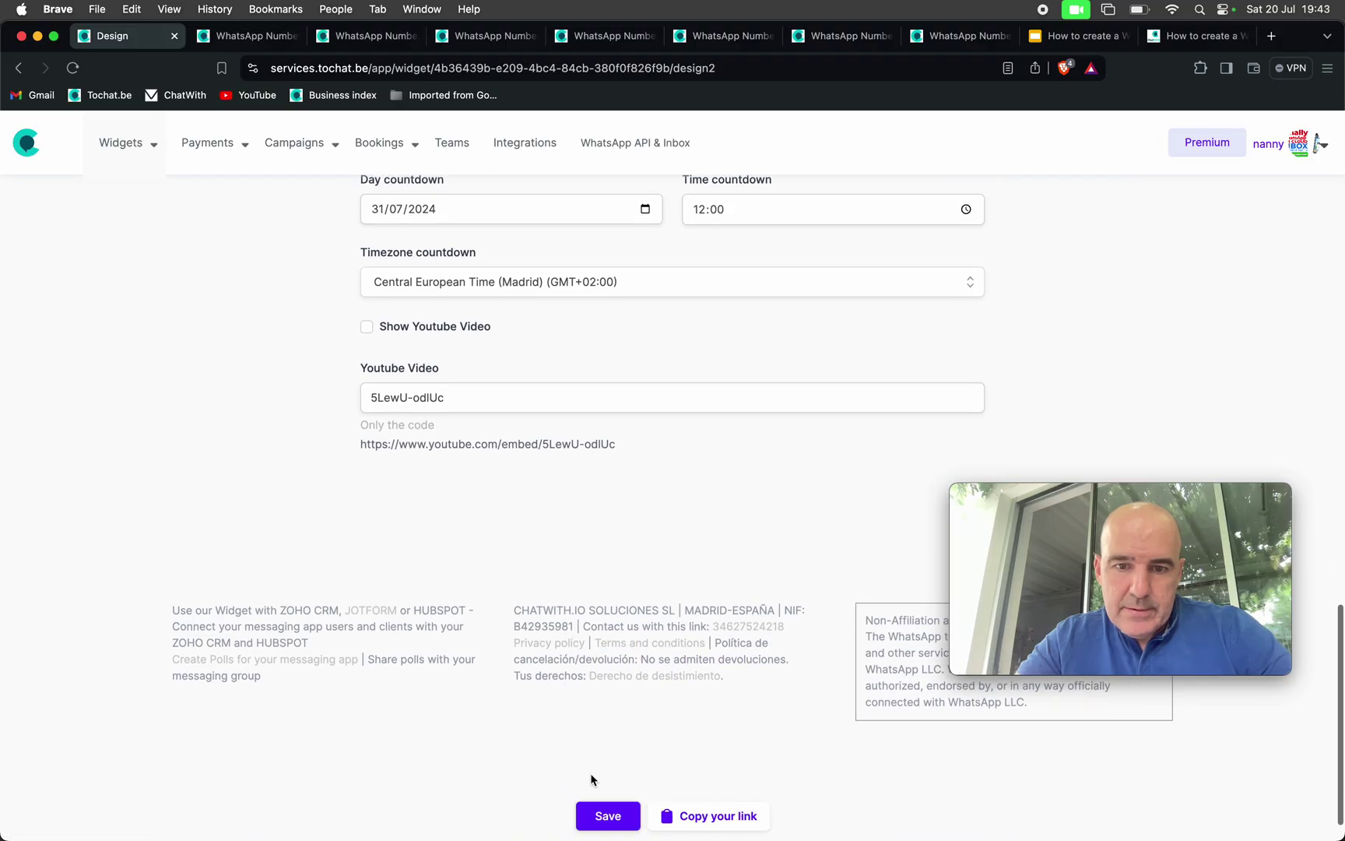
click(607, 814)
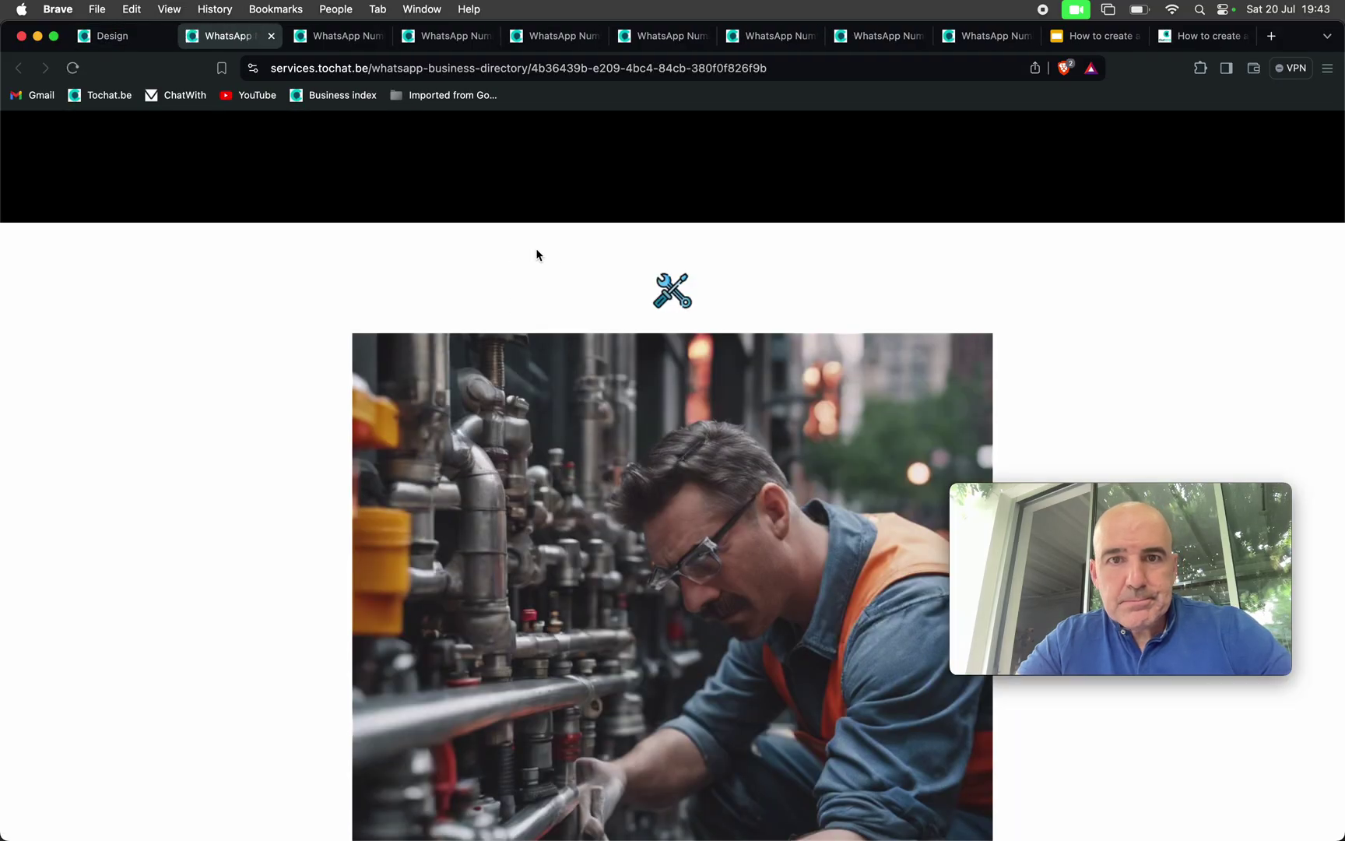
drag(489, 202, 910, 204)
click(911, 205)
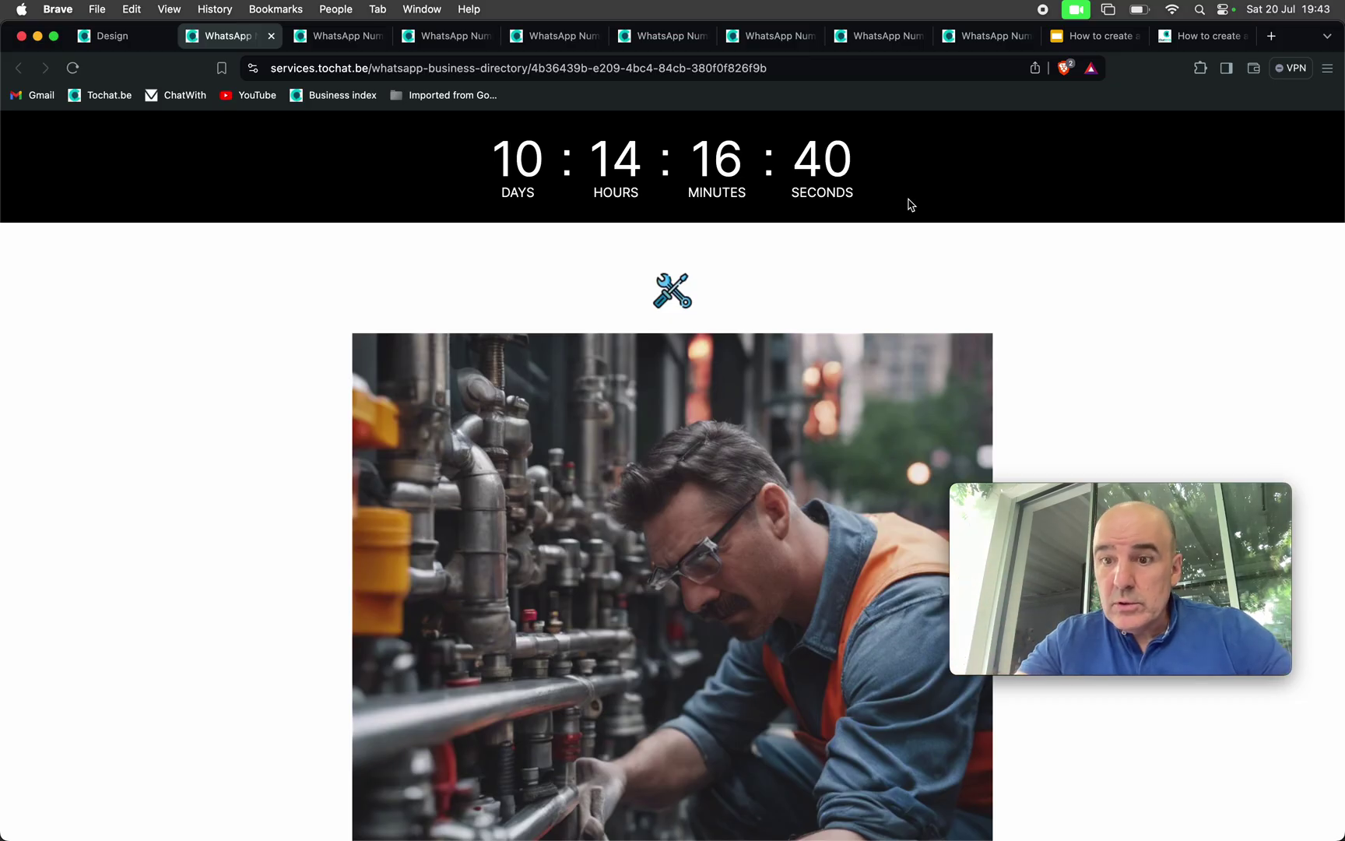
click(116, 35)
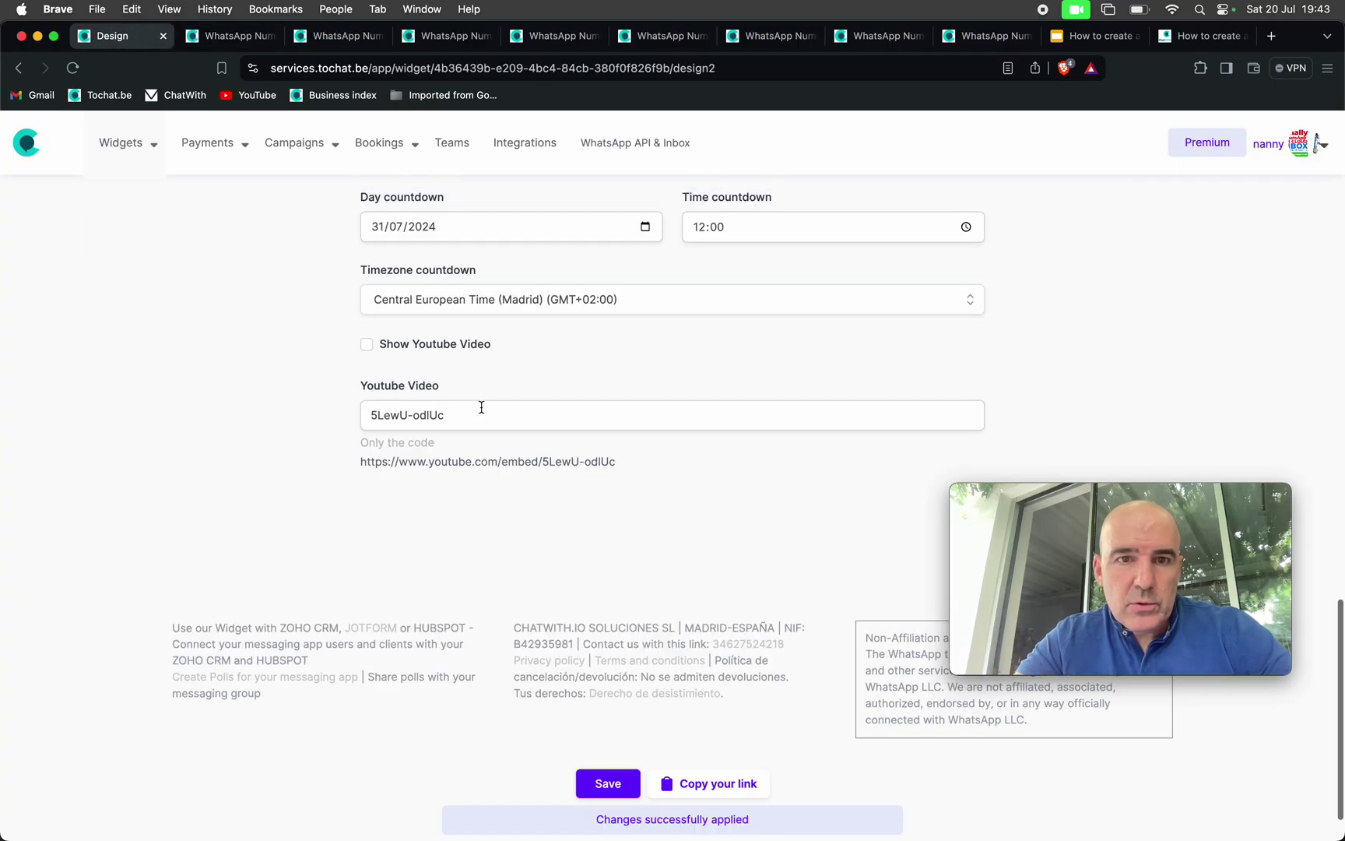
scroll(481, 407, up, 15)
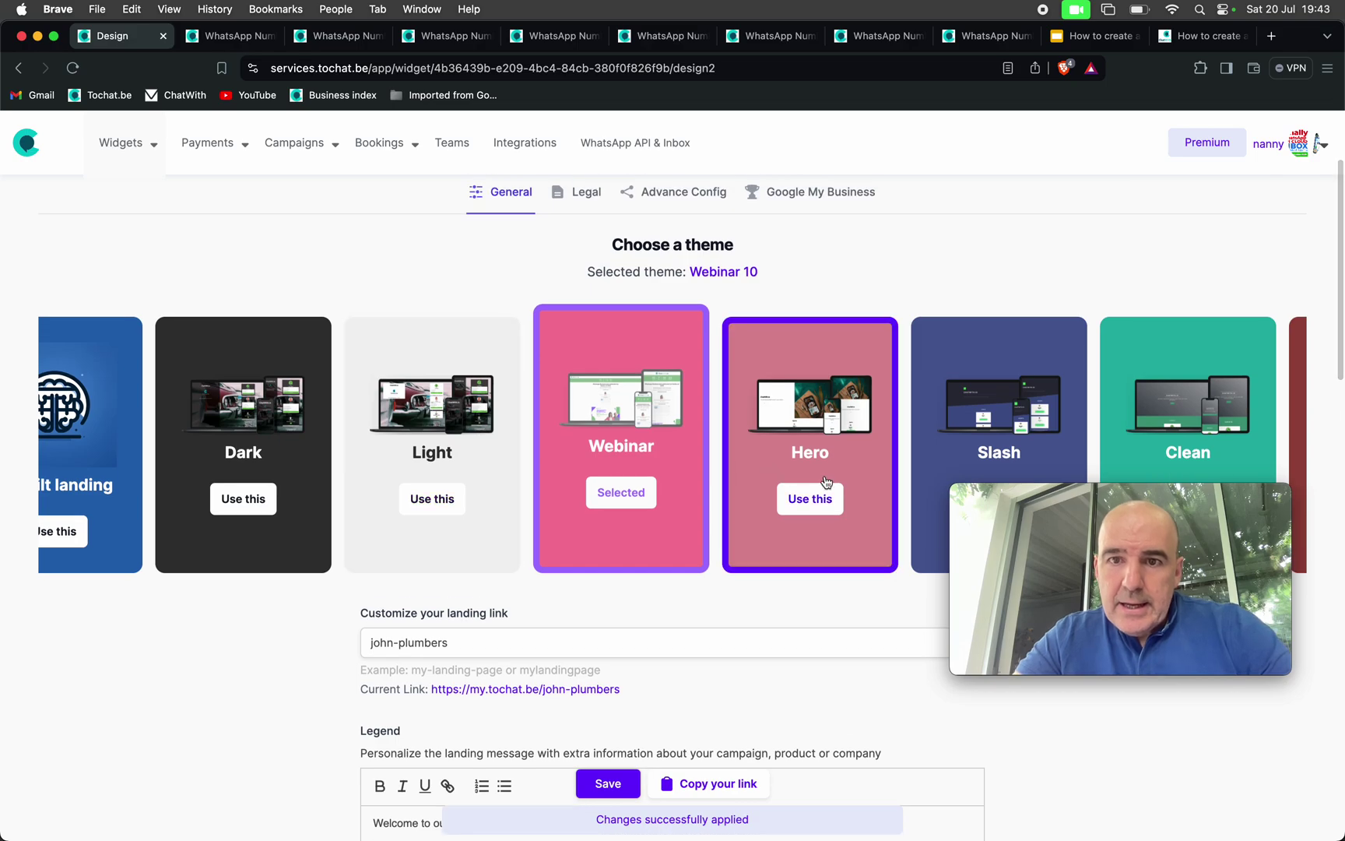
Step: Apply the Hero theme to the John Plumbers landing page and save the change
scroll(826, 481, down, 2)
click(810, 411)
scroll(724, 467, down, 15)
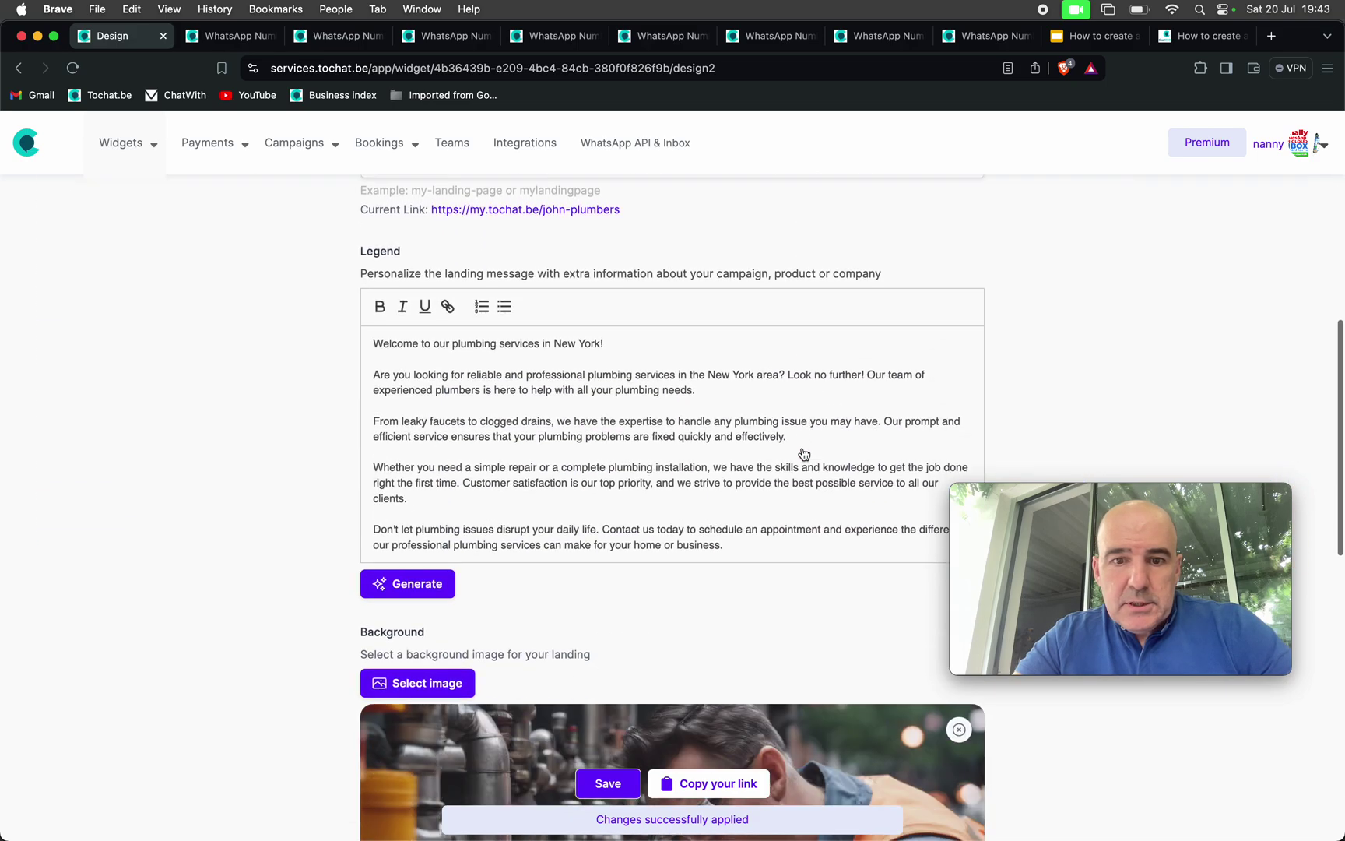
click(611, 784)
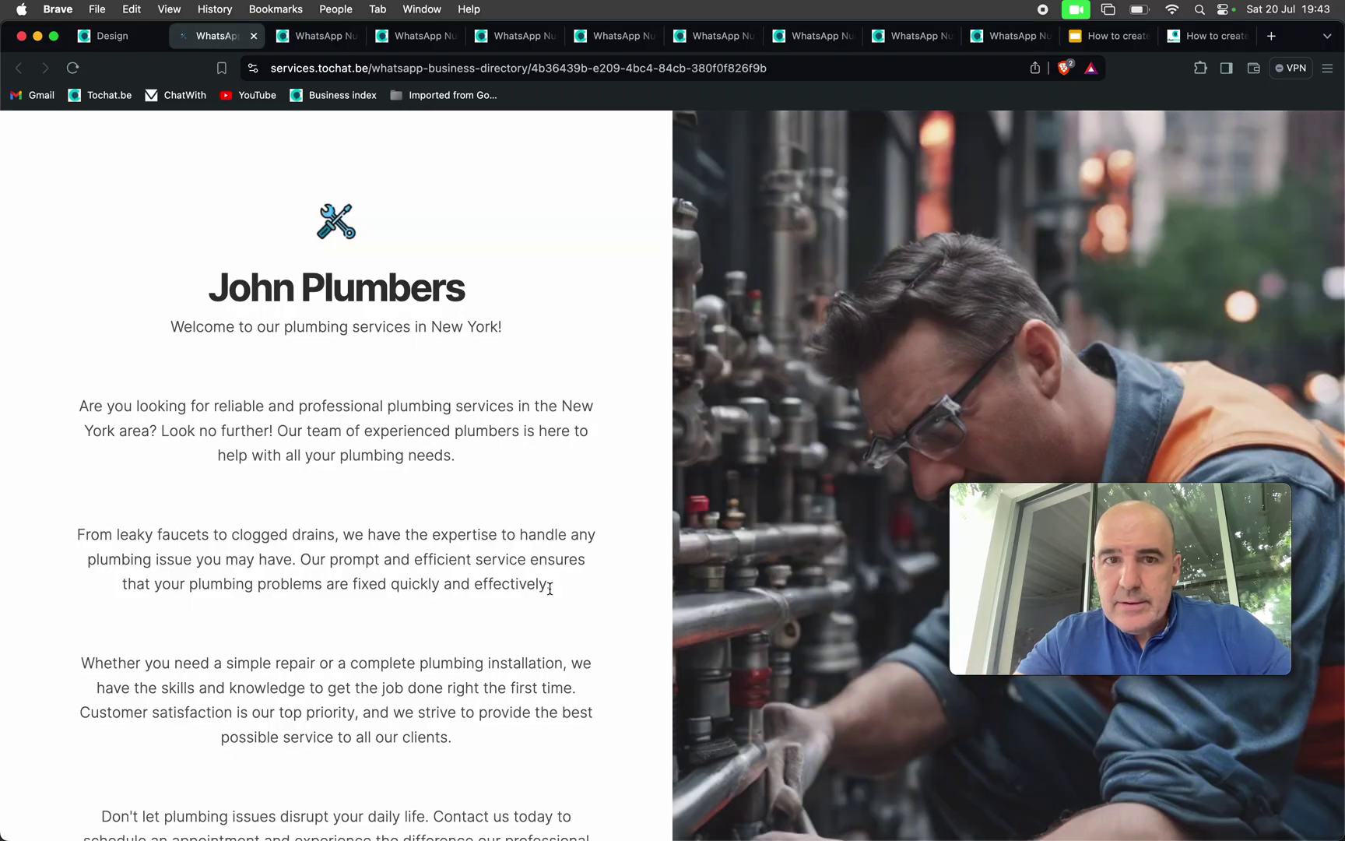
Step: Return to the landing page settings and open the published John Plumbers page
scroll(482, 464, down, 15)
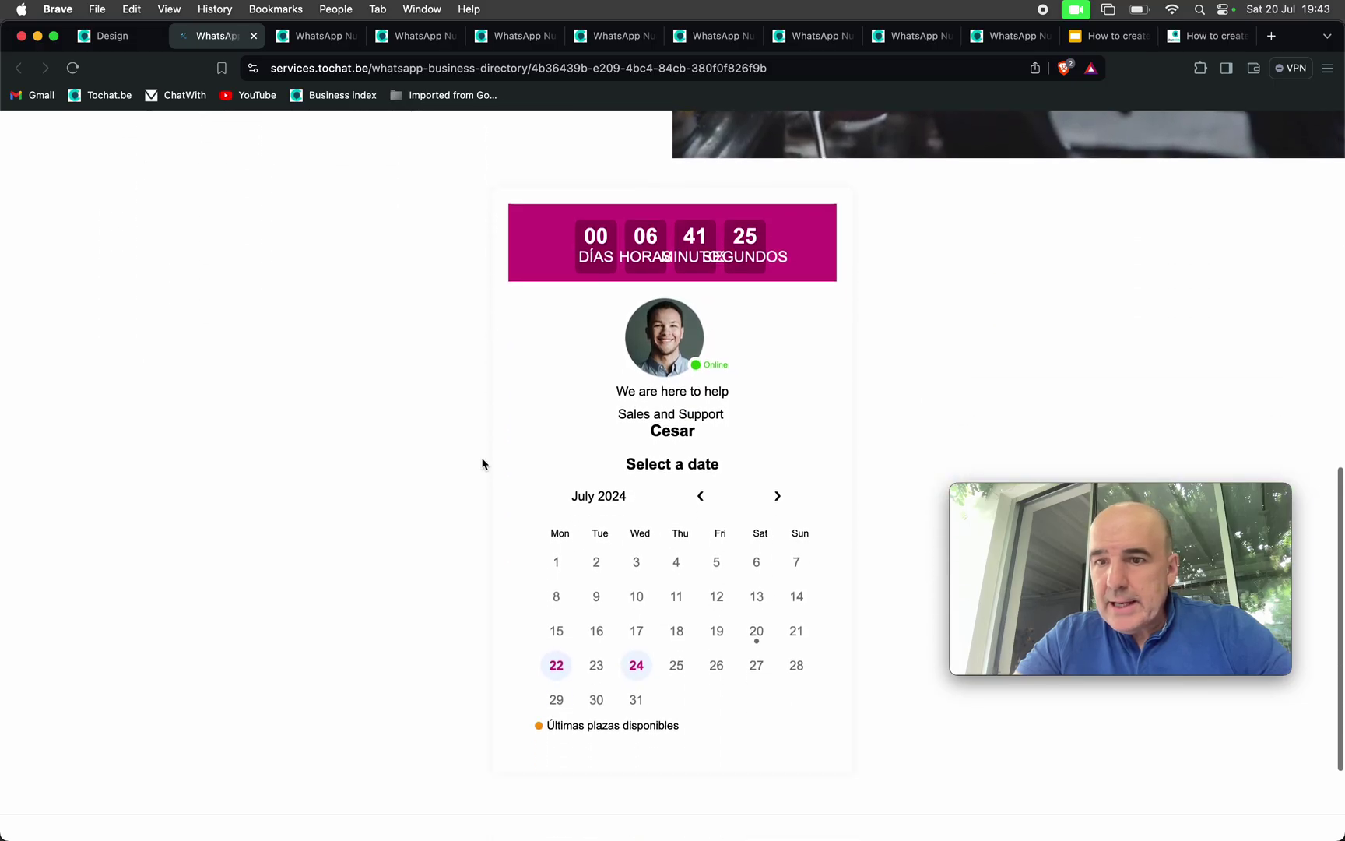
scroll(482, 464, up, 15)
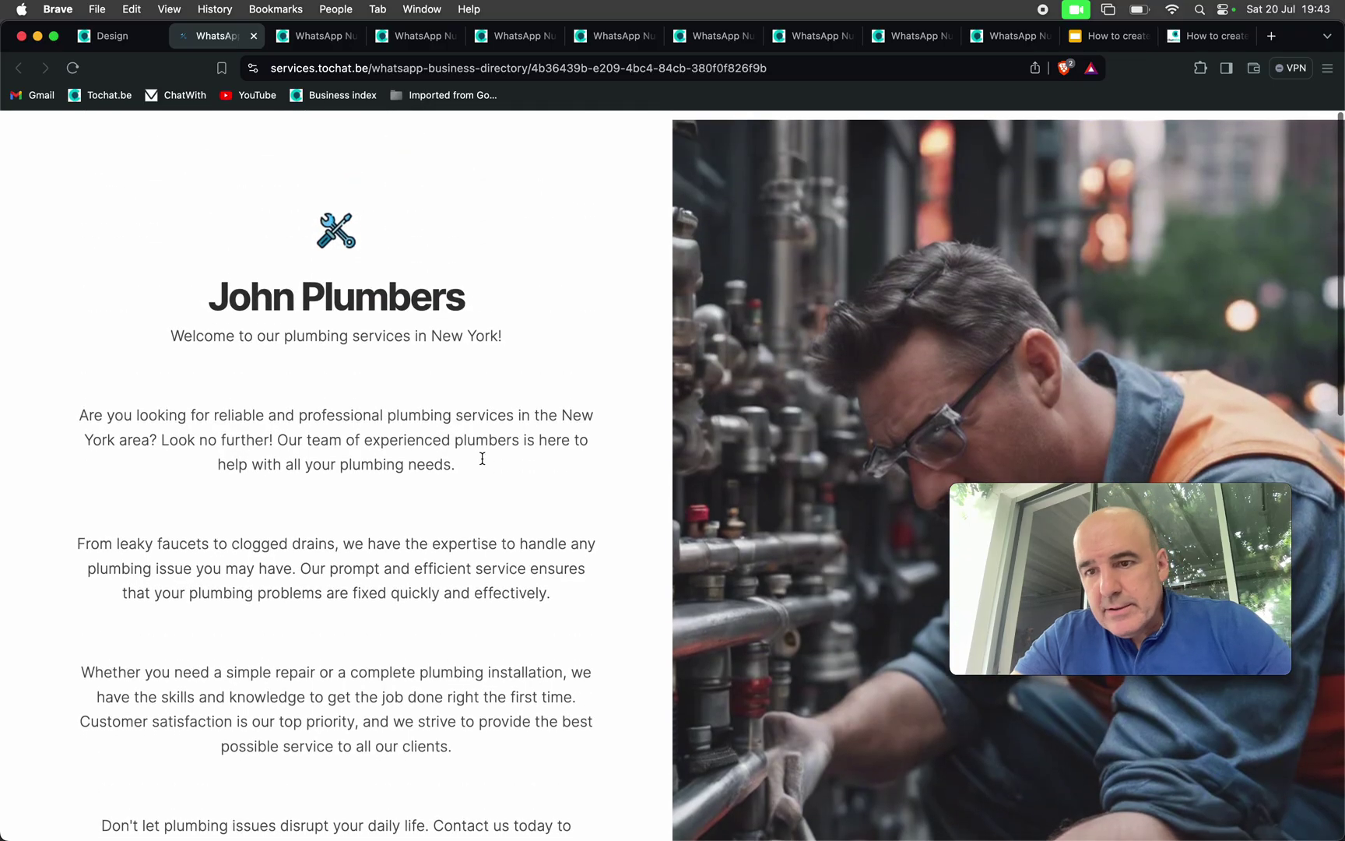
click(109, 37)
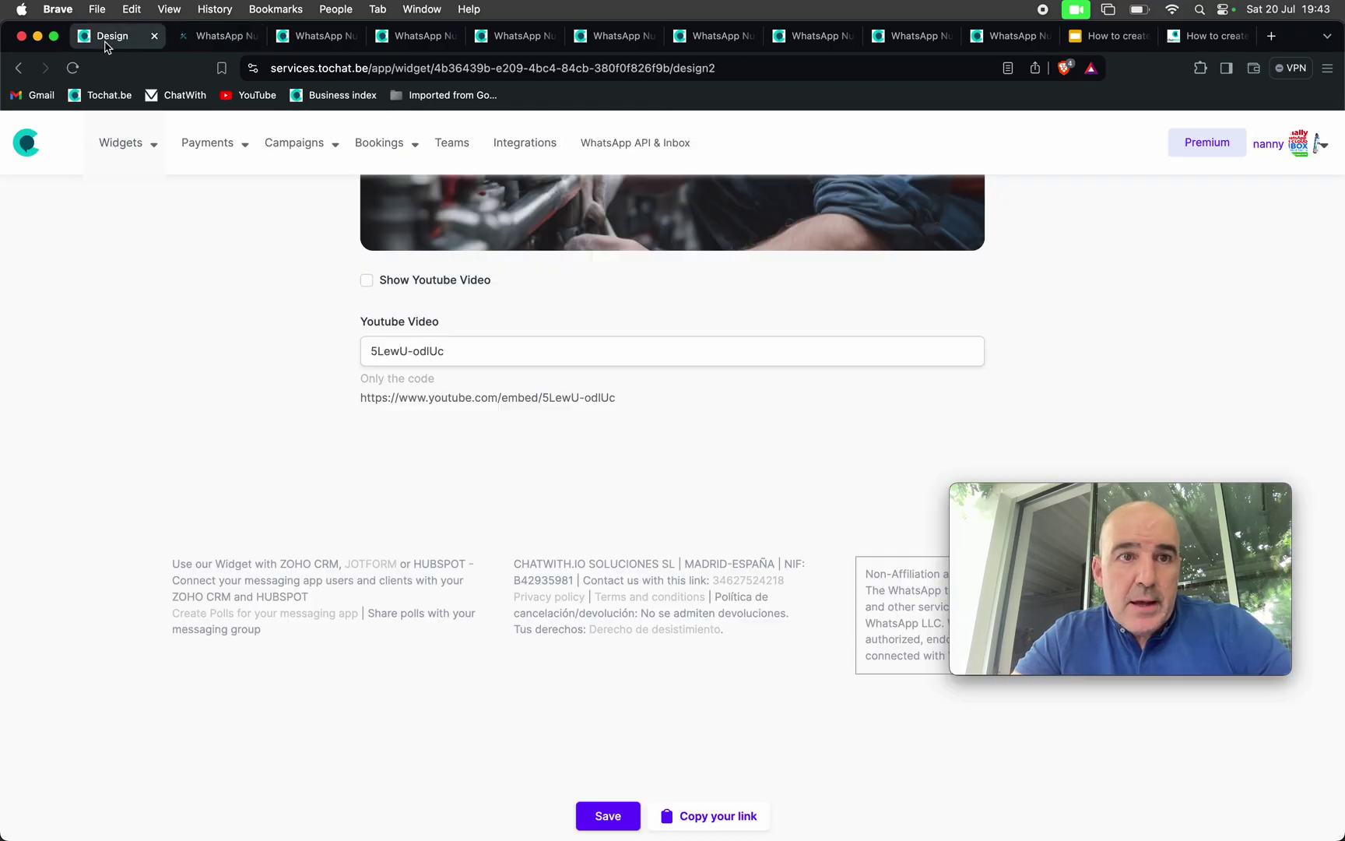
scroll(404, 460, up, 8)
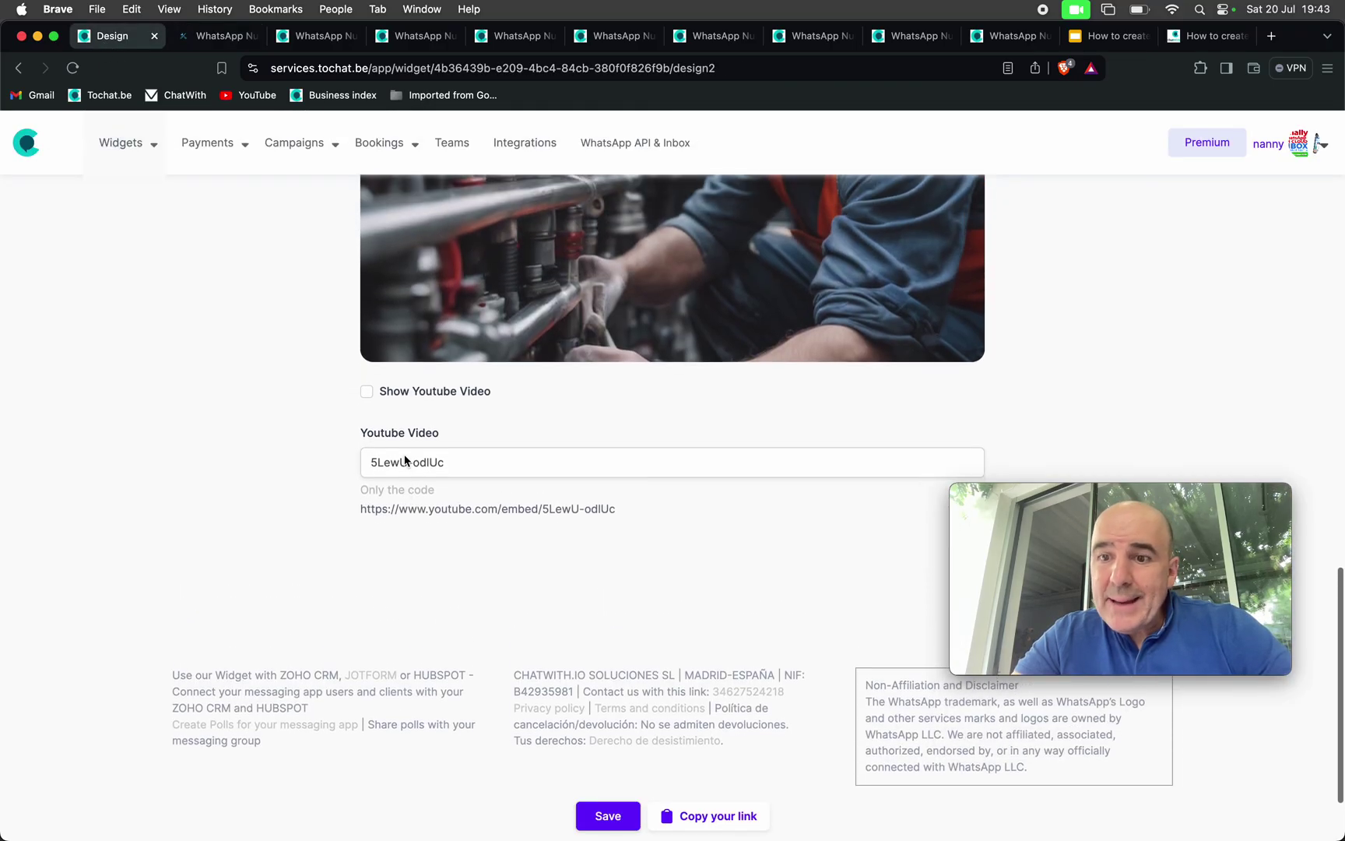
scroll(404, 460, up, 15)
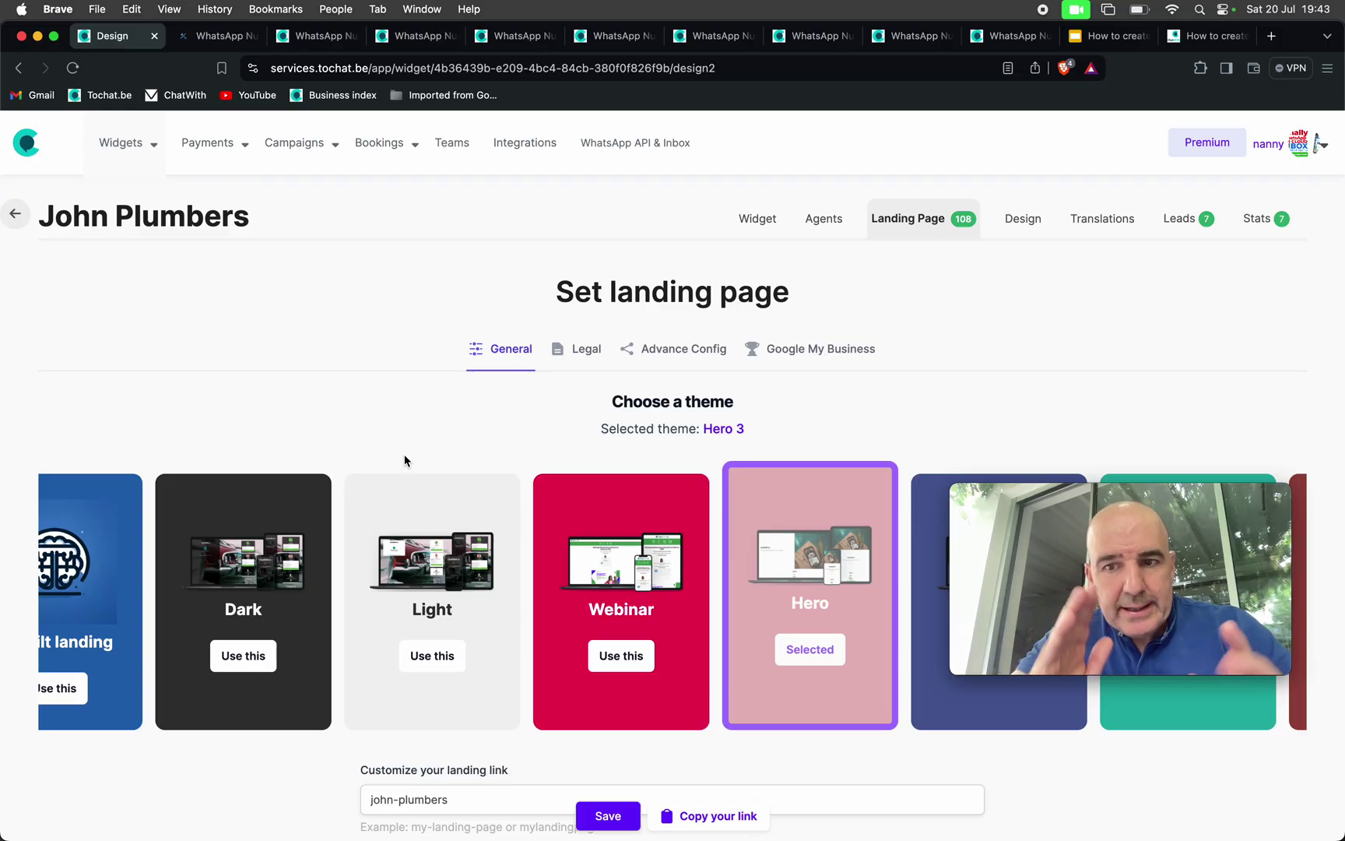
click(237, 39)
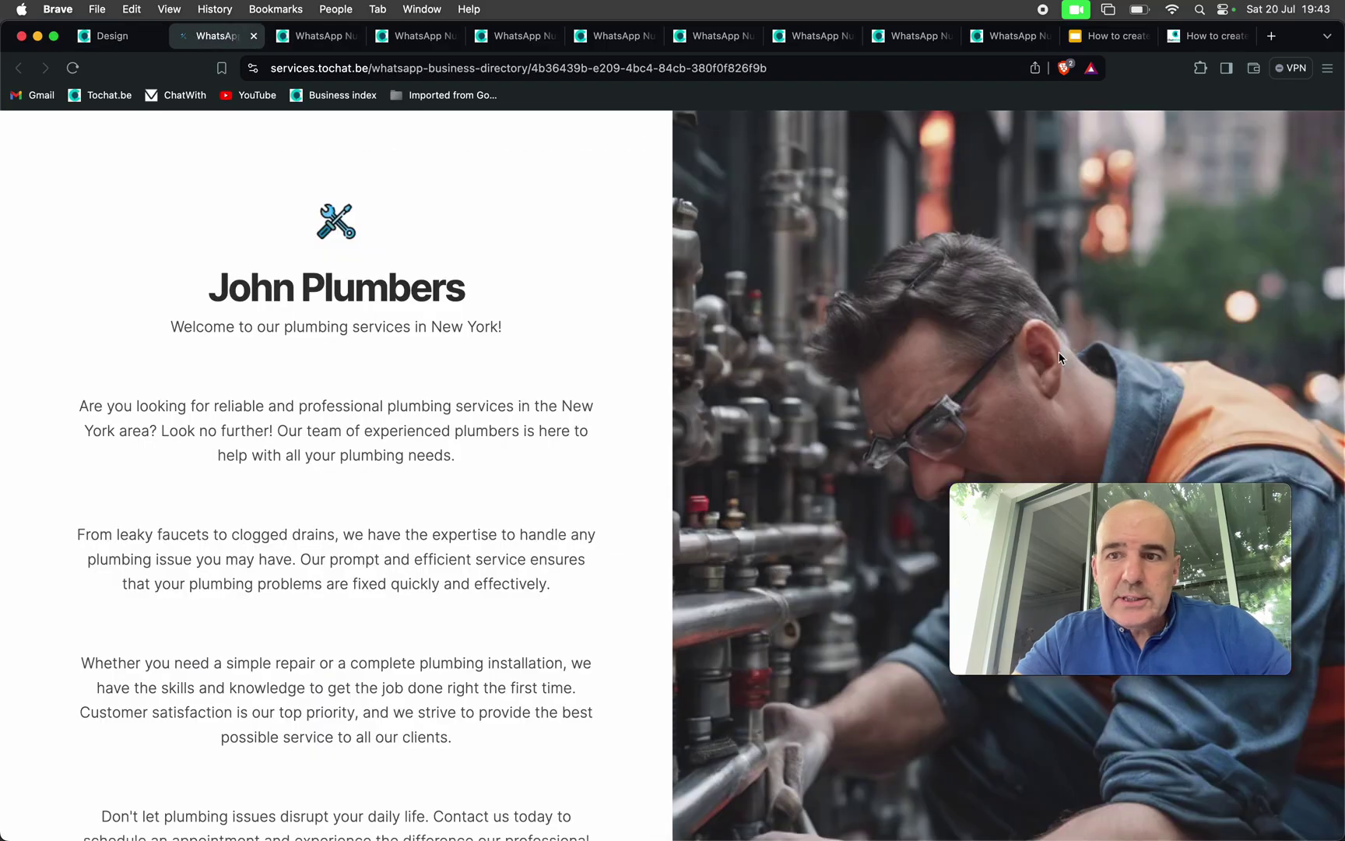
Step: Narrow the browser to check the page's mobile layout, then widen it again
drag(1343, 380, 349, 385)
scroll(333, 550, down, 10)
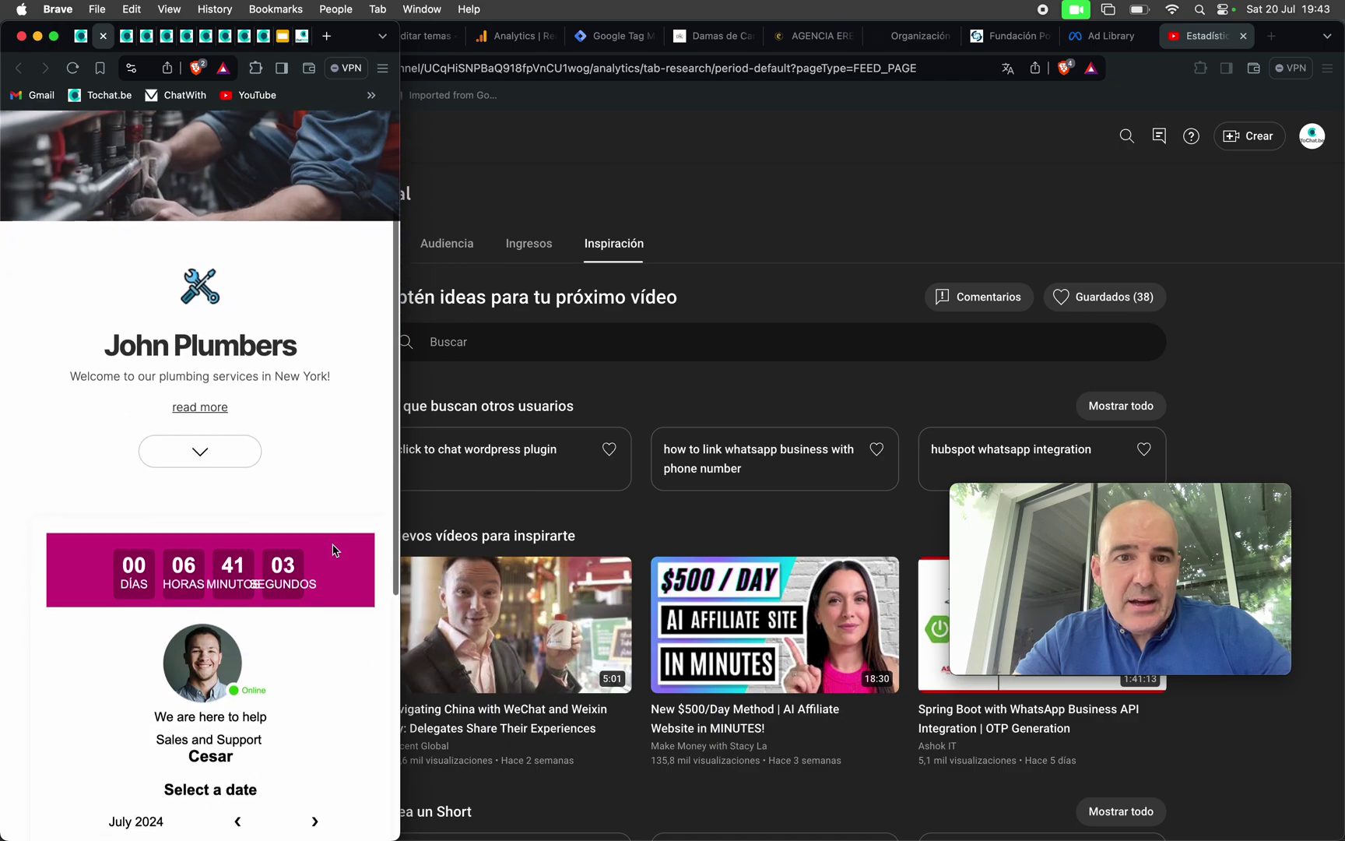
scroll(333, 550, up, 10)
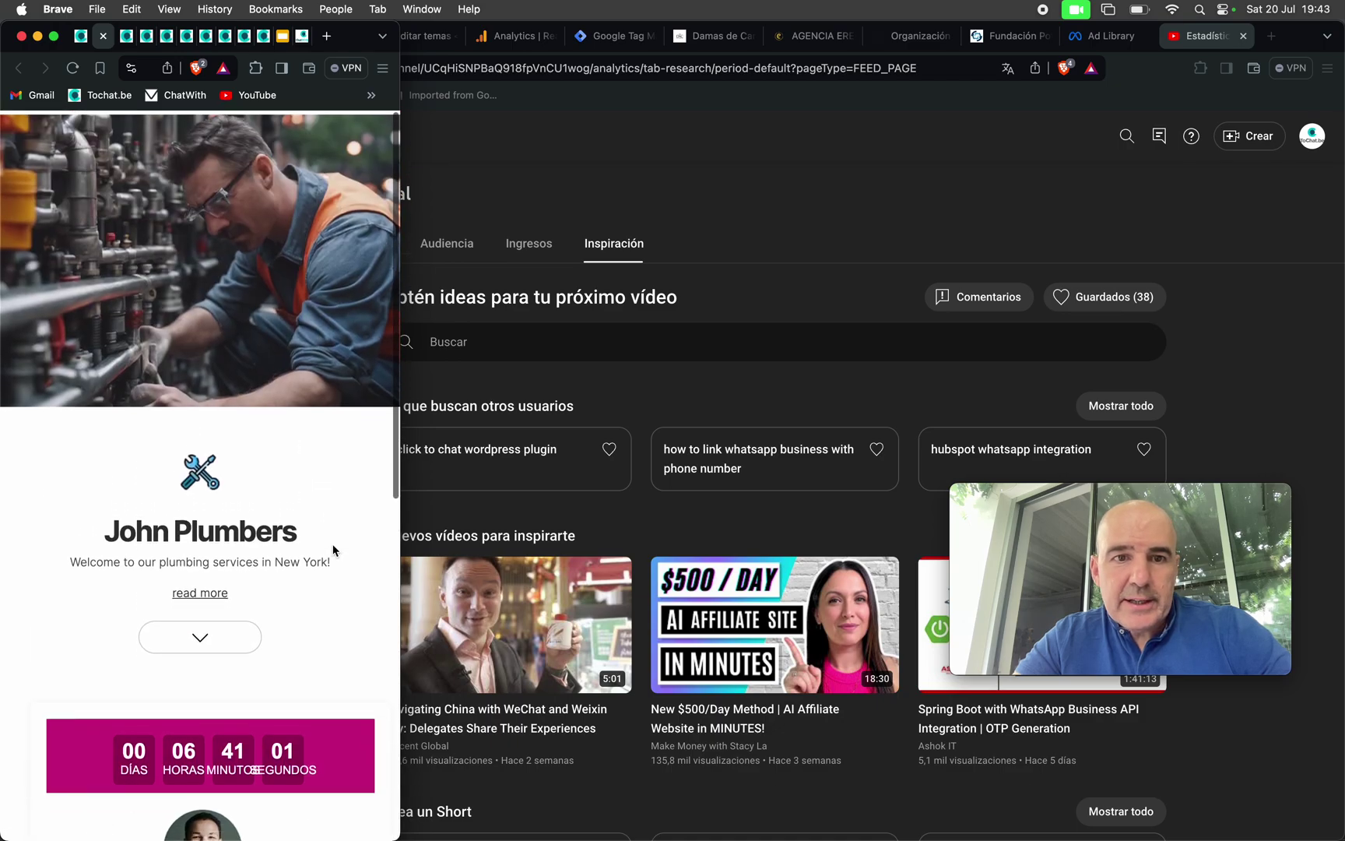
drag(400, 576, 1342, 591)
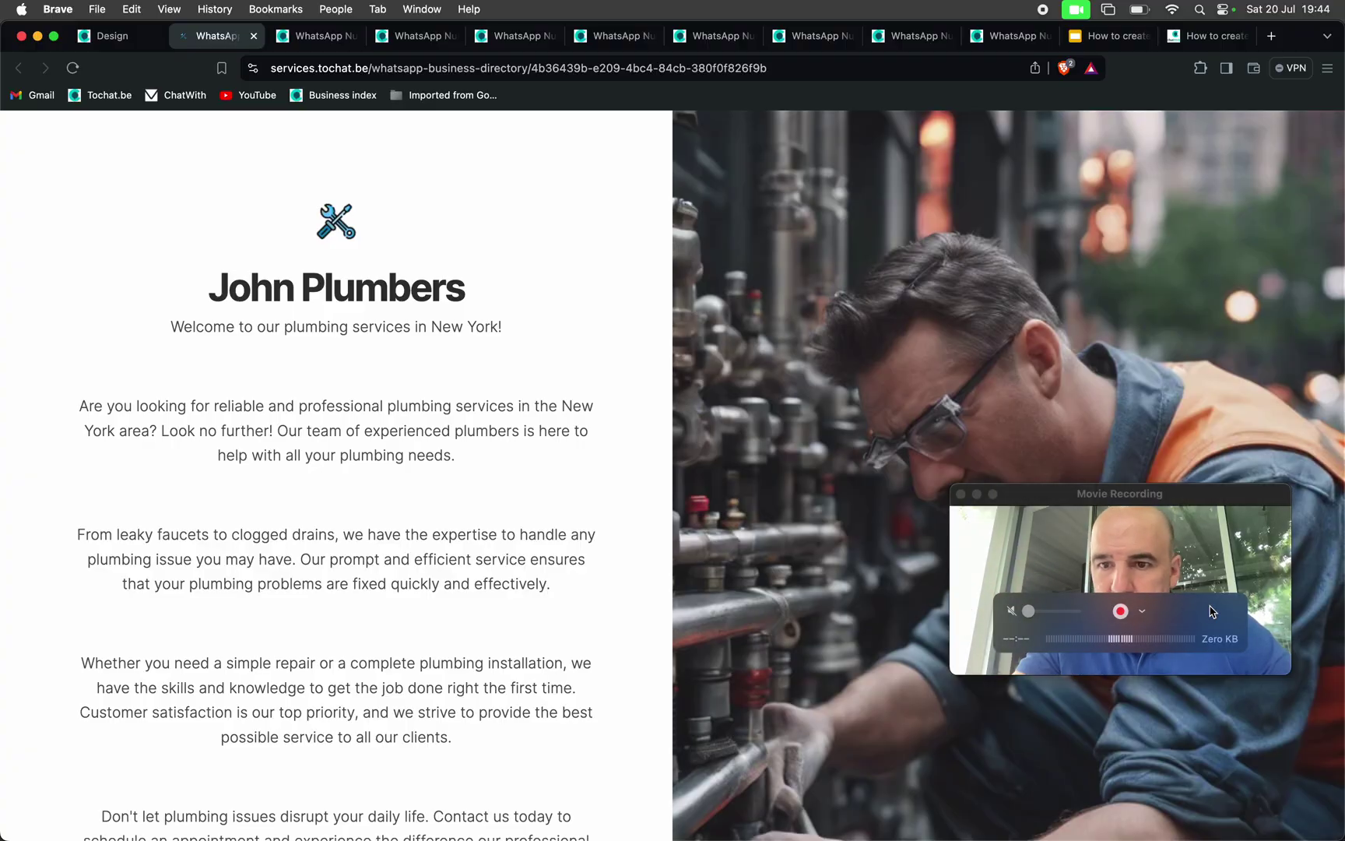
Step: Close the duplicate preview tabs, leaving the page with its booking details form
click(720, 43)
key(super+w)
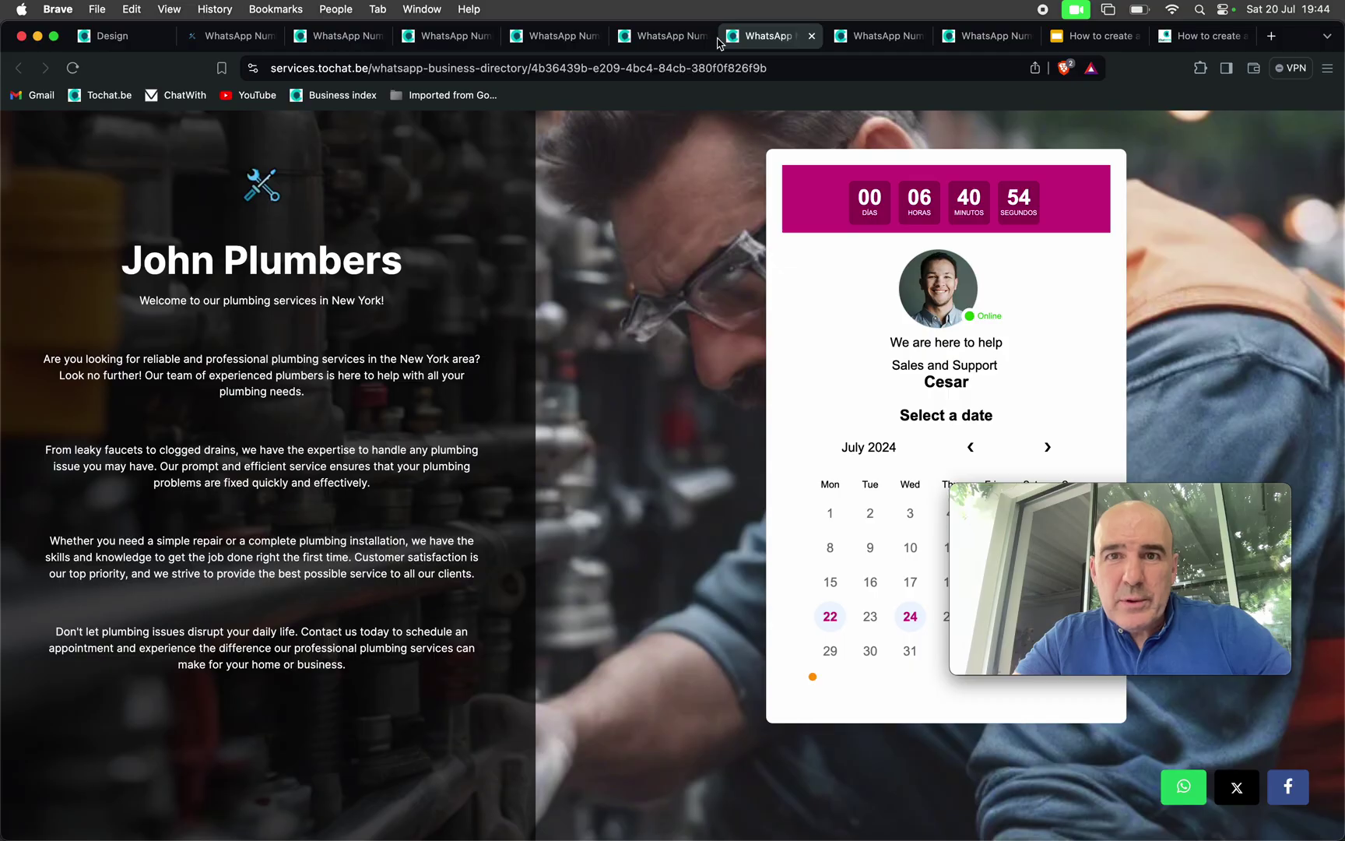
key(super+w)
key(super+w)
click(786, 42)
click(675, 42)
key(super+w)
key(super+w)
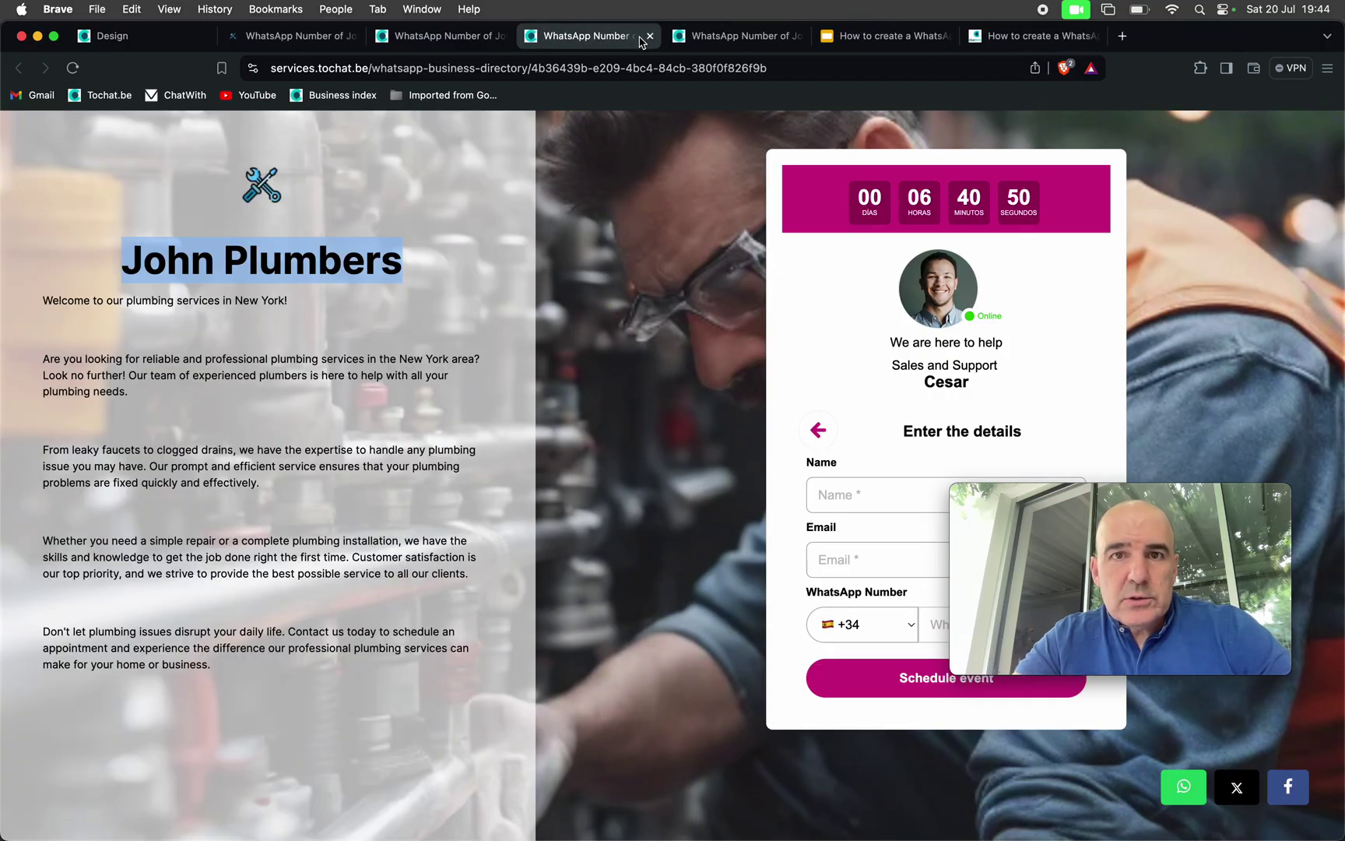
Step: Highlight the Analytics & Tag Manager, Custom Domain and CRM / Leads agenda items, then return
click(860, 37)
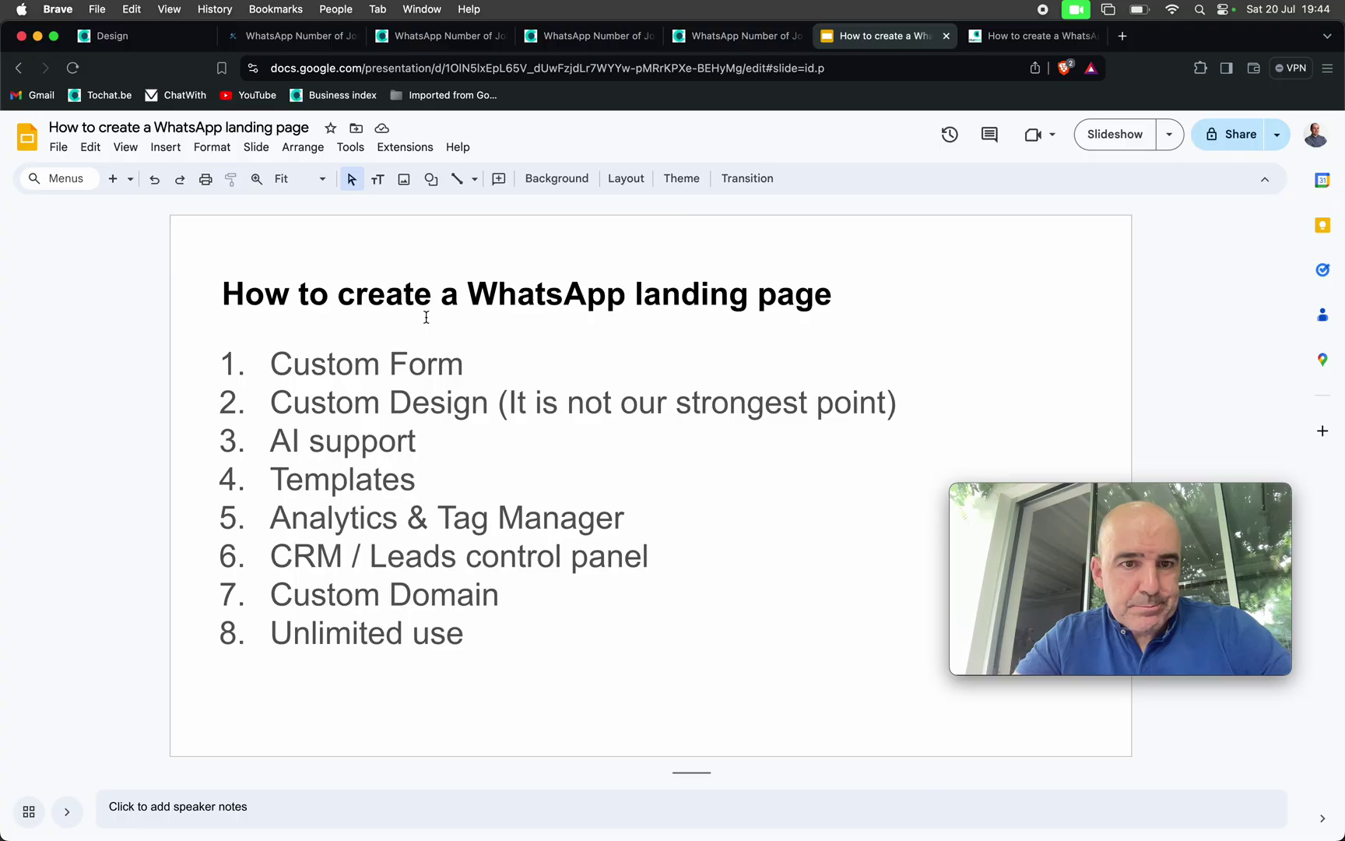
click(383, 404)
click(328, 363)
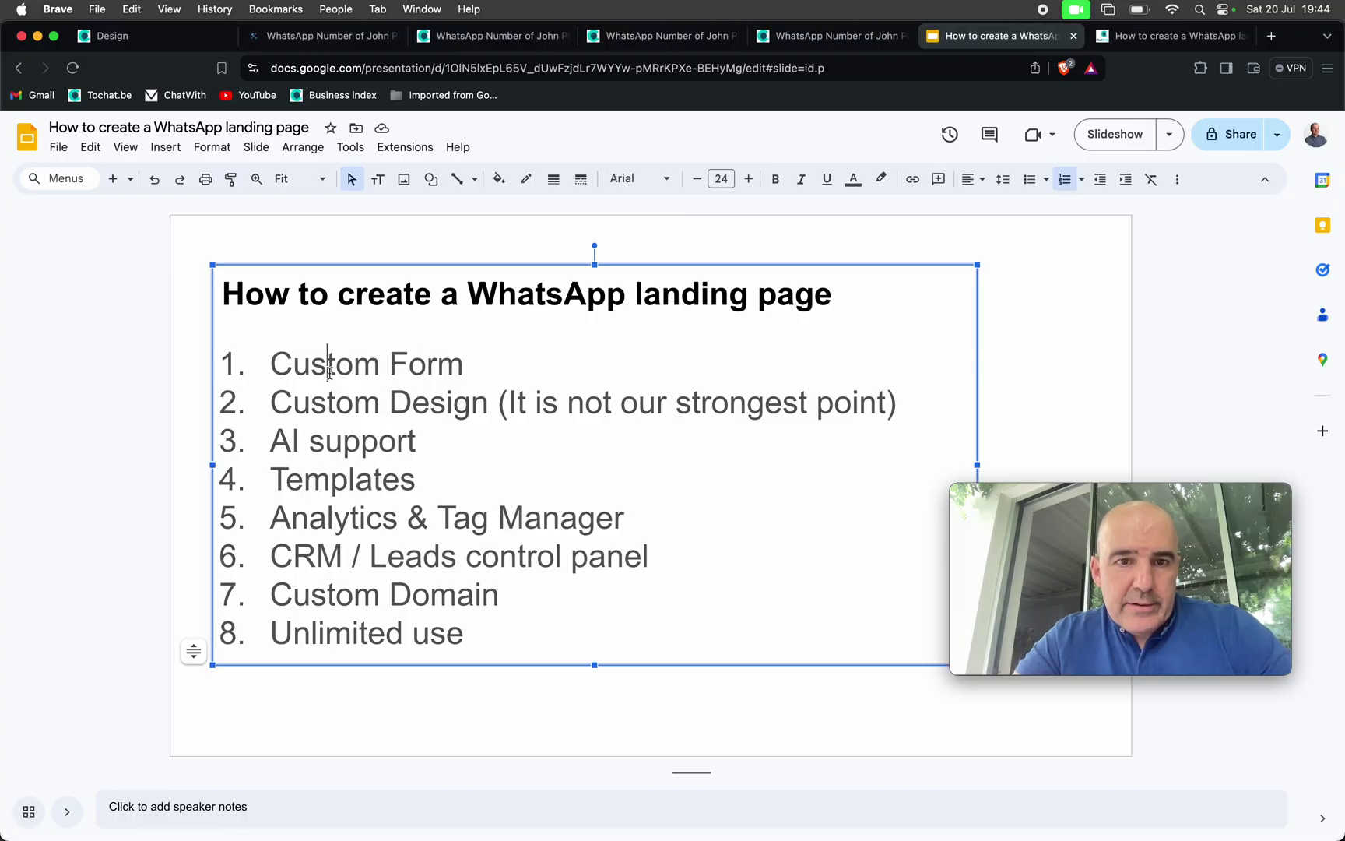
click(334, 405)
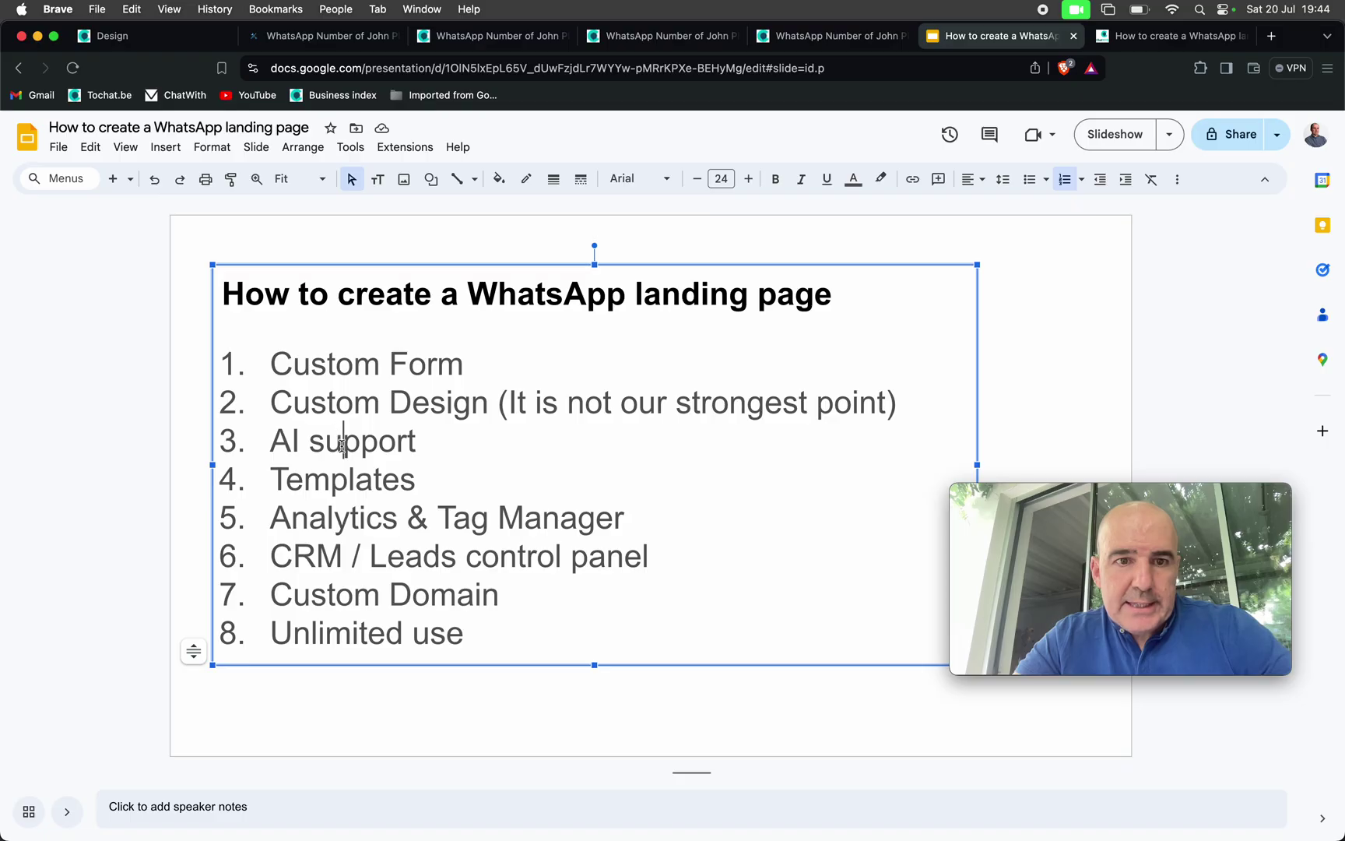
triple_click(347, 520)
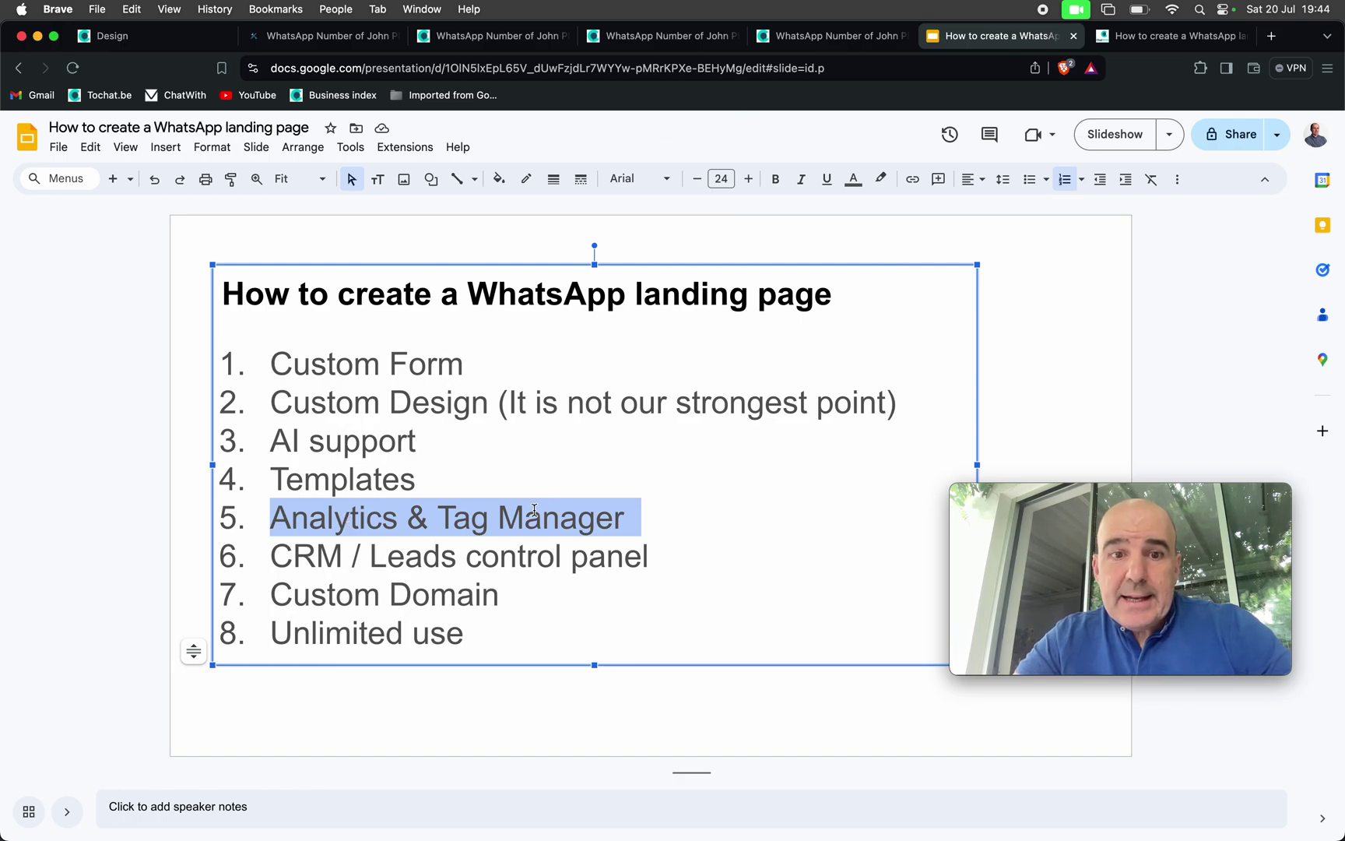
triple_click(501, 591)
triple_click(483, 556)
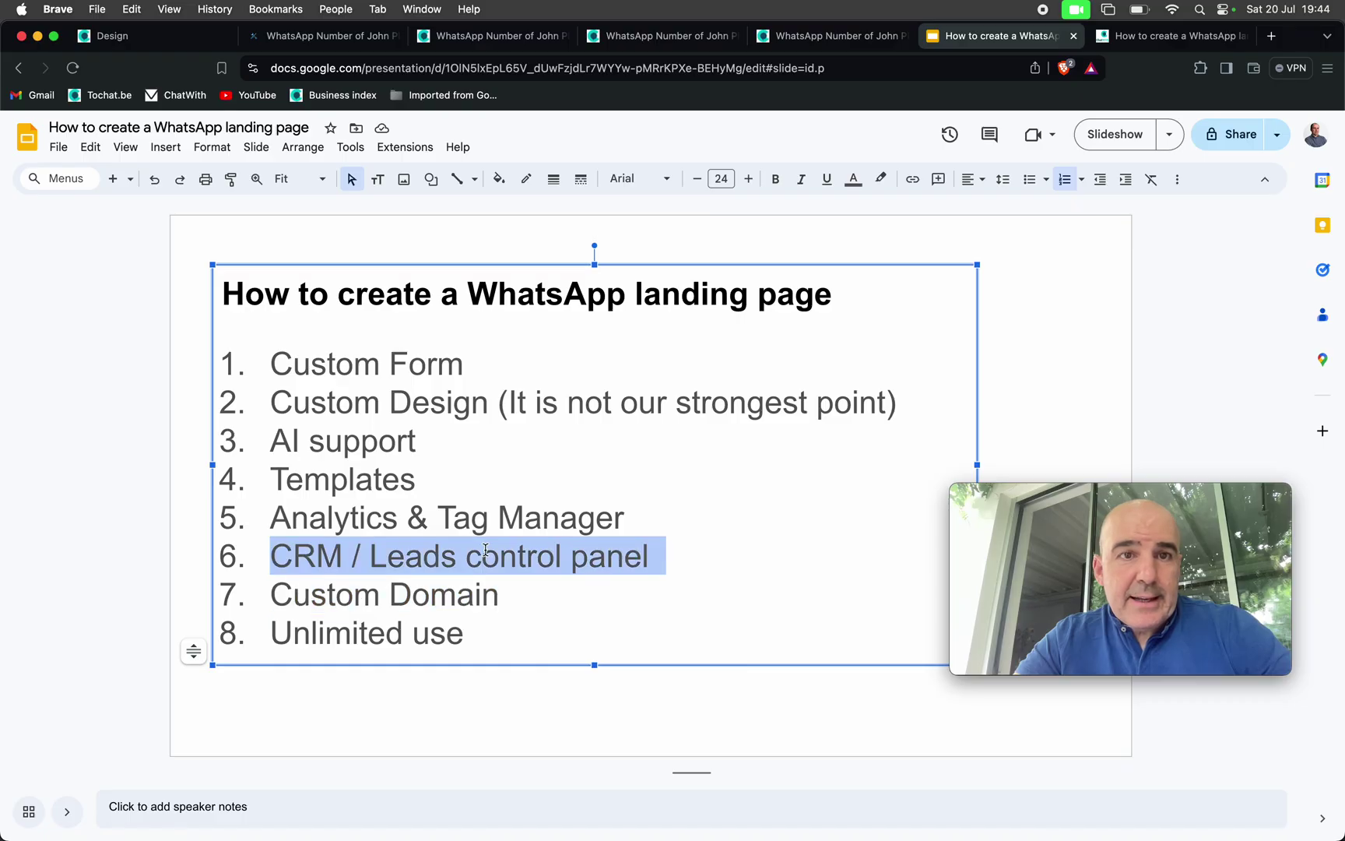
click(471, 37)
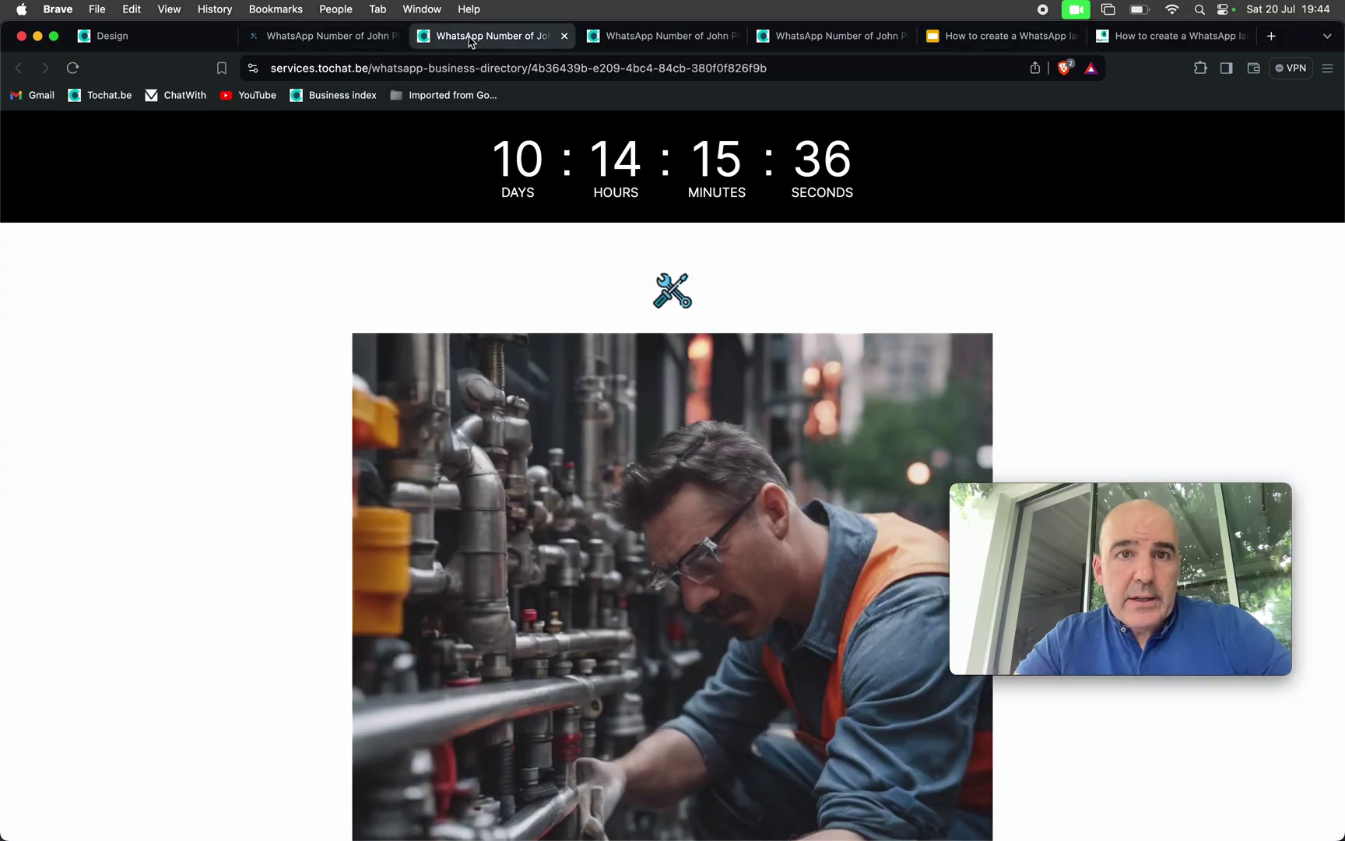
Step: Open the John Plumbers widget's Leads tab and scroll through the collected leads table
click(168, 43)
click(1184, 222)
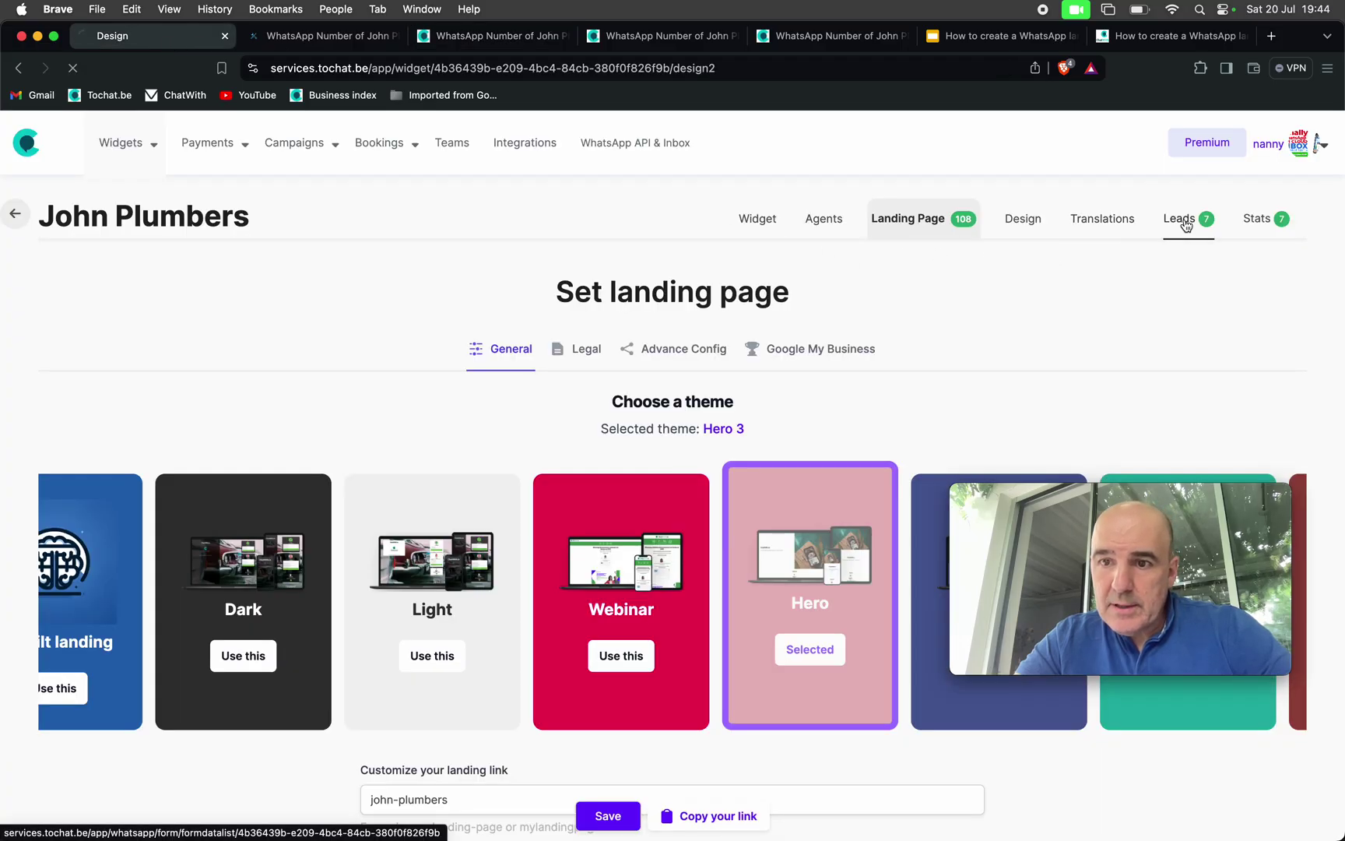
scroll(777, 483, down, 8)
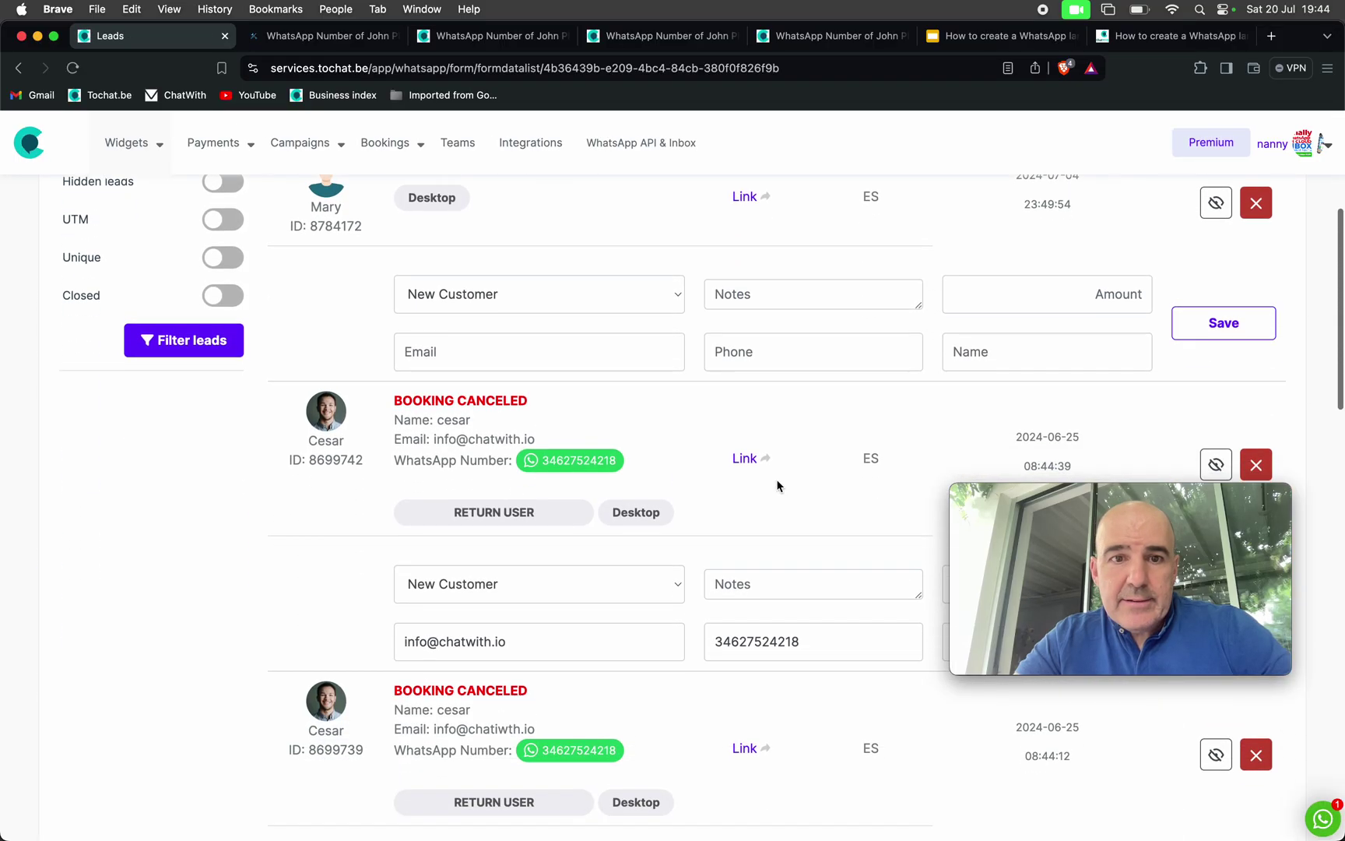
scroll(777, 484, down, 15)
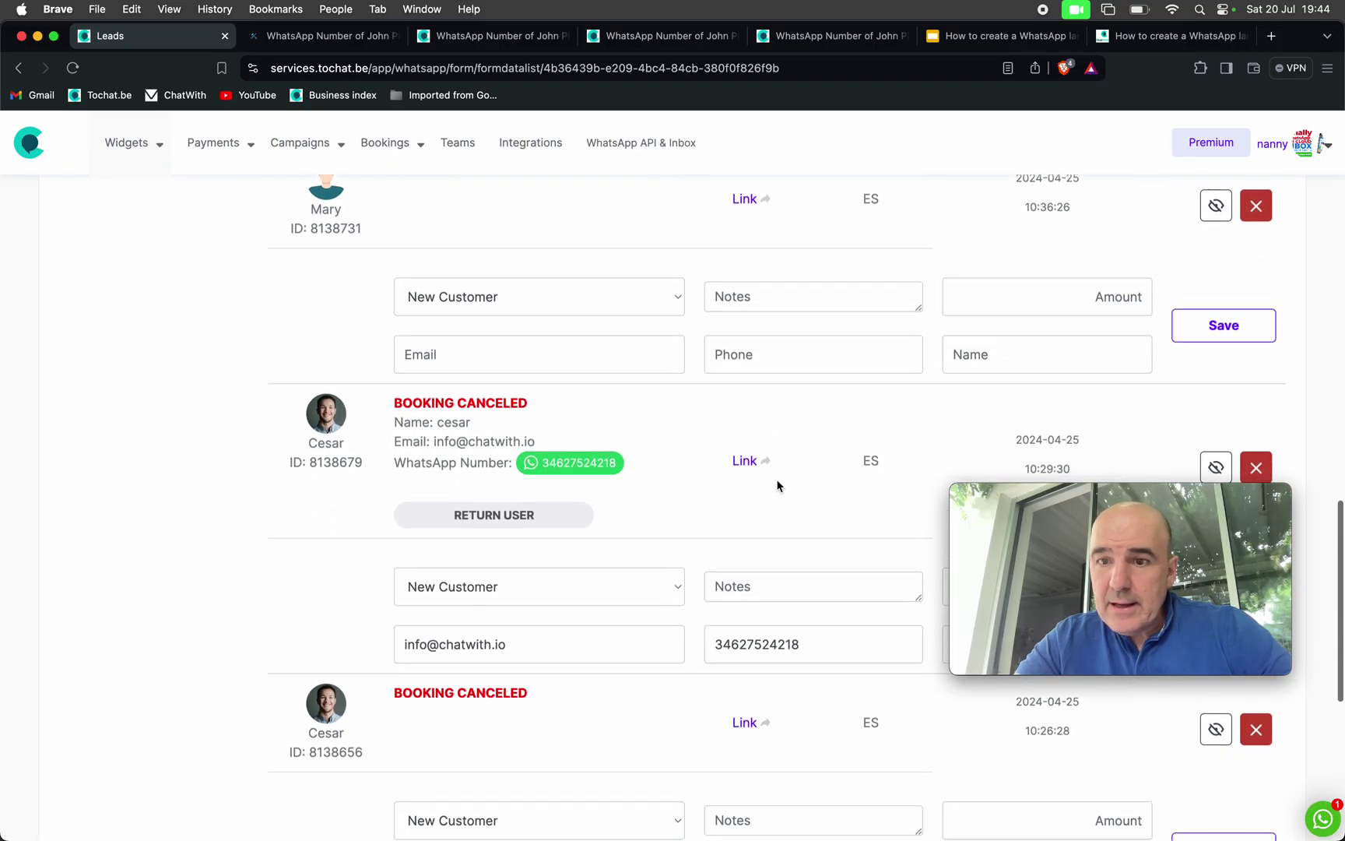
scroll(777, 484, down, 2)
scroll(777, 481, up, 20)
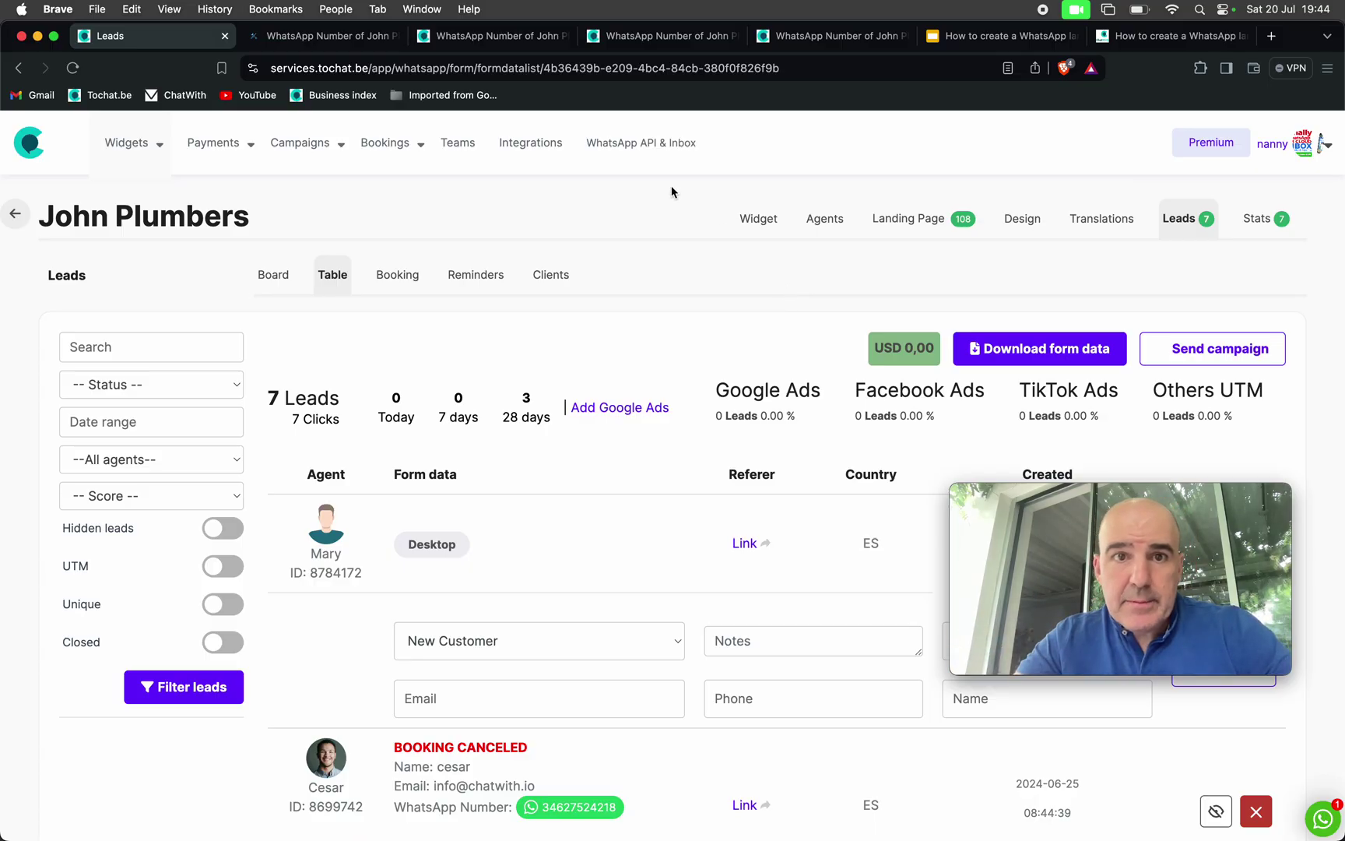
click(535, 142)
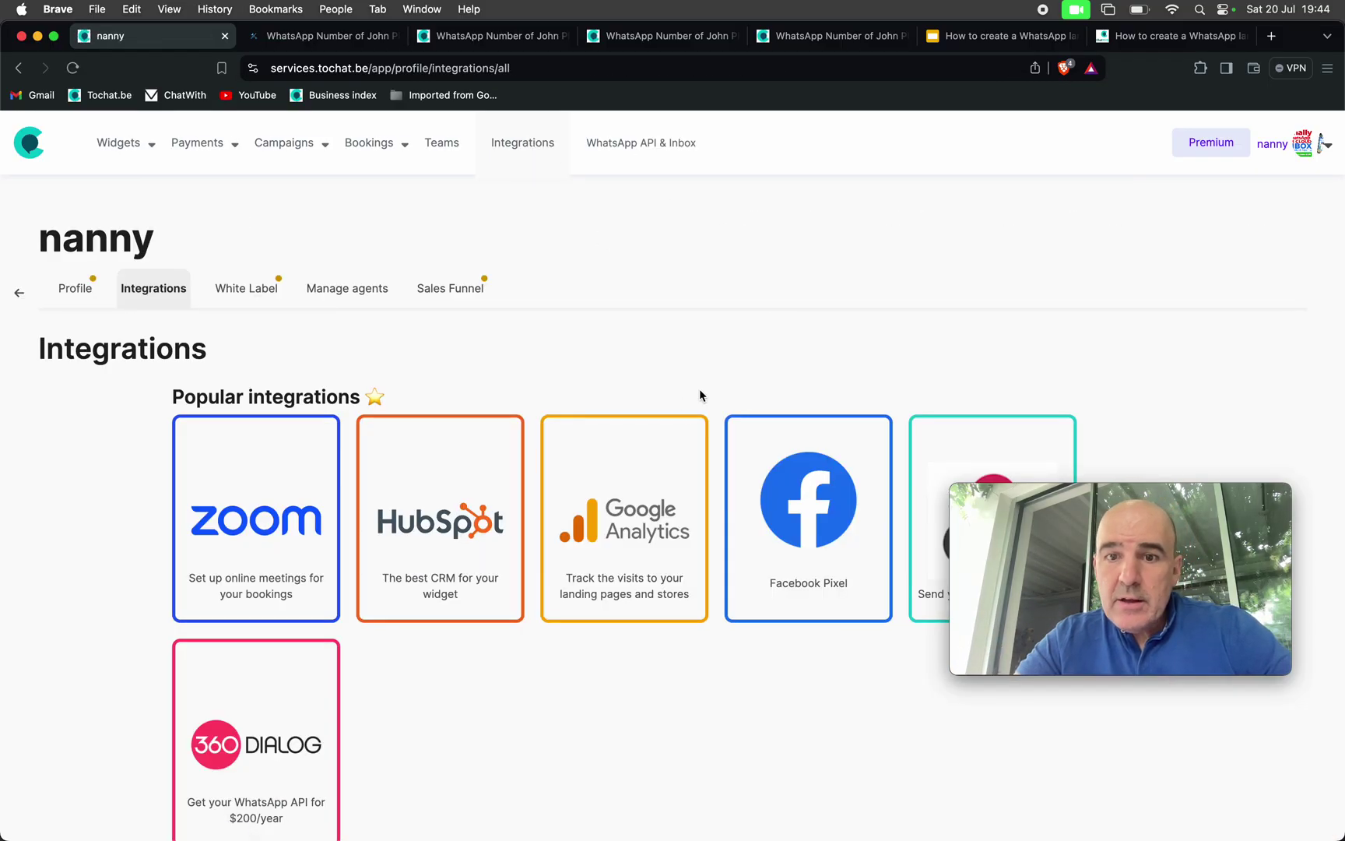
Step: Browse the Zoom, HubSpot, Google Analytics and Facebook Pixel integration cards, then return to the countdown page
scroll(699, 393, down, 6)
scroll(700, 396, down, 2)
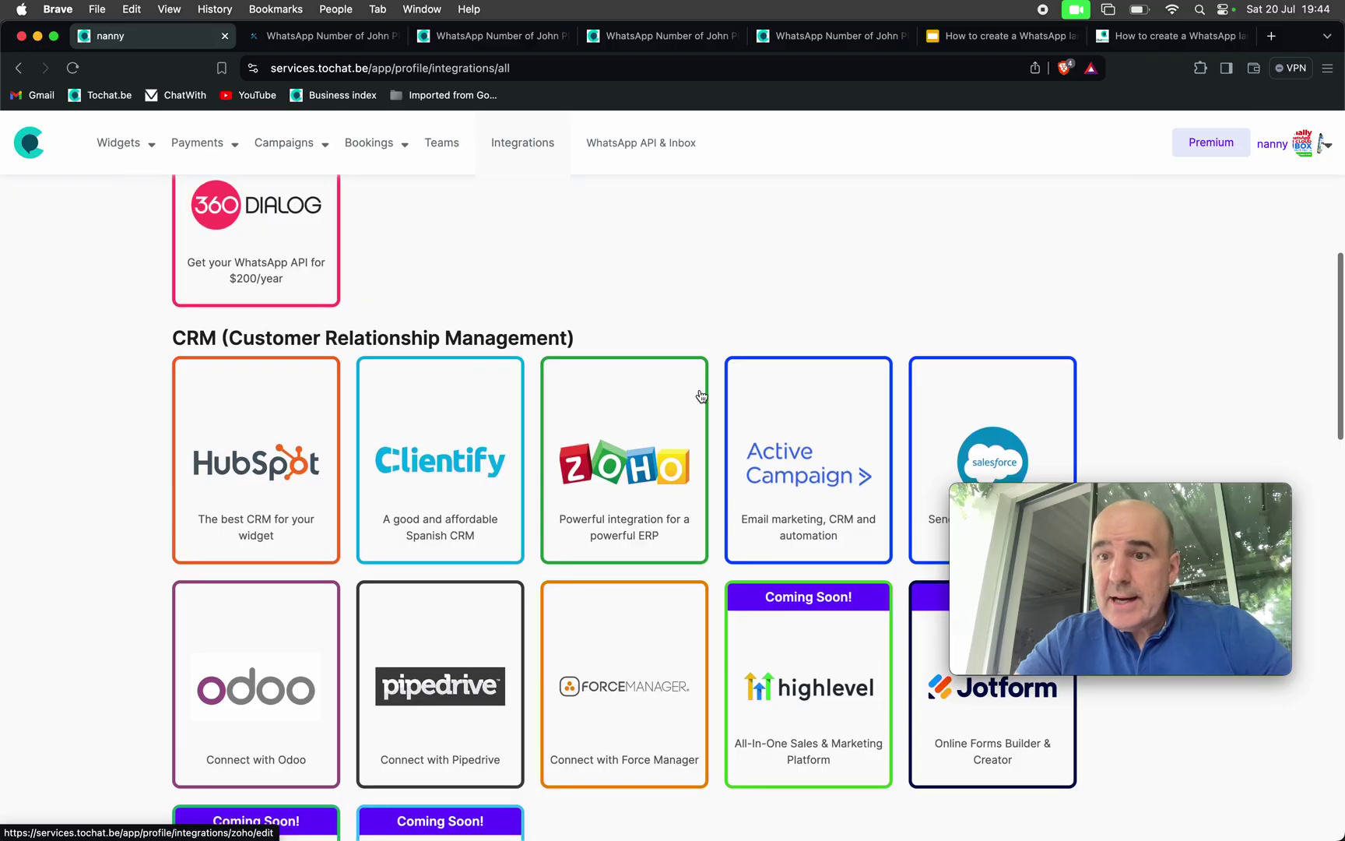
scroll(701, 396, up, 8)
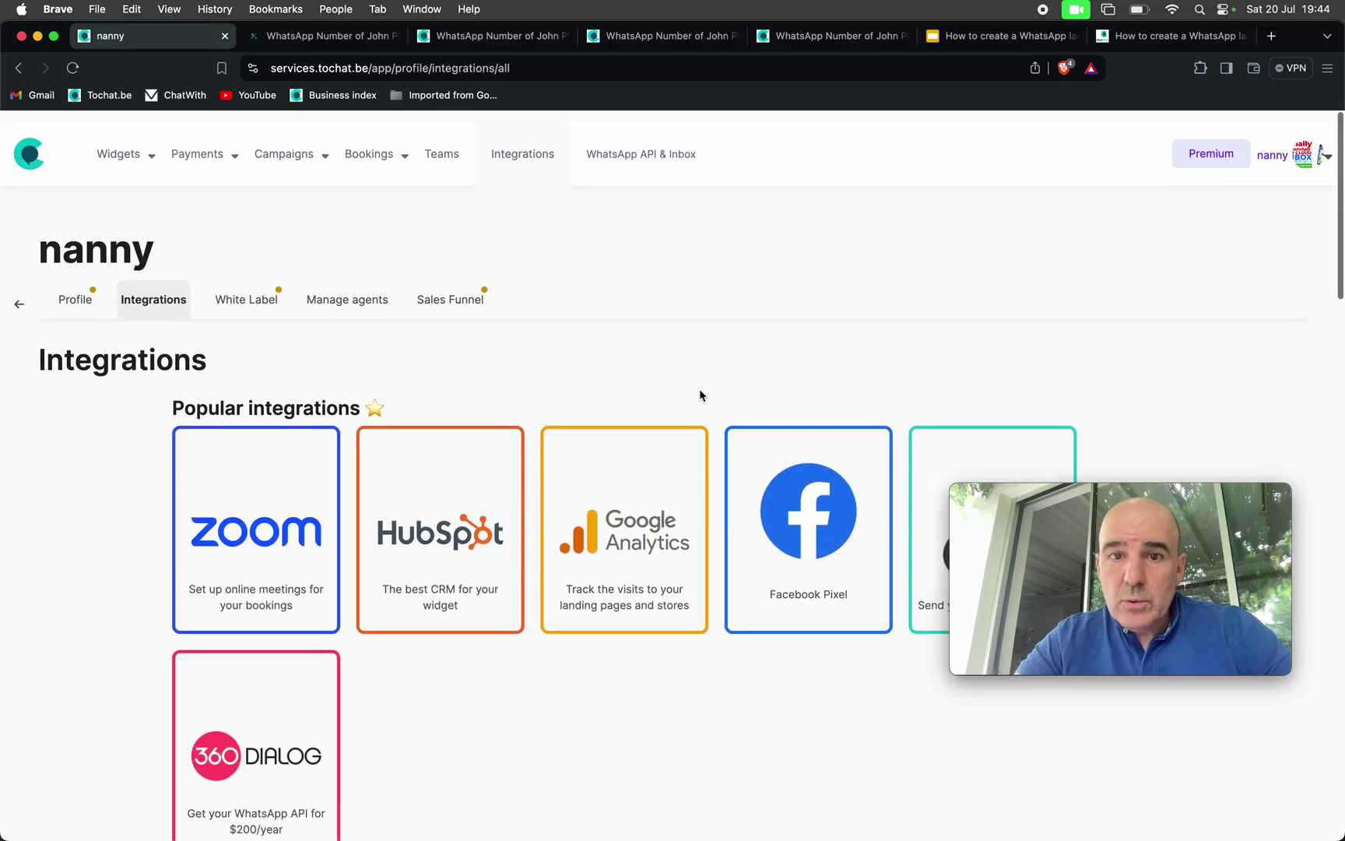
scroll(989, 436, down, 5)
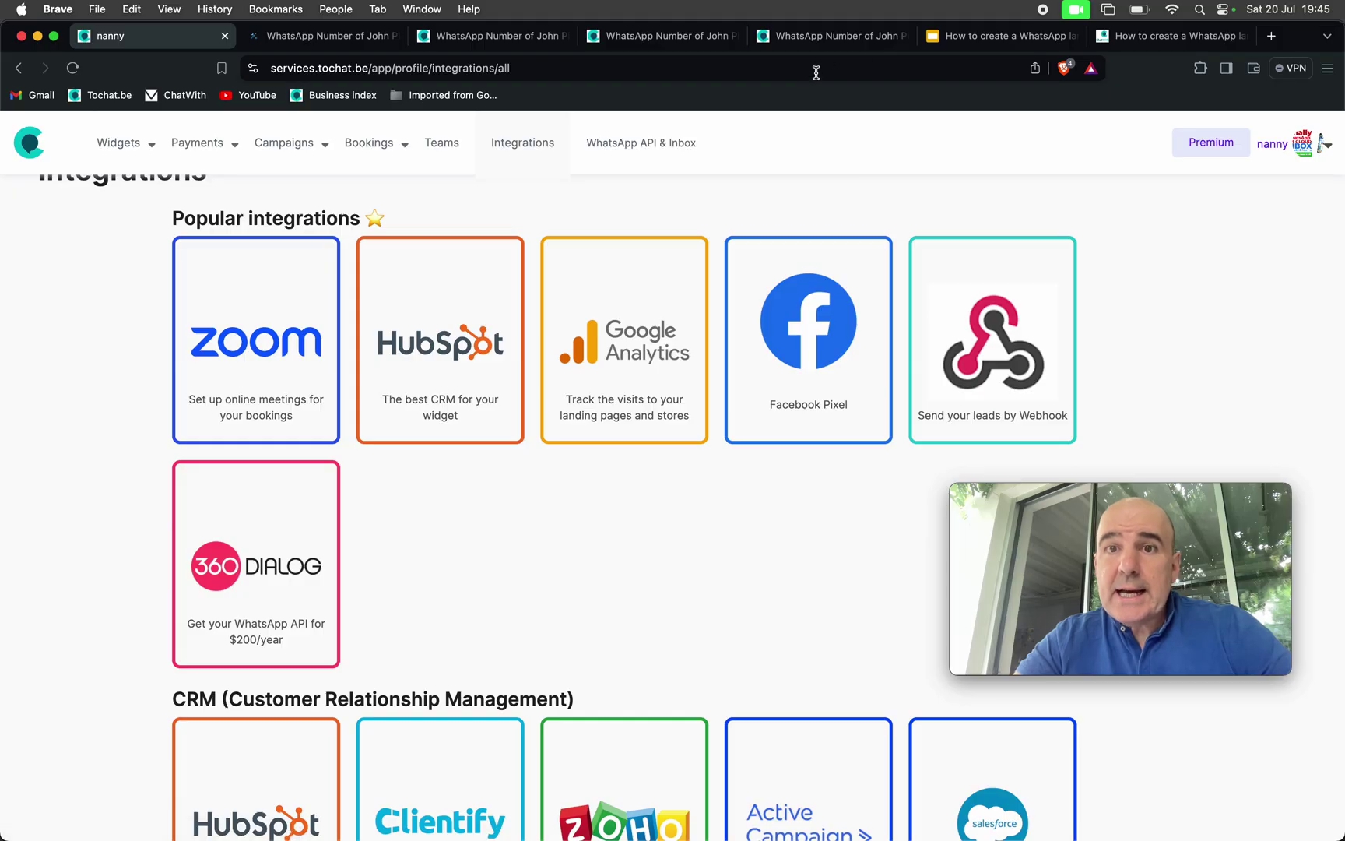
click(462, 45)
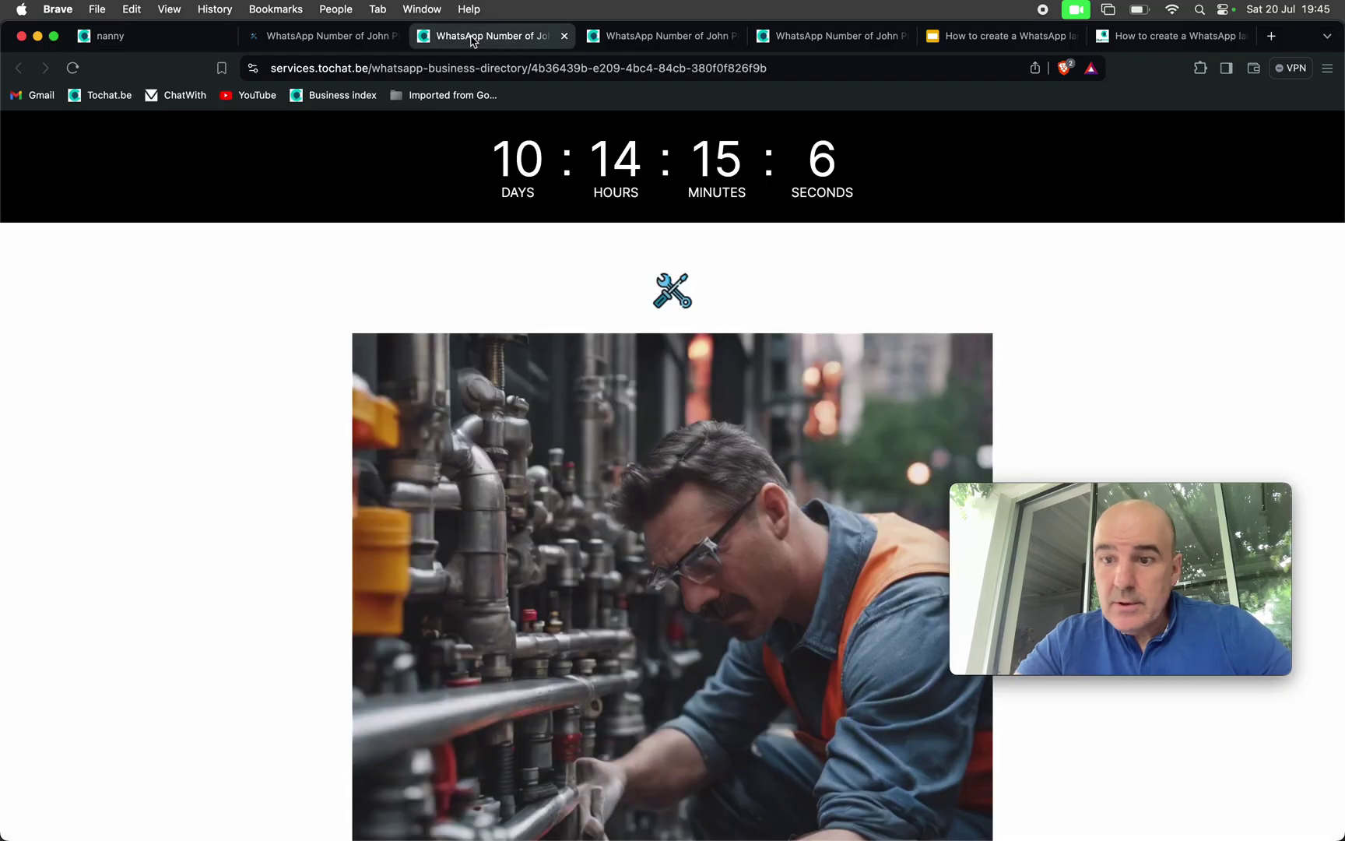
Step: Highlight the Custom Domain line on the Slides agenda, then go back to the Integrations page
click(319, 36)
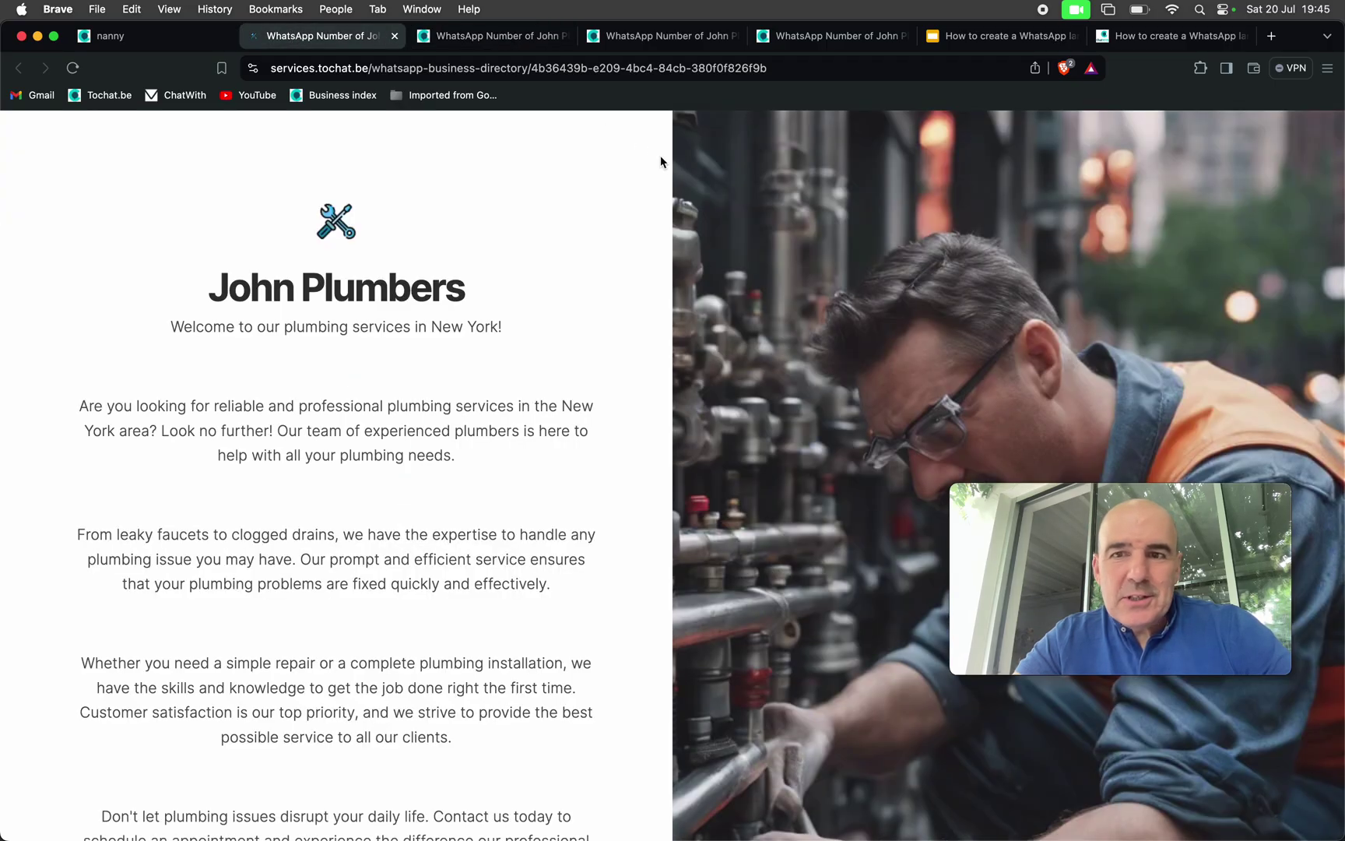
click(1000, 37)
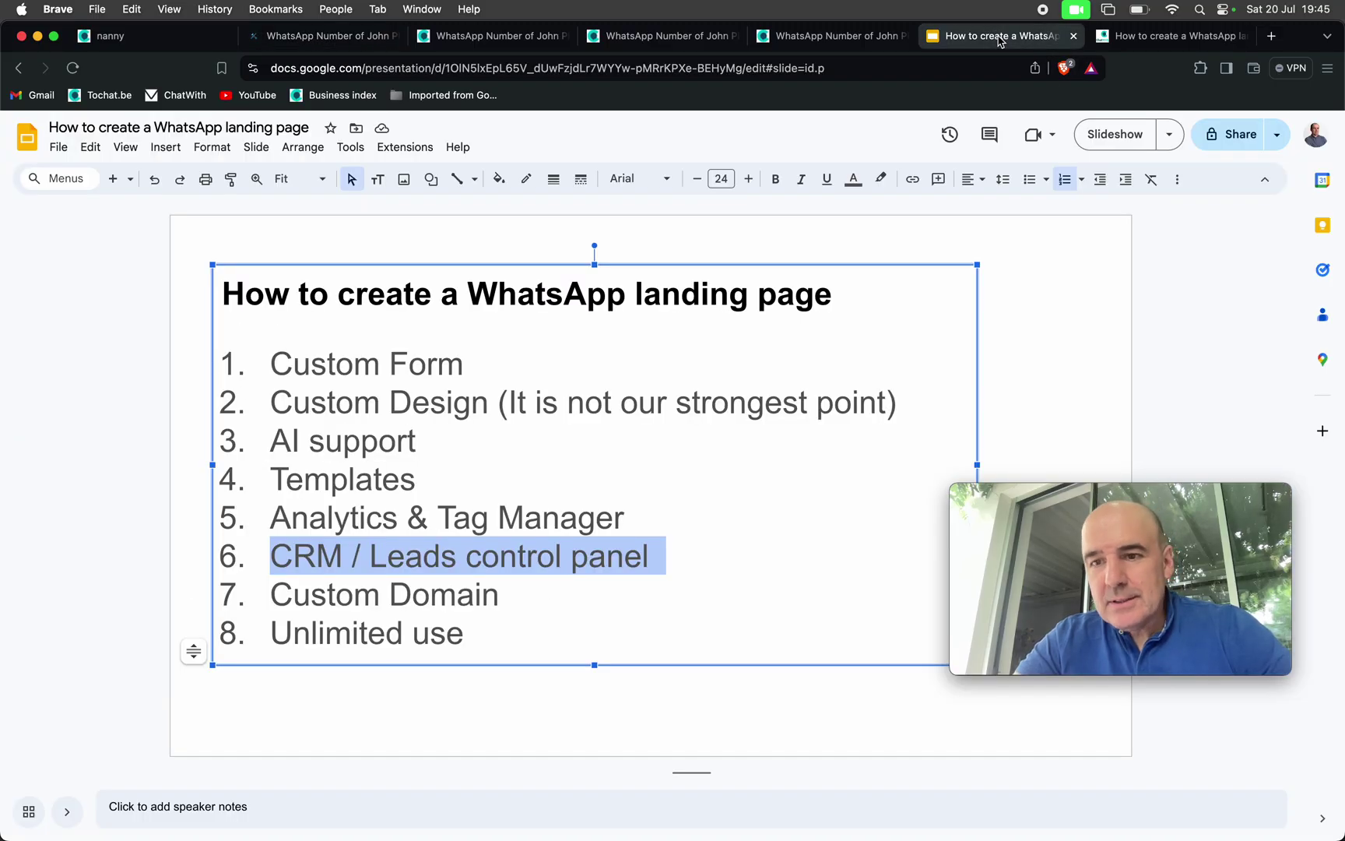
triple_click(455, 610)
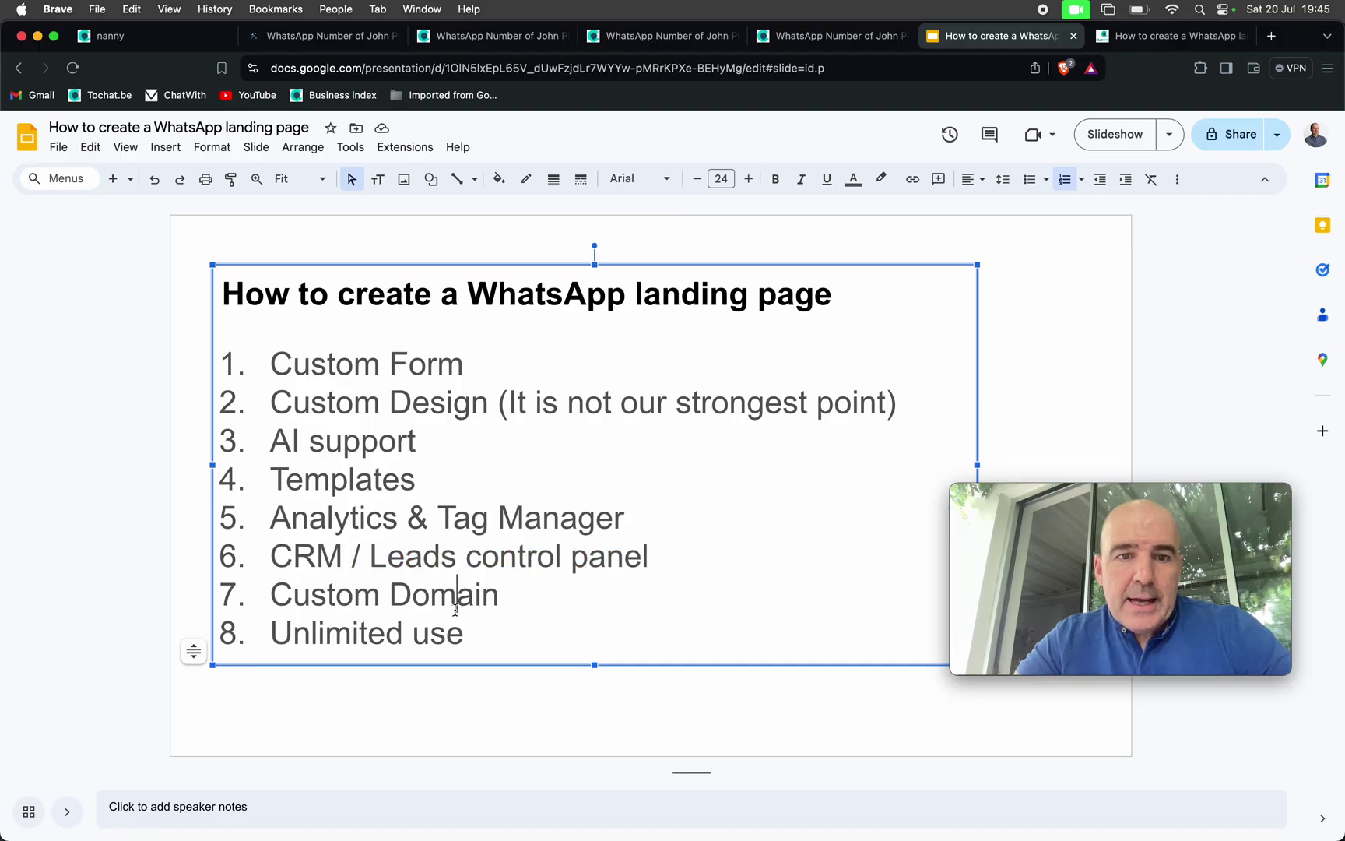
click(518, 35)
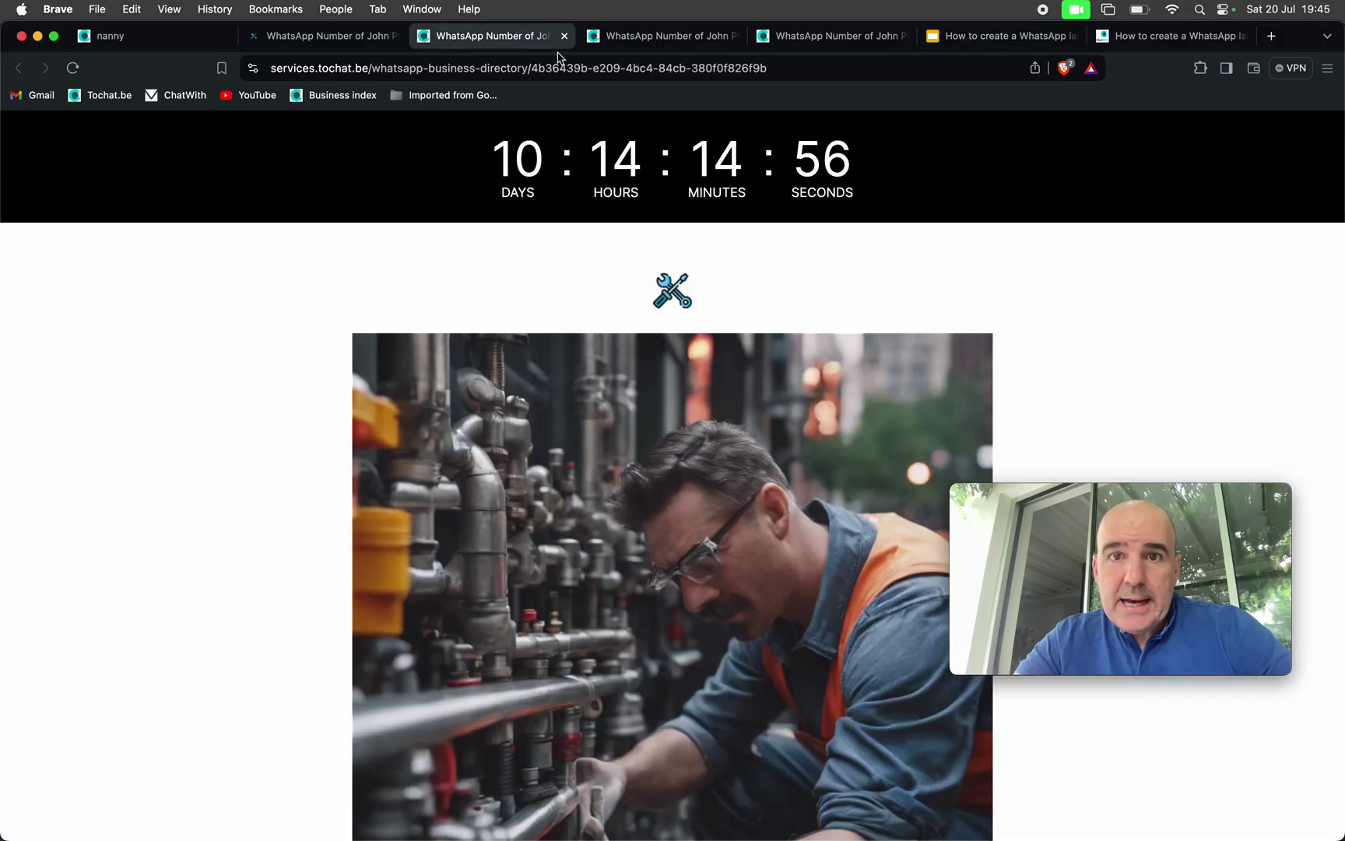
click(151, 39)
scroll(1089, 288, up, 3)
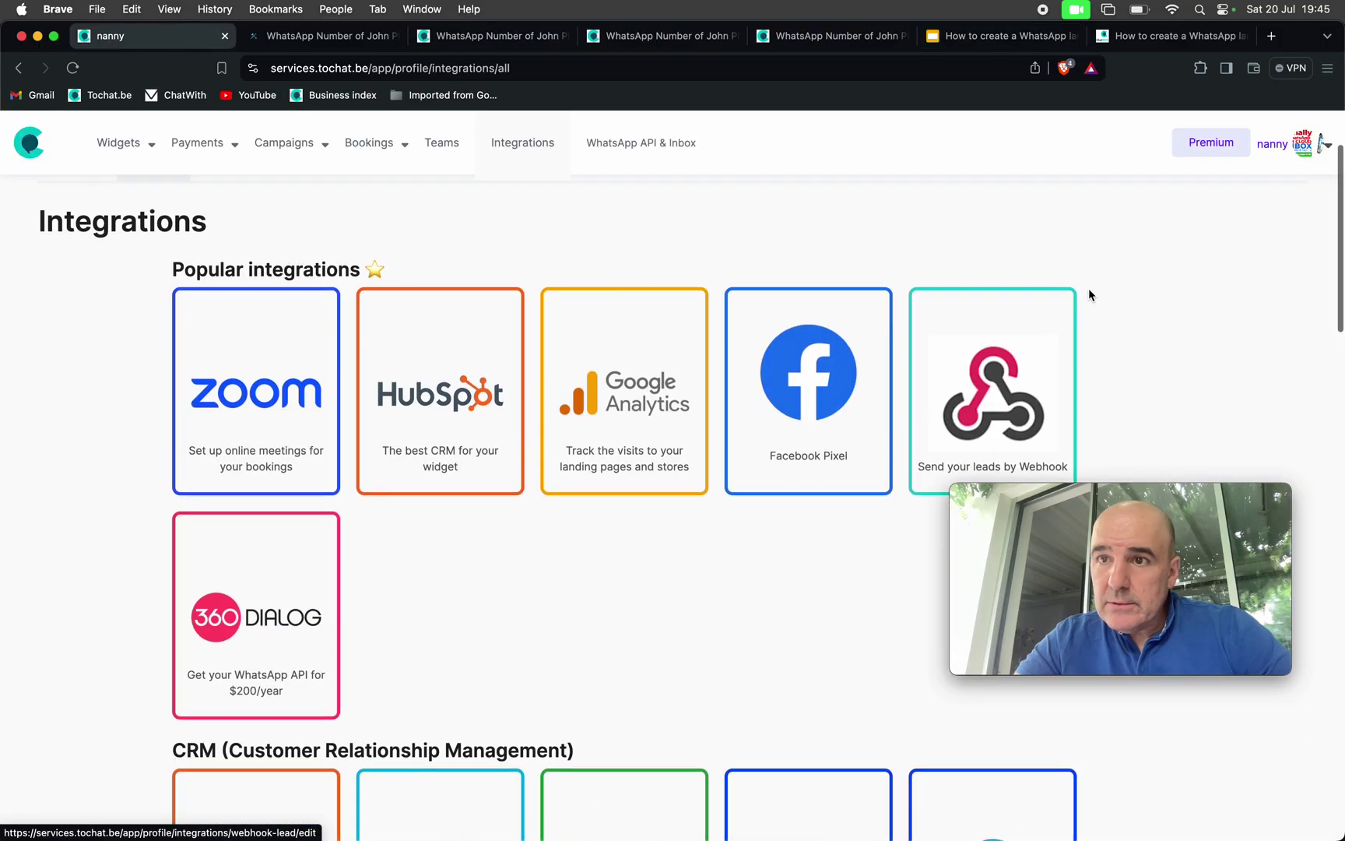
Step: Open Edit your account from the ChatWith.io account menu
click(1274, 145)
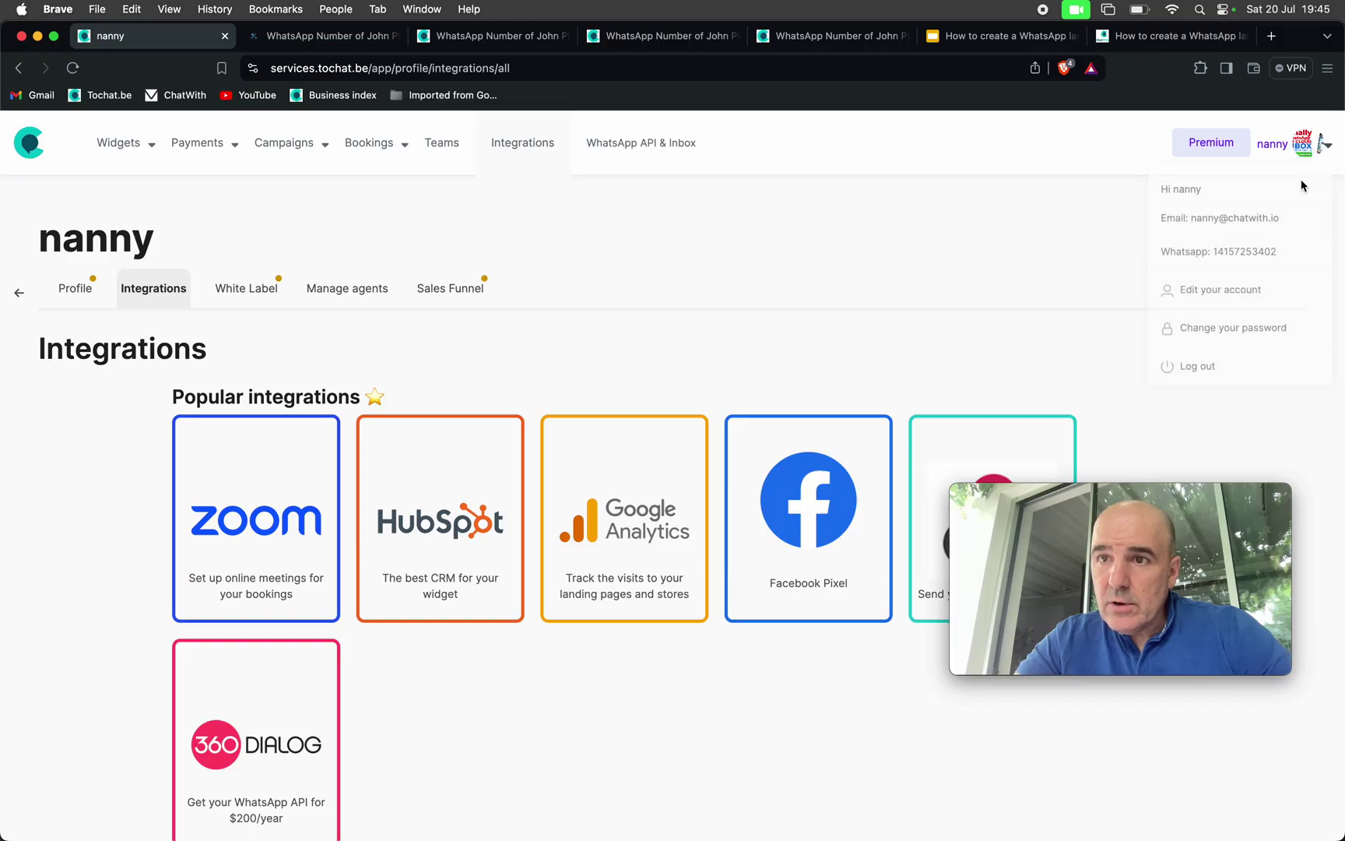
click(1215, 289)
scroll(647, 374, down, 3)
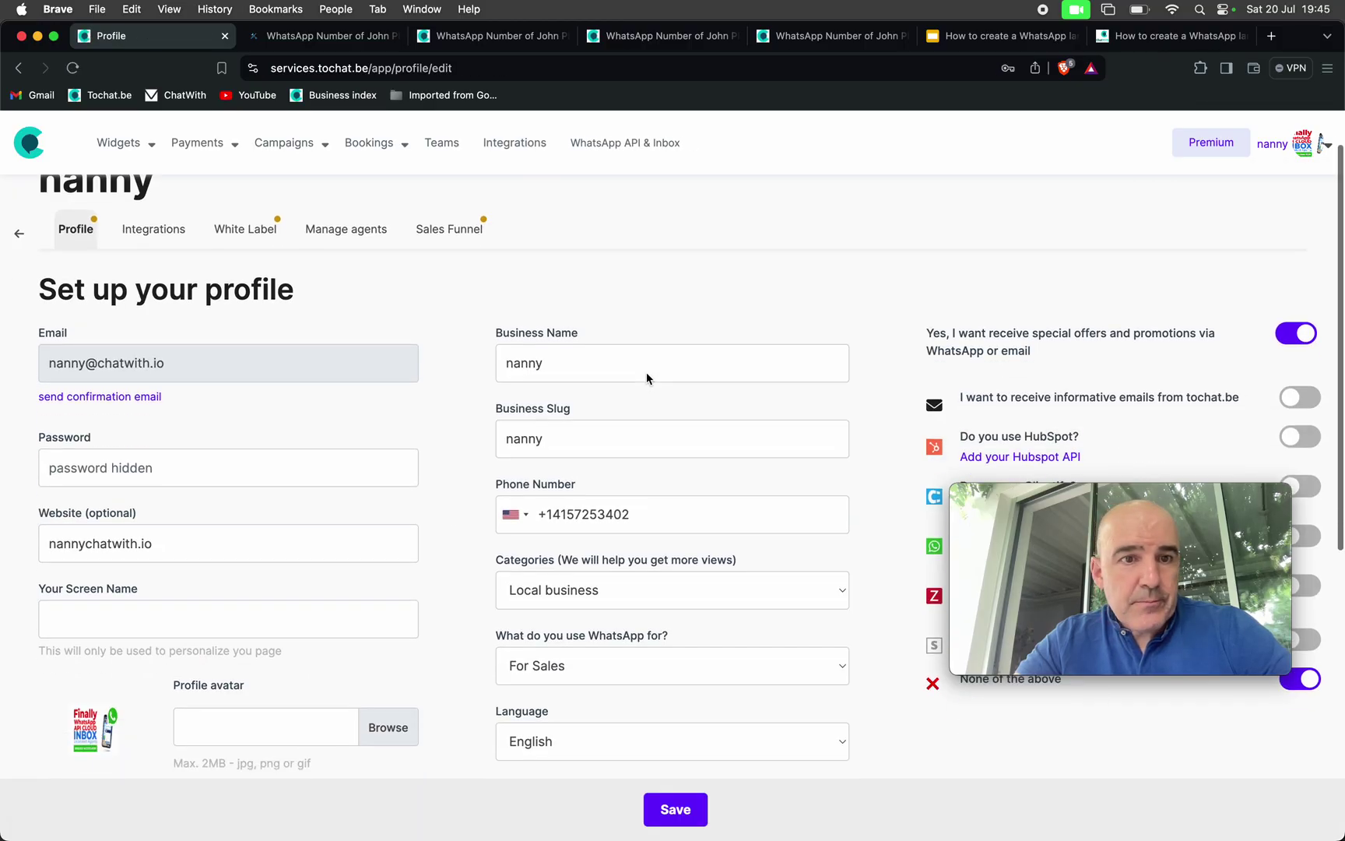
scroll(646, 378, up, 3)
Step: On the White Label tab, highlight the 'CNAME to services' custom domain requirement
click(248, 295)
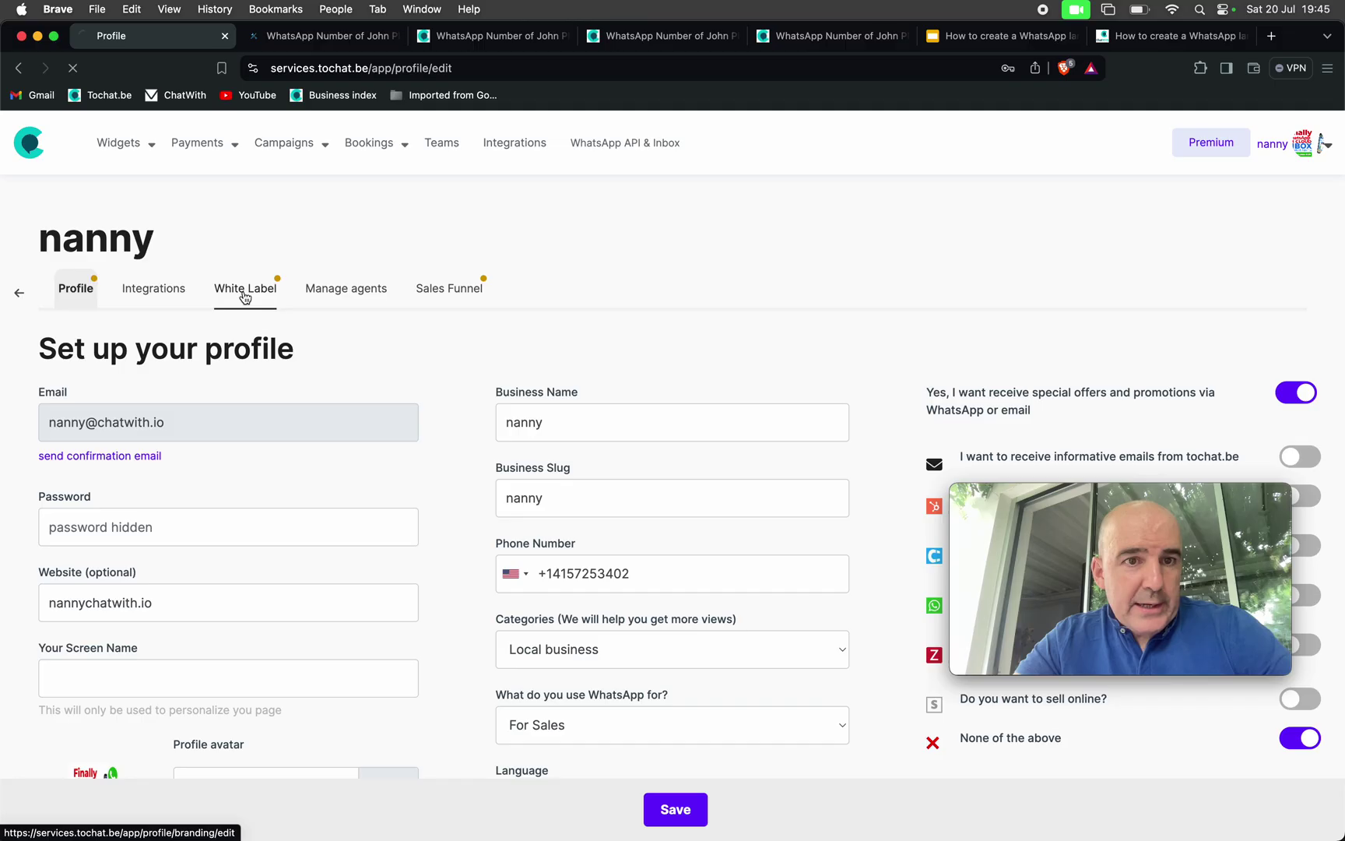
scroll(647, 480, down, 3)
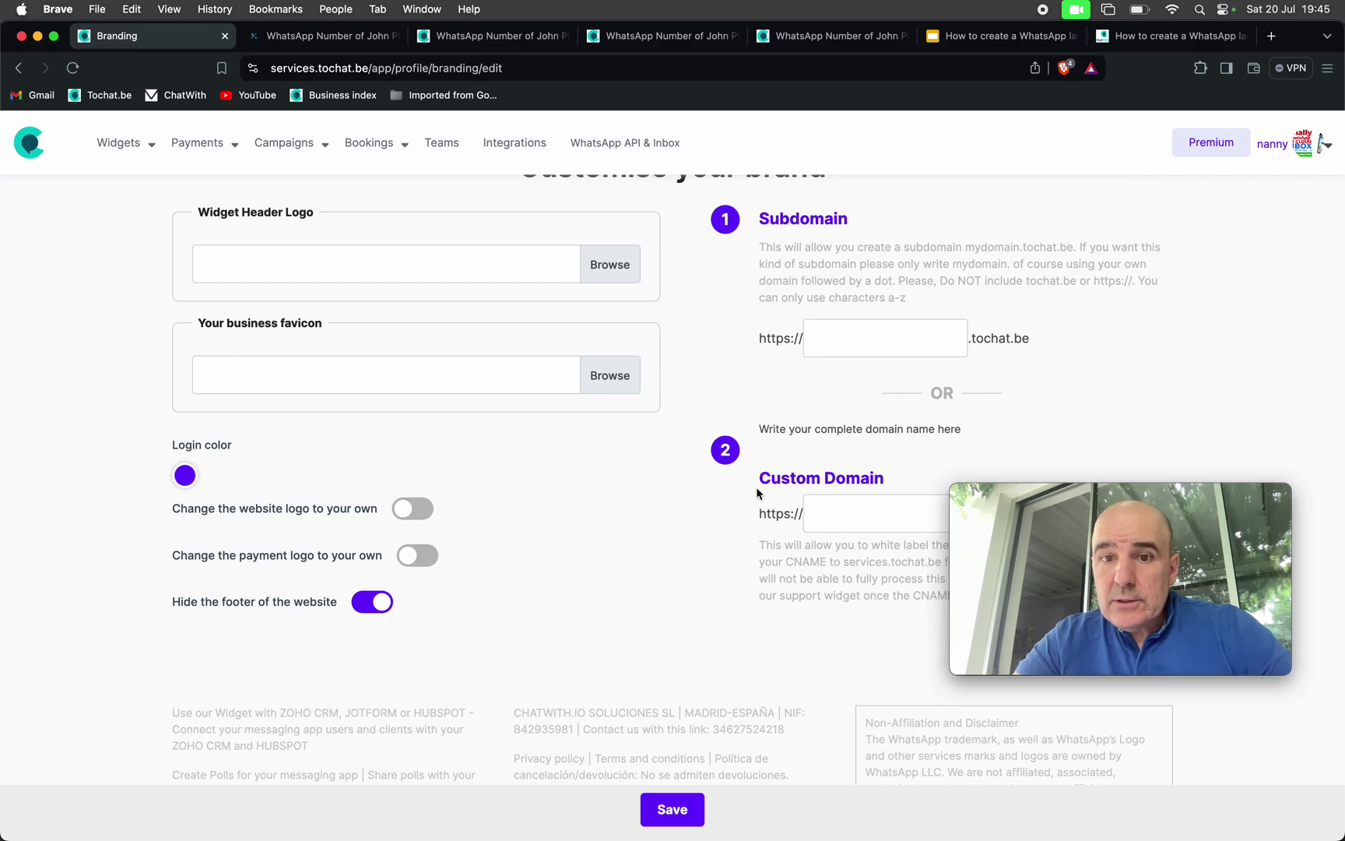
click(864, 575)
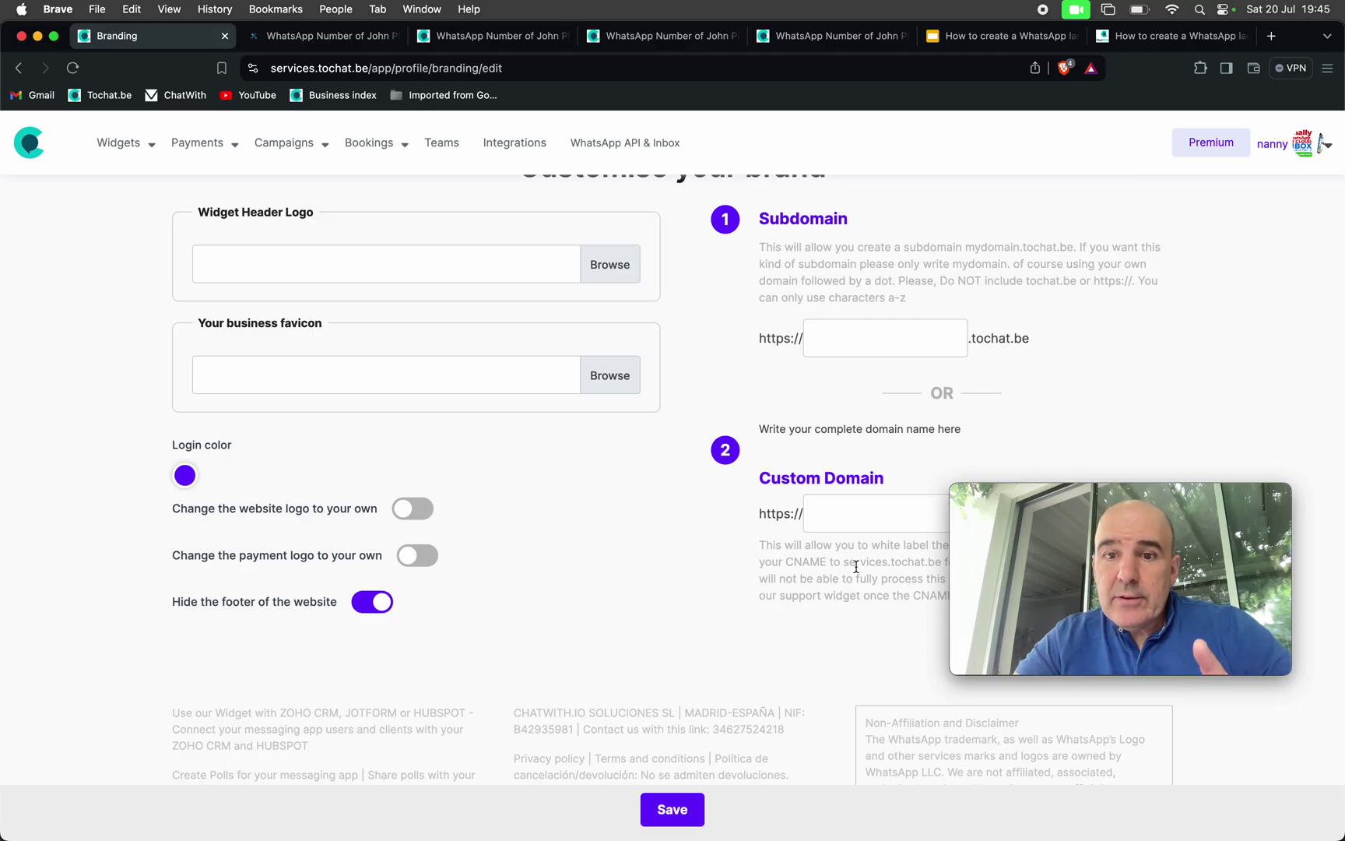
drag(786, 561, 887, 562)
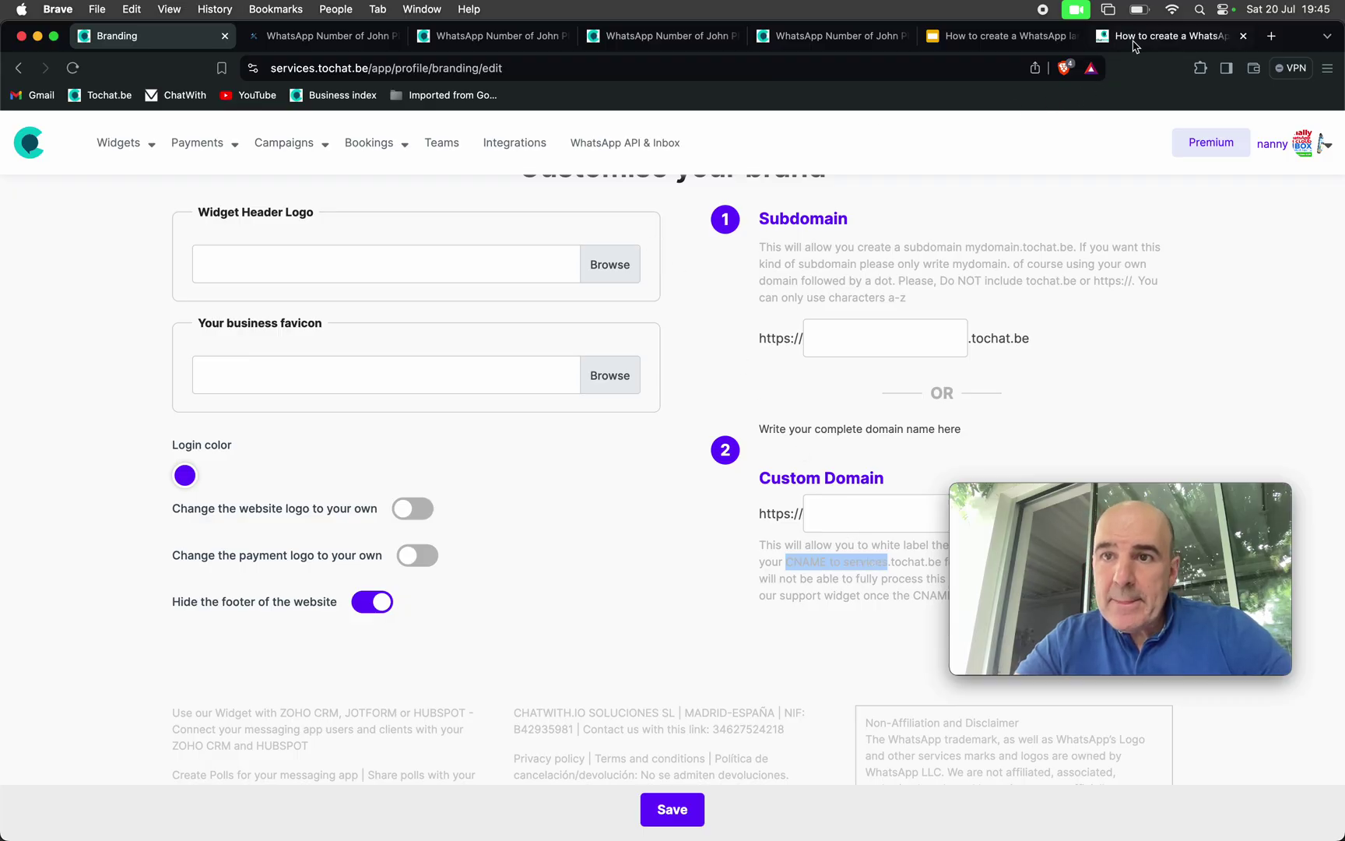
Step: Highlight the Unlimited use agenda line in Slides, then return to the Branding page
click(1136, 38)
click(1009, 43)
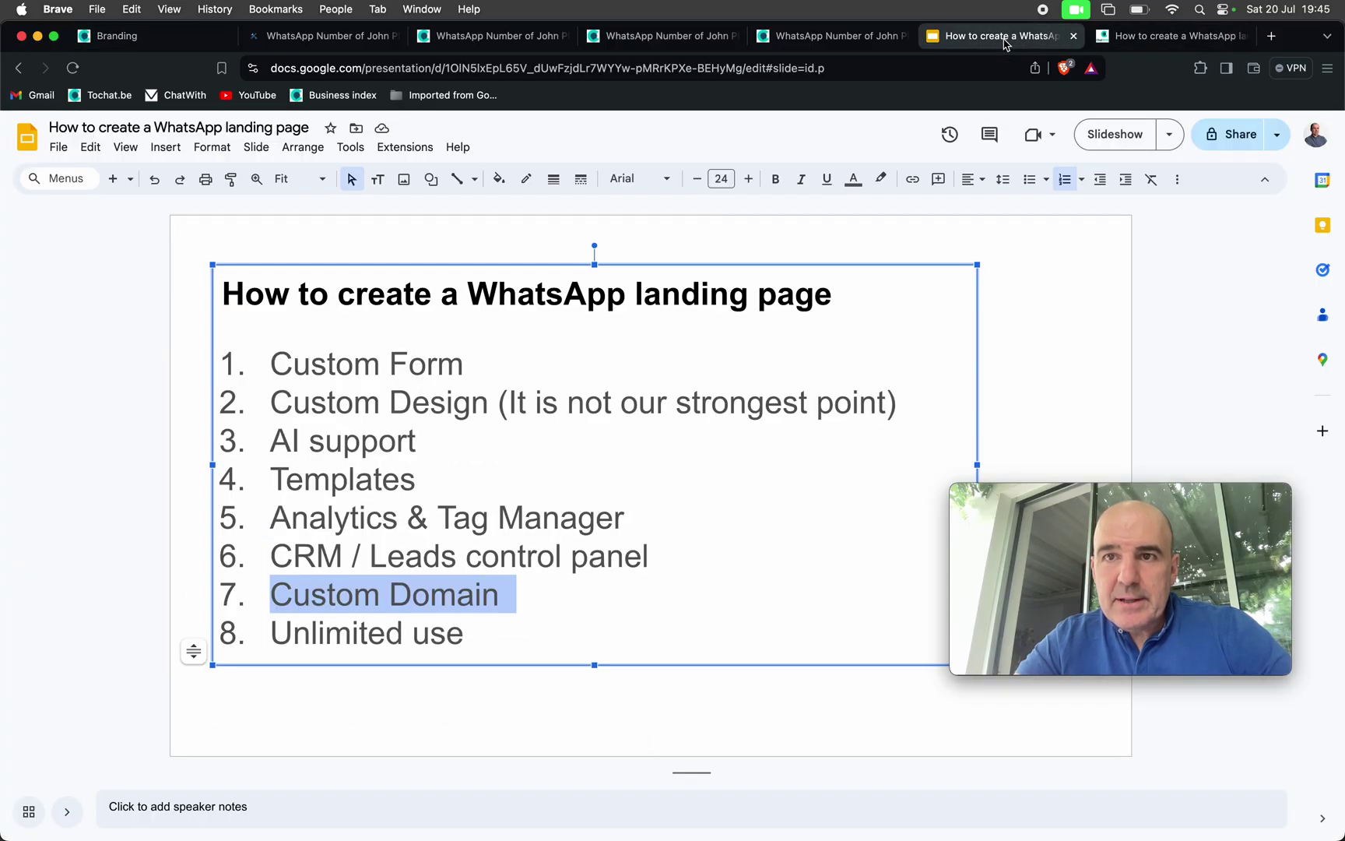
drag(411, 635, 328, 639)
triple_click(328, 636)
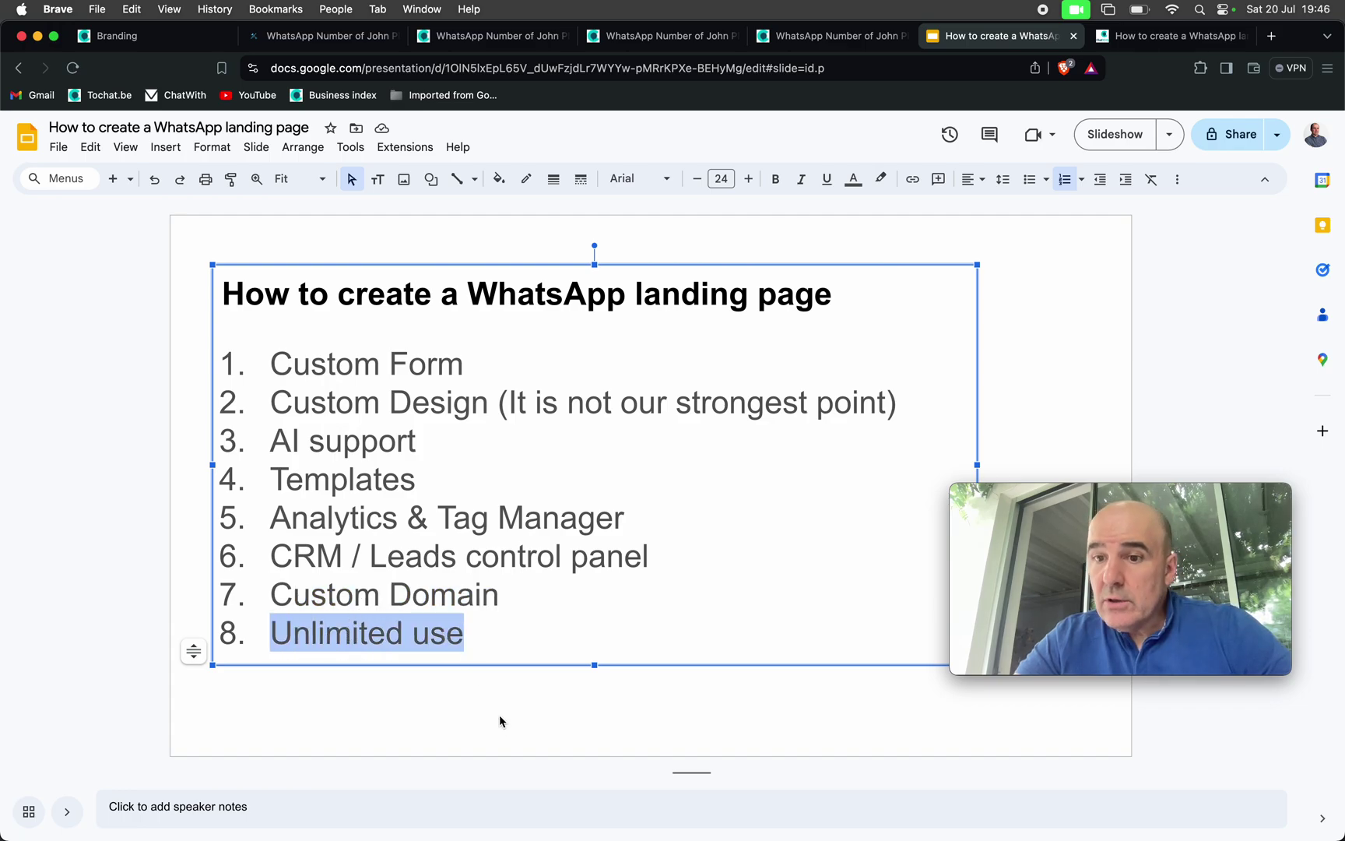
click(499, 720)
click(142, 39)
scroll(233, 234, up, 5)
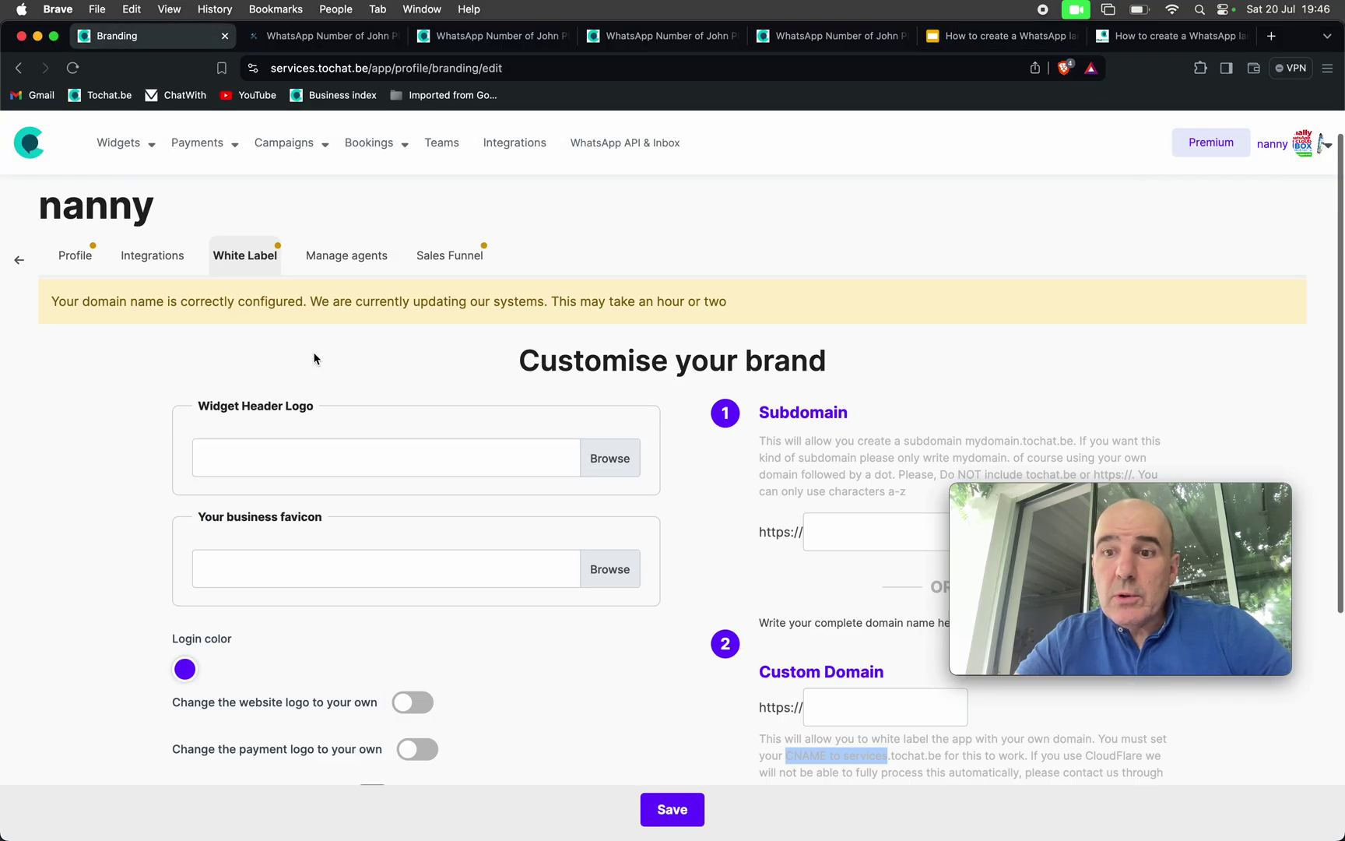
Step: Open Widgets > Create and edit and scroll through the 19 widget cards
mouse_move(112, 152)
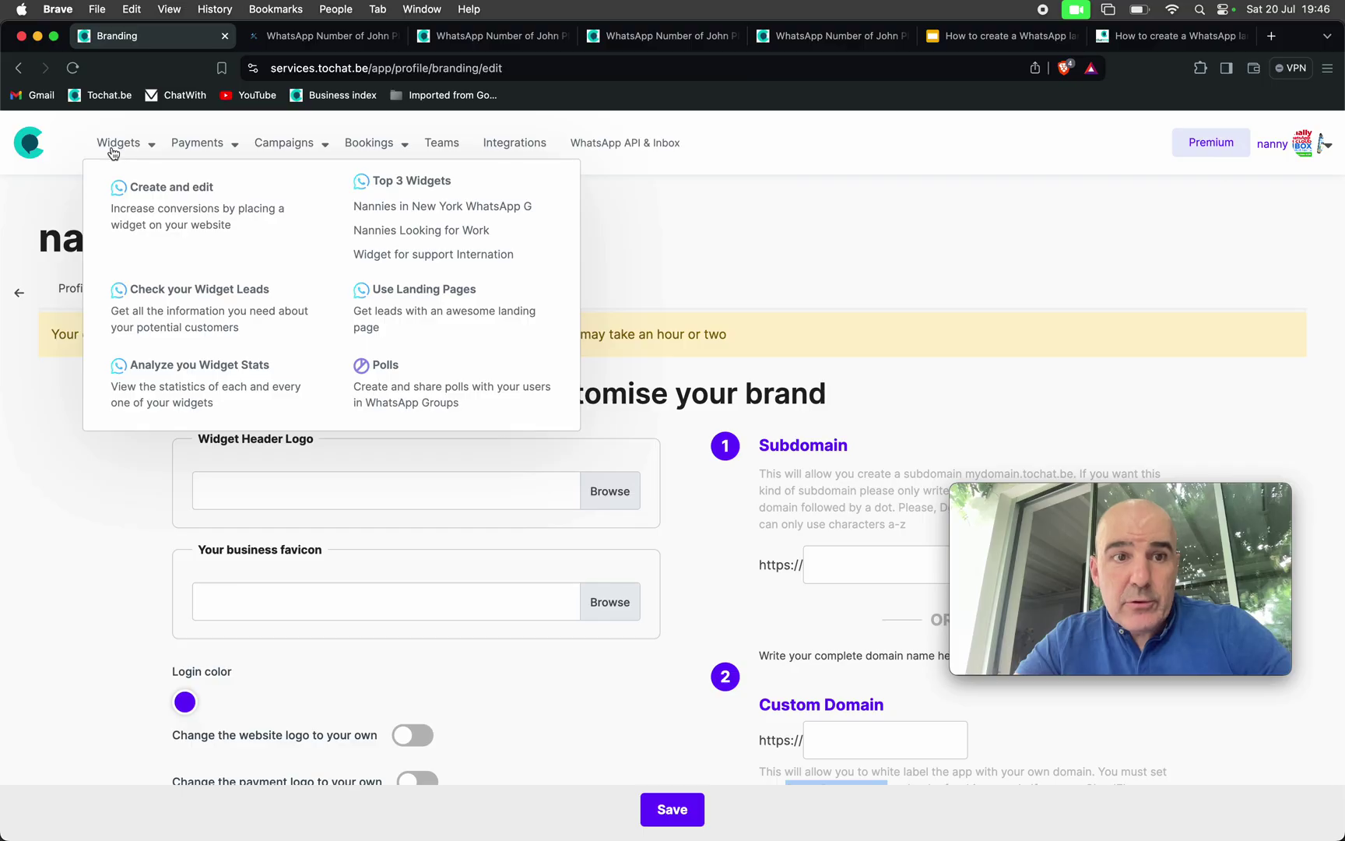
click(153, 209)
scroll(444, 479, down, 15)
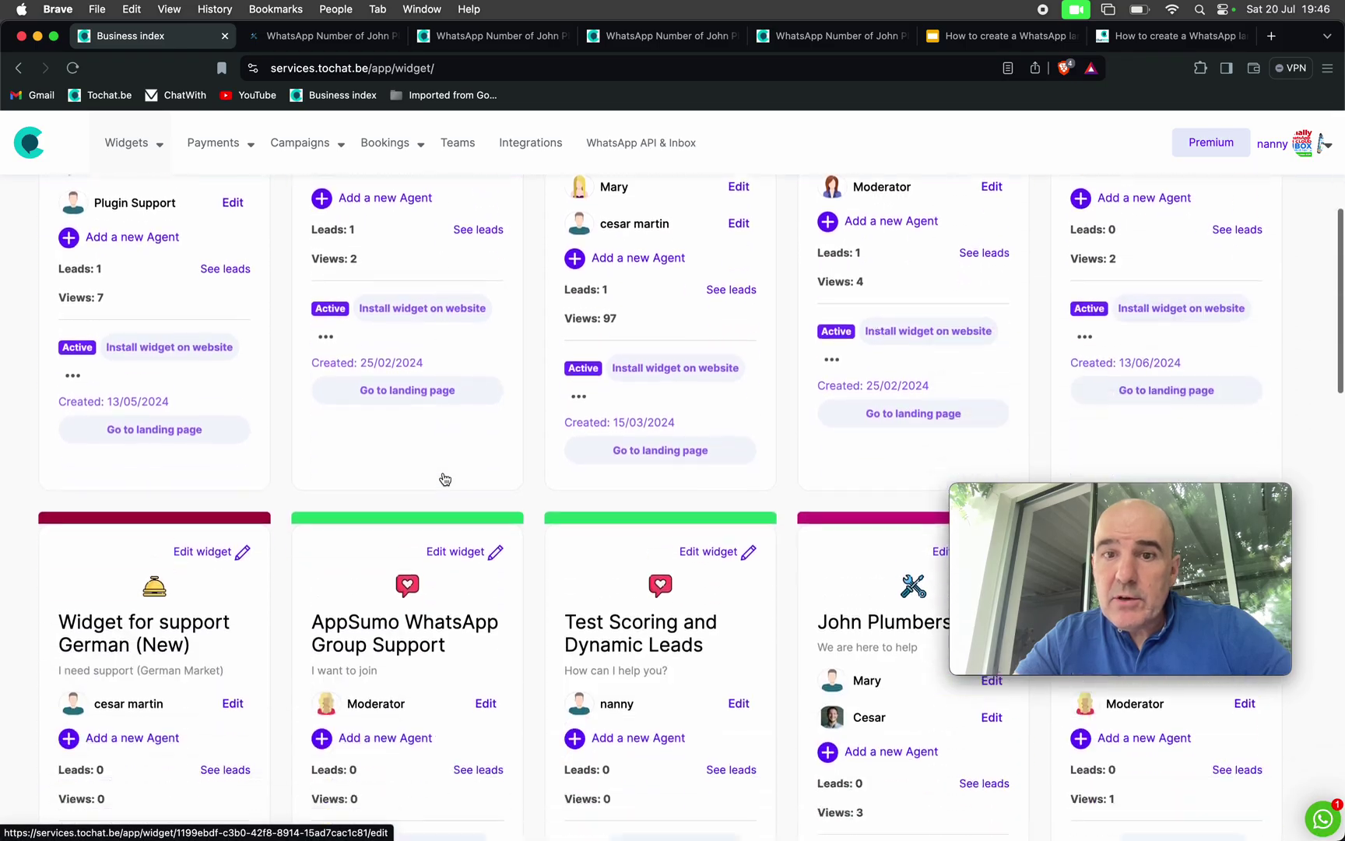
scroll(444, 477, down, 10)
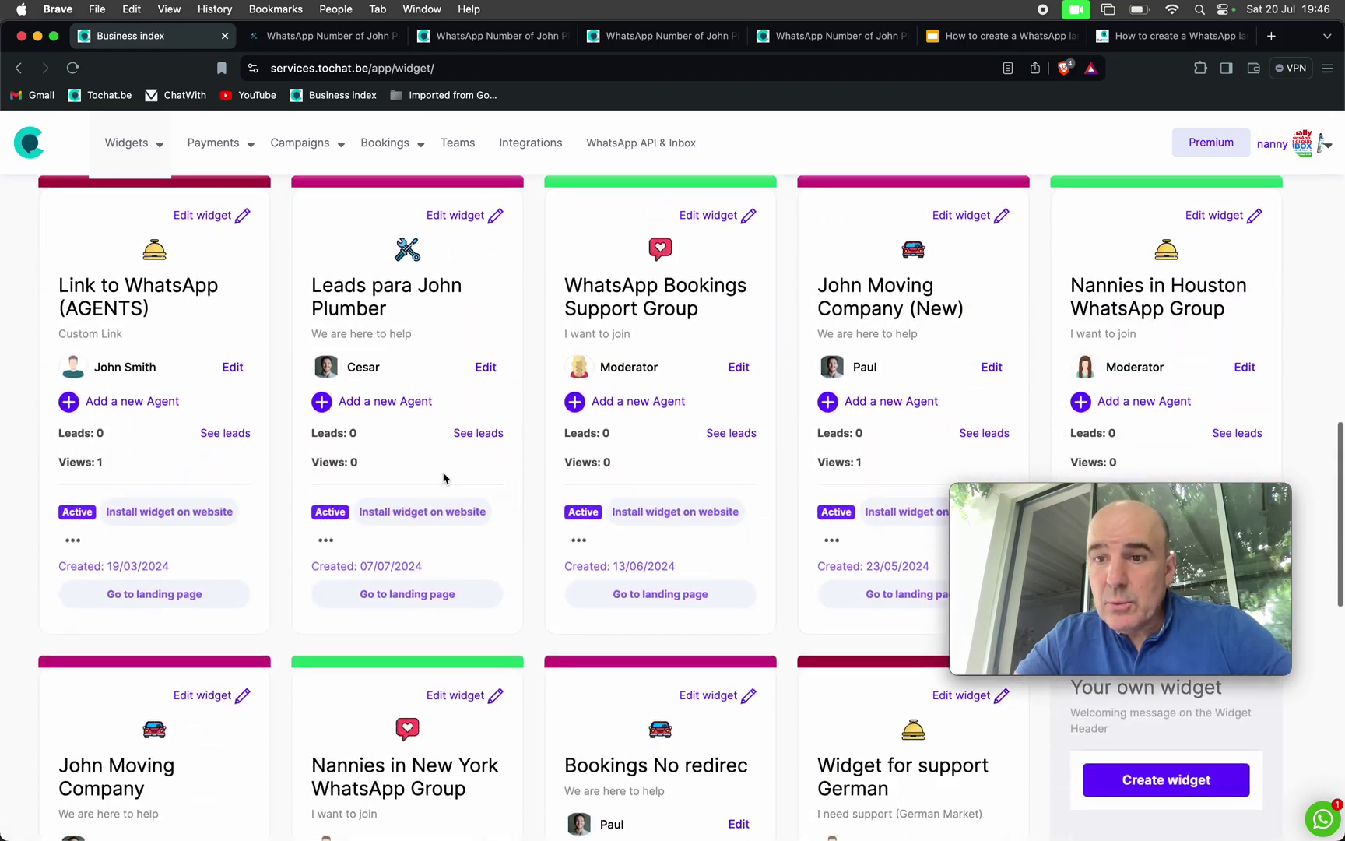
scroll(444, 478, up, 20)
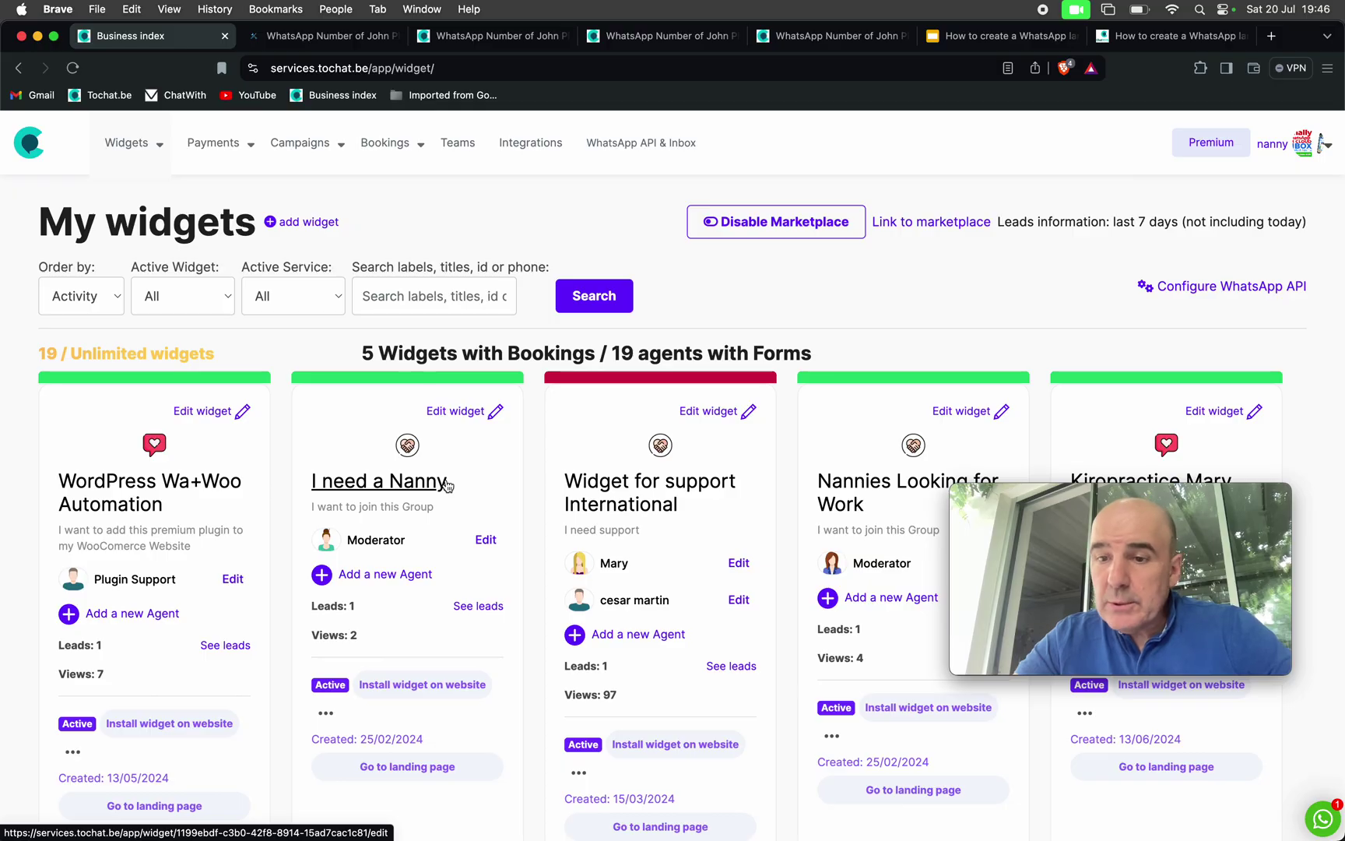
Step: Open Teams and review the member linked to WhatsApp Bookings and White Label Support Group
click(460, 158)
scroll(549, 421, down, 5)
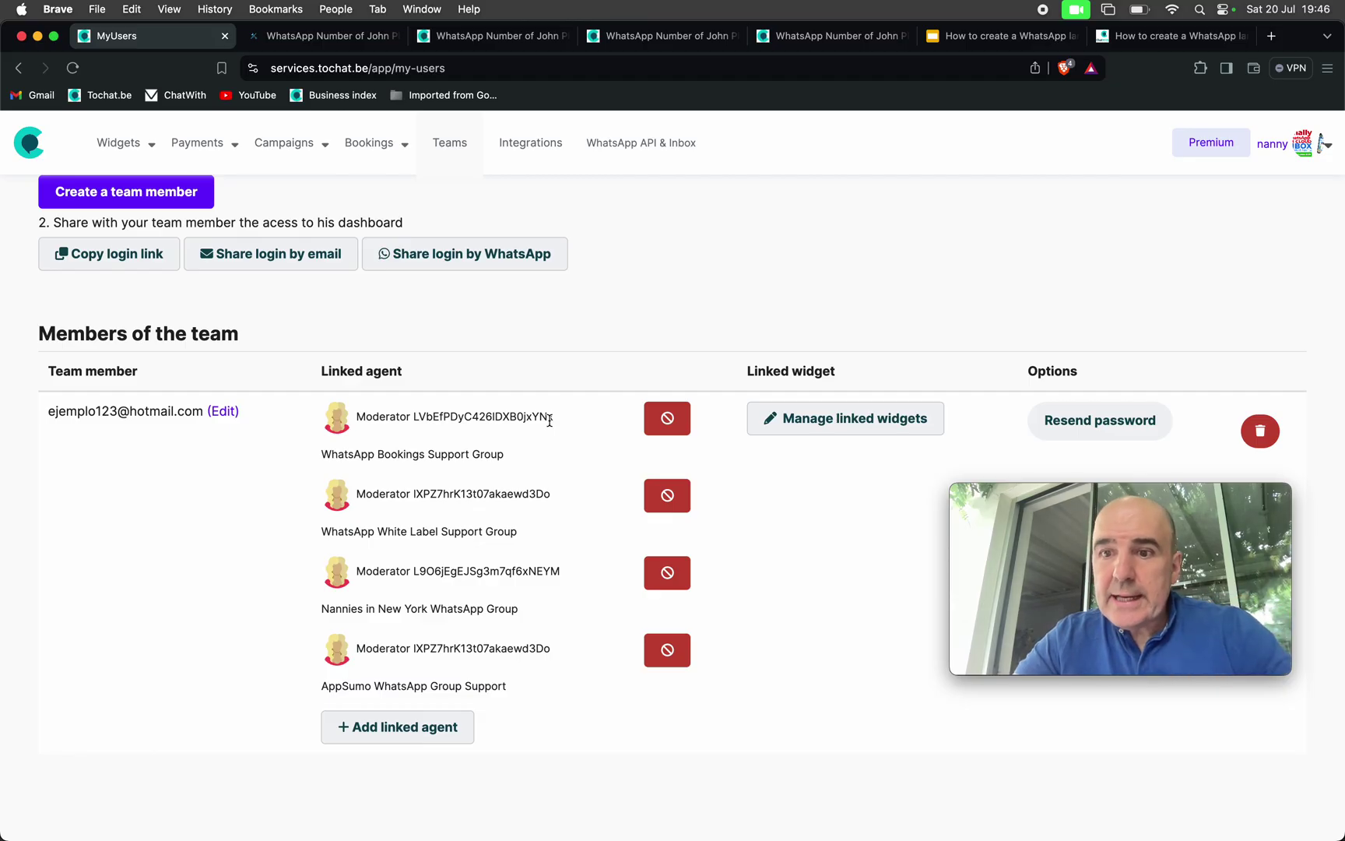
scroll(548, 420, up, 5)
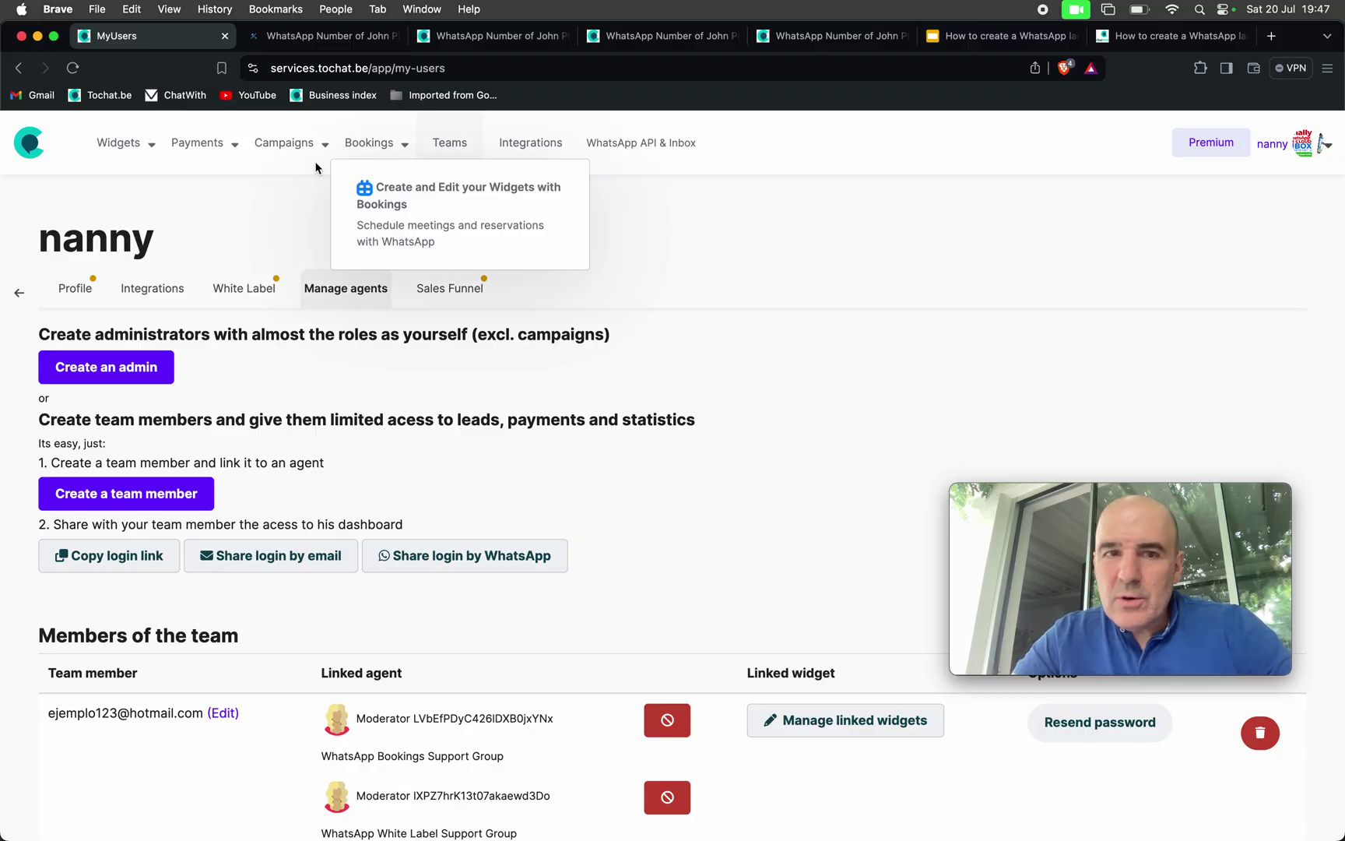
Step: Return to the My widgets list via Widgets > Create and edit, then show the agenda slide
mouse_move(130, 151)
click(139, 223)
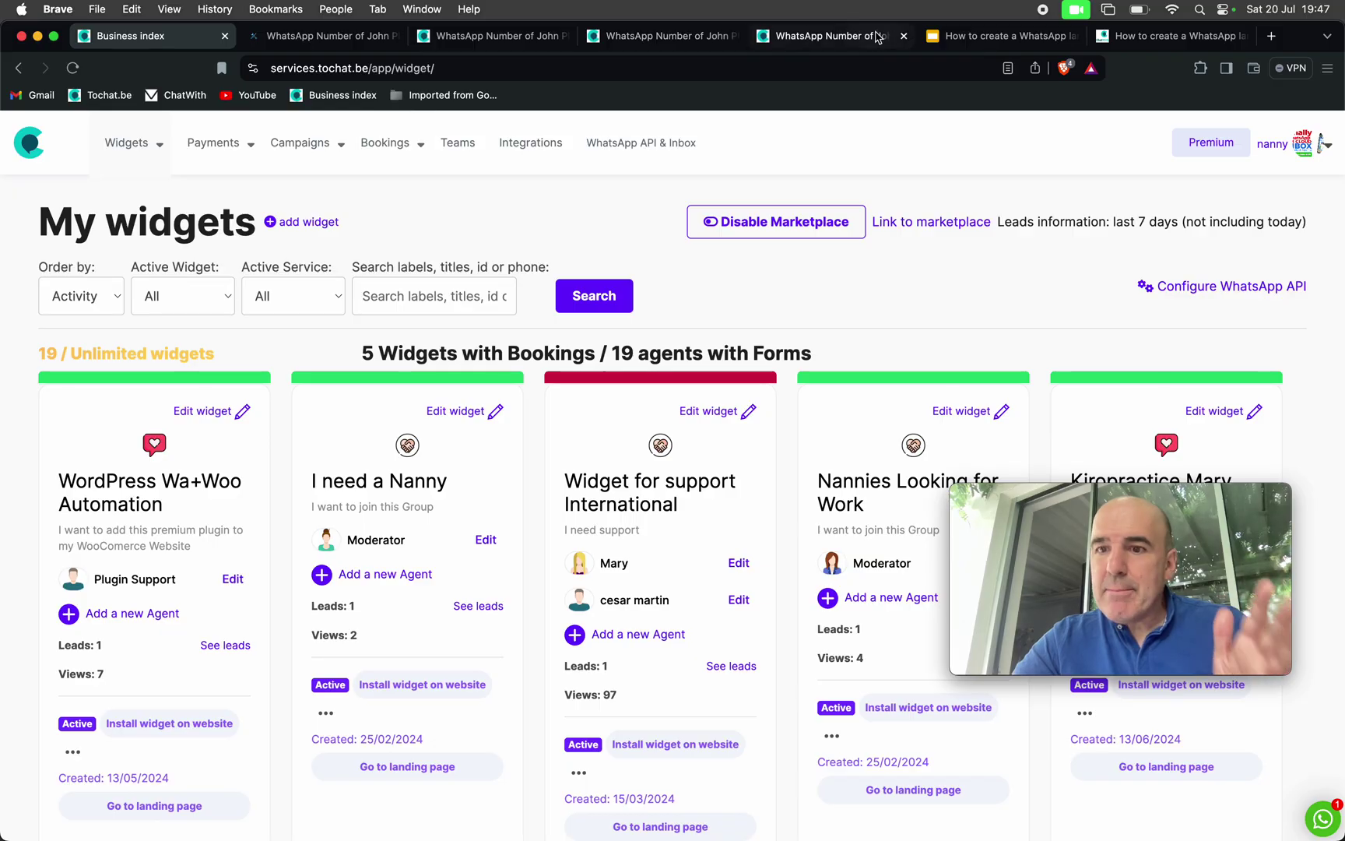
click(999, 39)
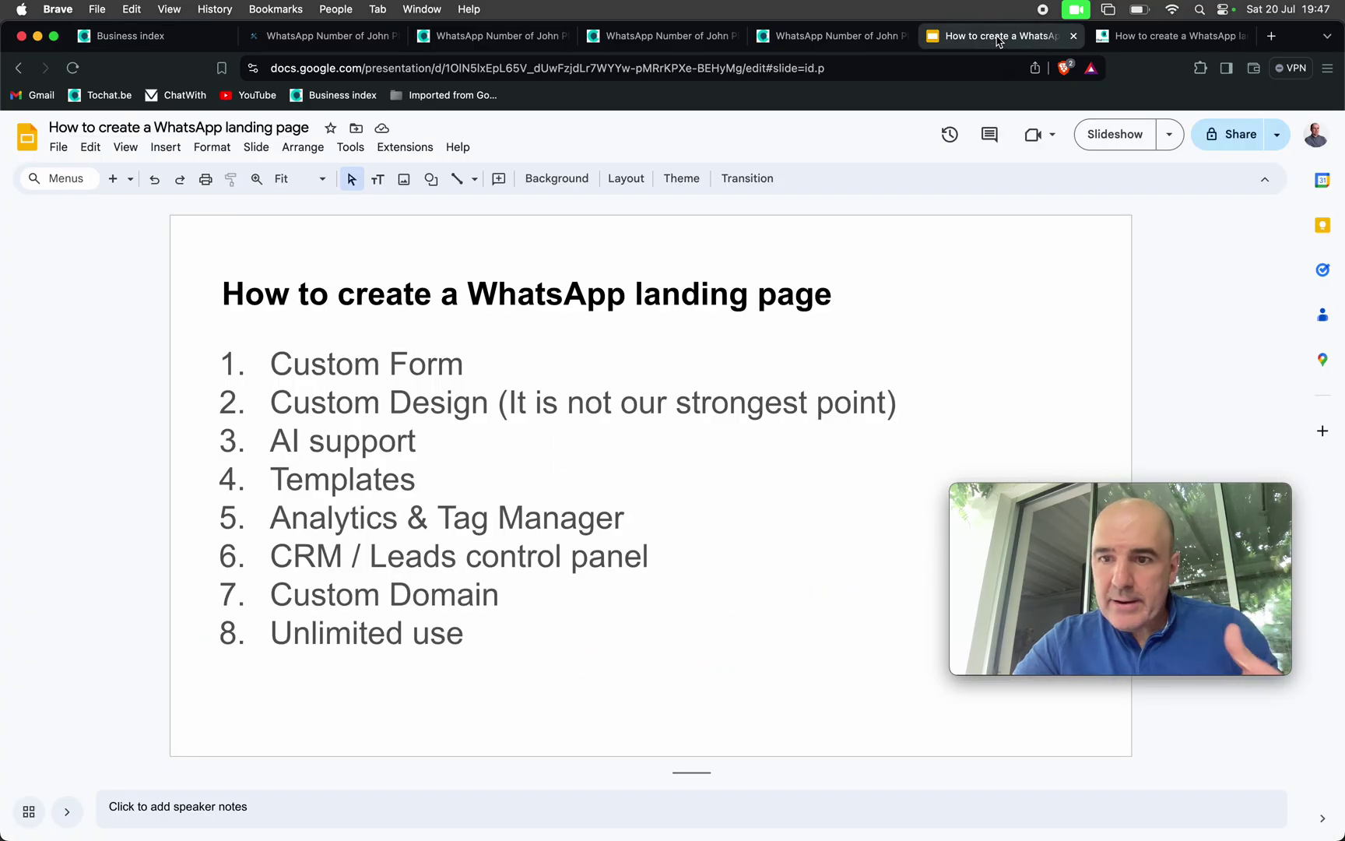